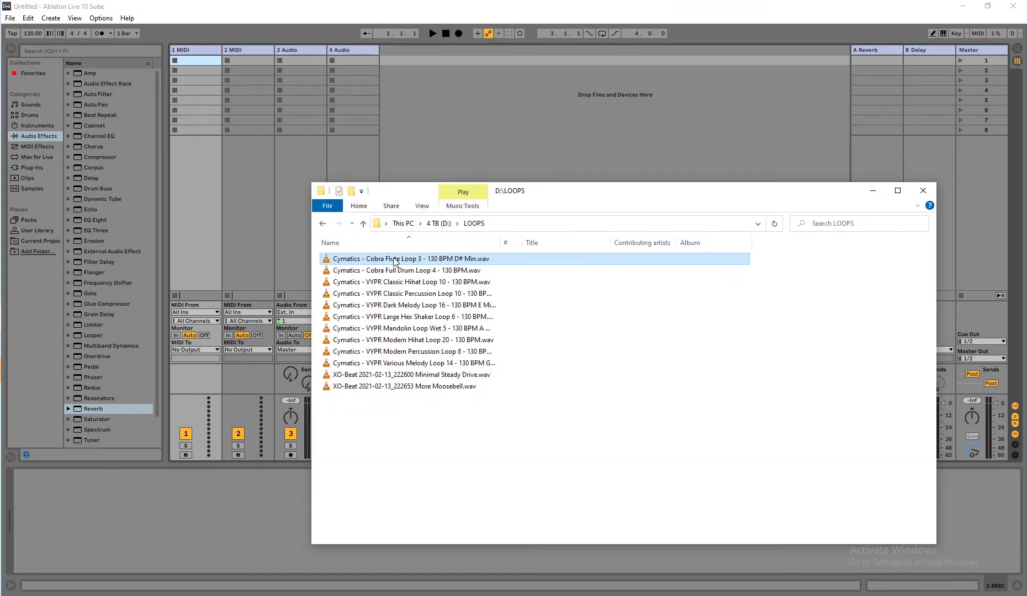
# Import Cobra Flute Loop 3 and Cobra Full Drum Loop 4 into the fourth audio track's first two slots and audition both clips
pyautogui.moveTo(394, 262); pyautogui.dragTo(353, 61)
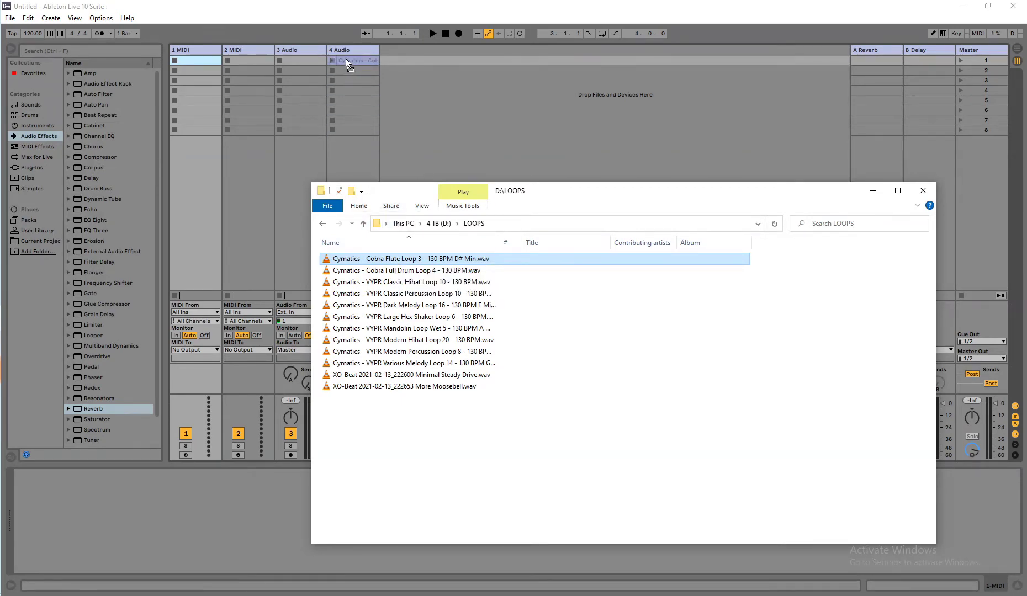
pyautogui.moveTo(377, 282); pyautogui.dragTo(347, 71)
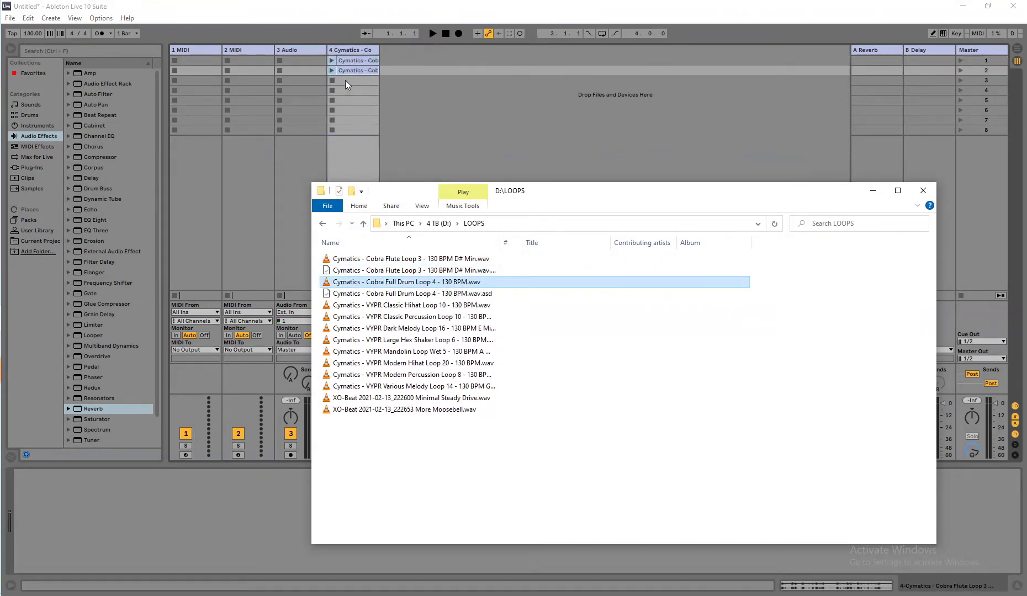
pyautogui.click(331, 60)
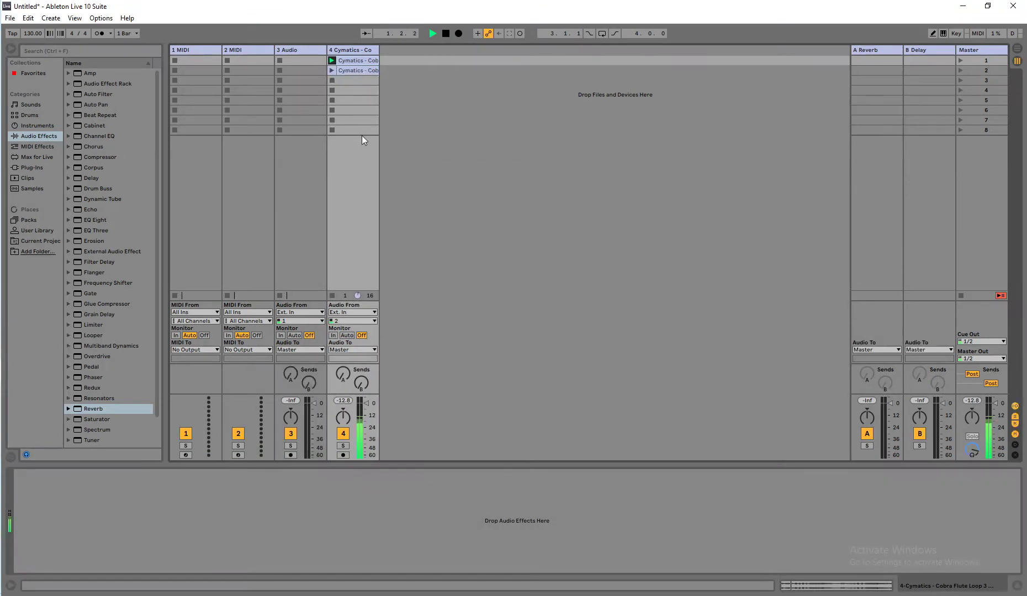
pyautogui.click(332, 71)
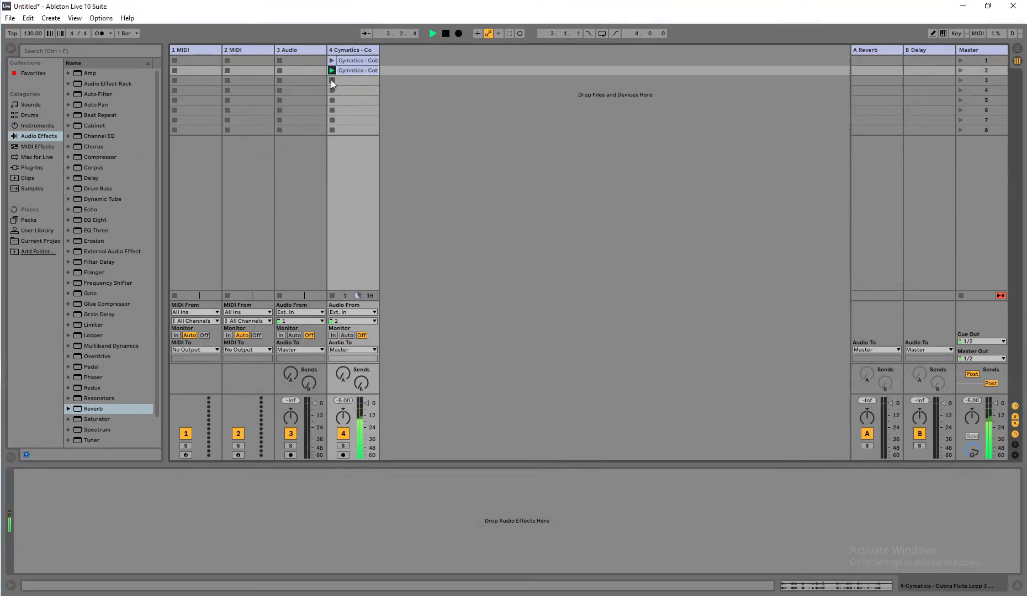
# Move the drum loop clip onto its own new track beside the flute loop and launch scene 1 to play both
pyautogui.moveTo(359, 69); pyautogui.dragTo(397, 59)
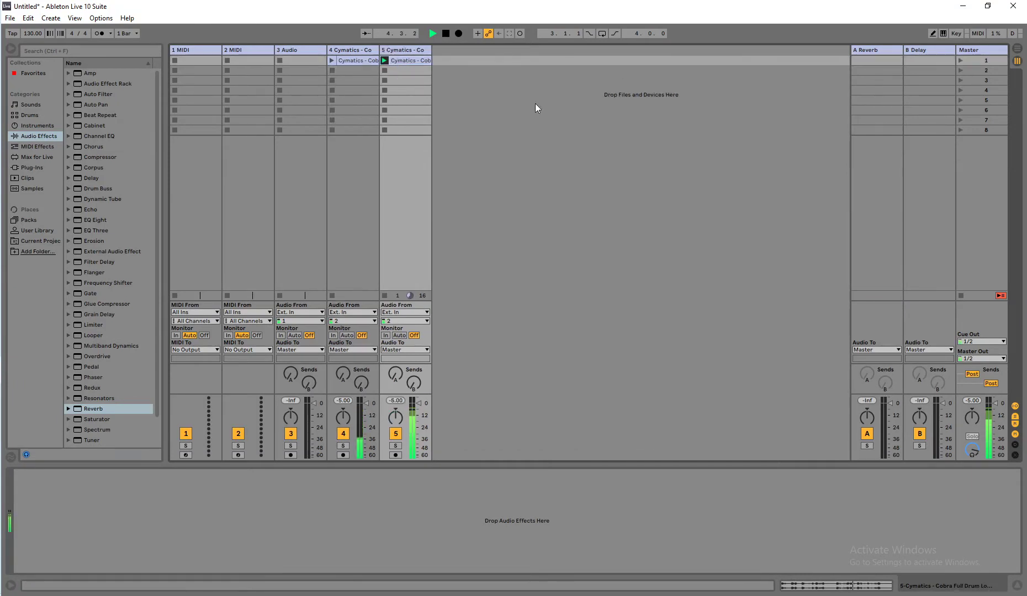
pyautogui.click(960, 60)
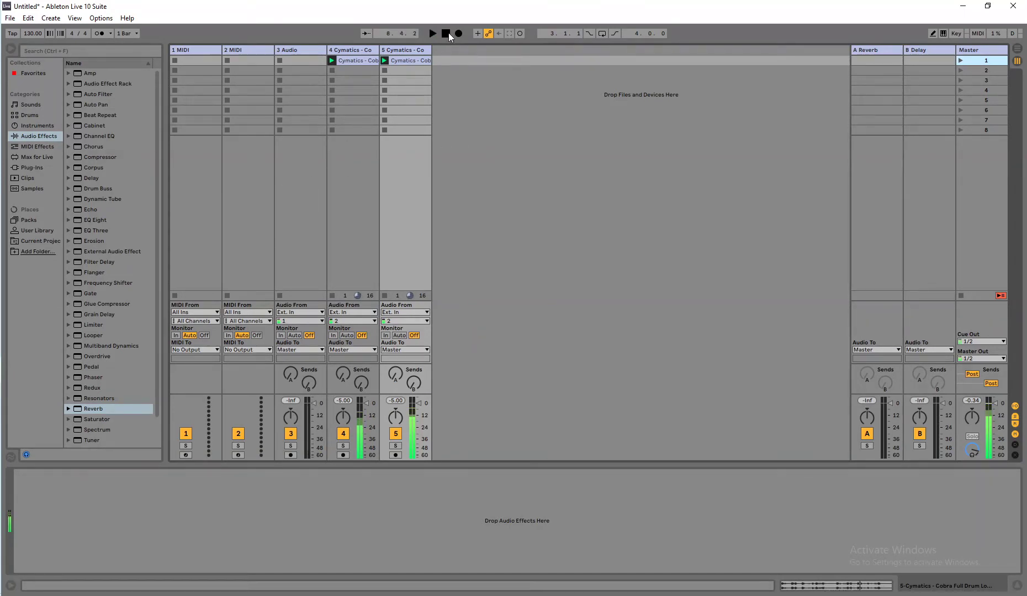
# Set the project tempo to 106 BPM and play both loops at that tempo
pyautogui.moveTo(33, 33); pyautogui.dragTo(33, 37)
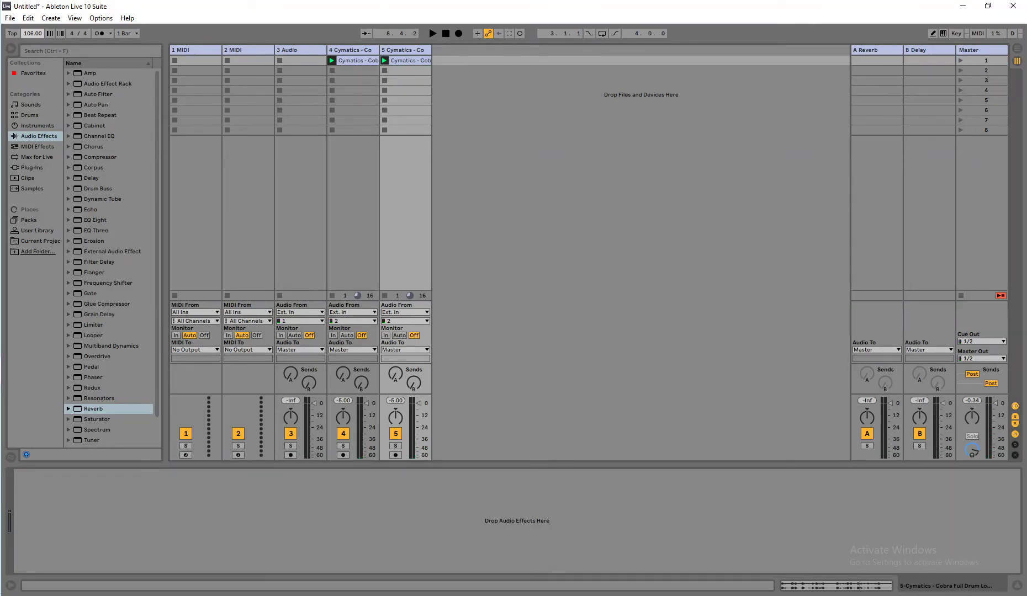
pyautogui.click(432, 33)
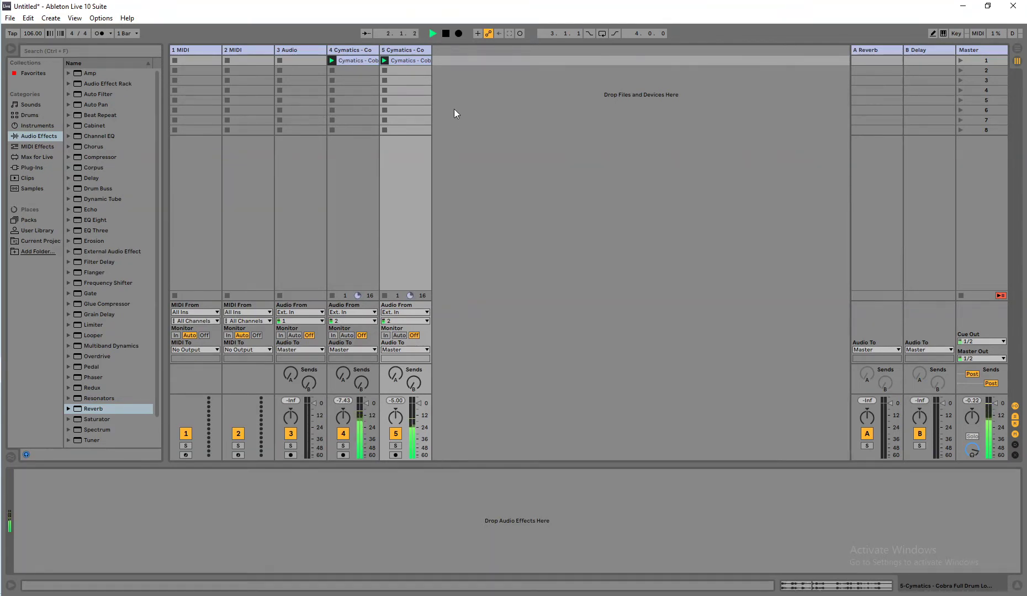
pyautogui.click(446, 35)
# Turn off Warp for the drum loop clip and play it against the flute loop
pyautogui.doubleClick(411, 61)
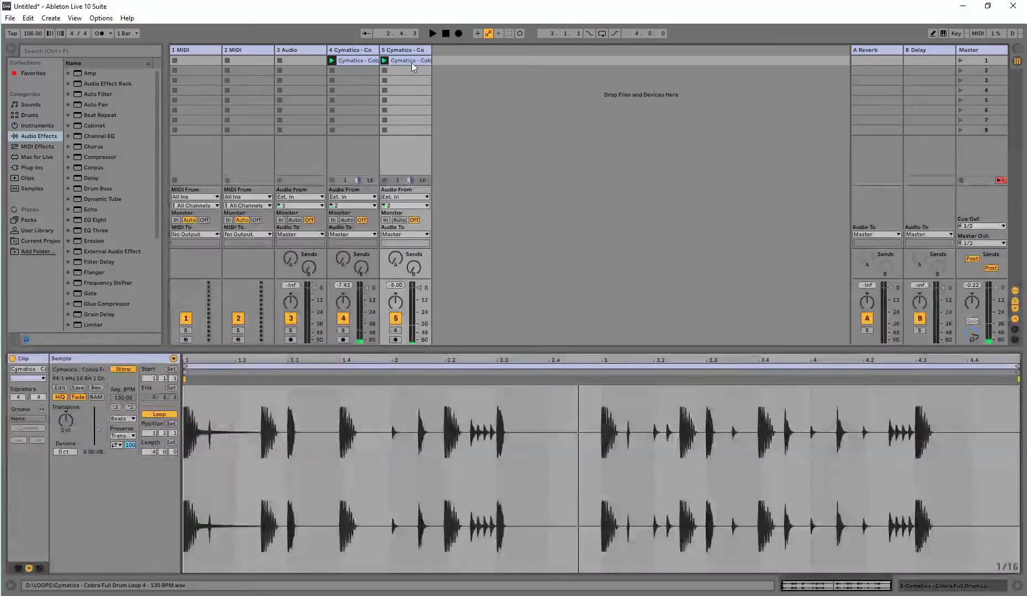
pyautogui.click(123, 369)
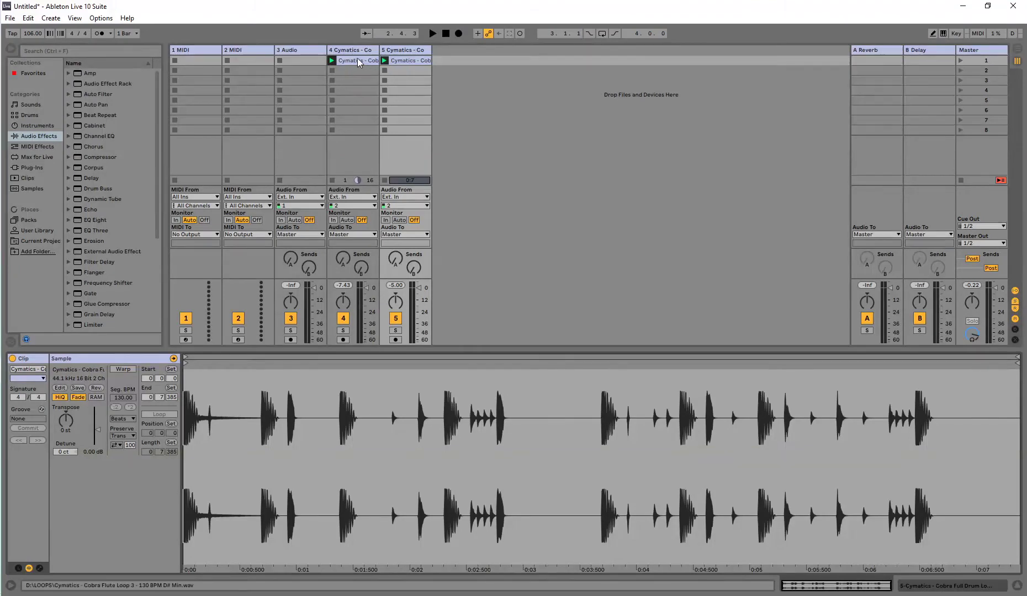
pyautogui.click(433, 33)
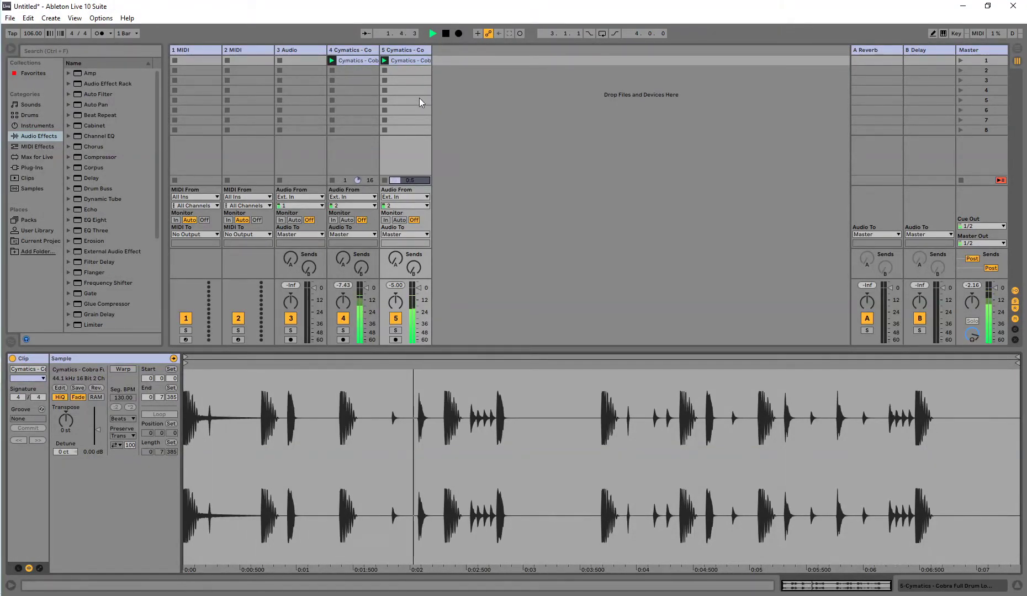
pyautogui.press('space')
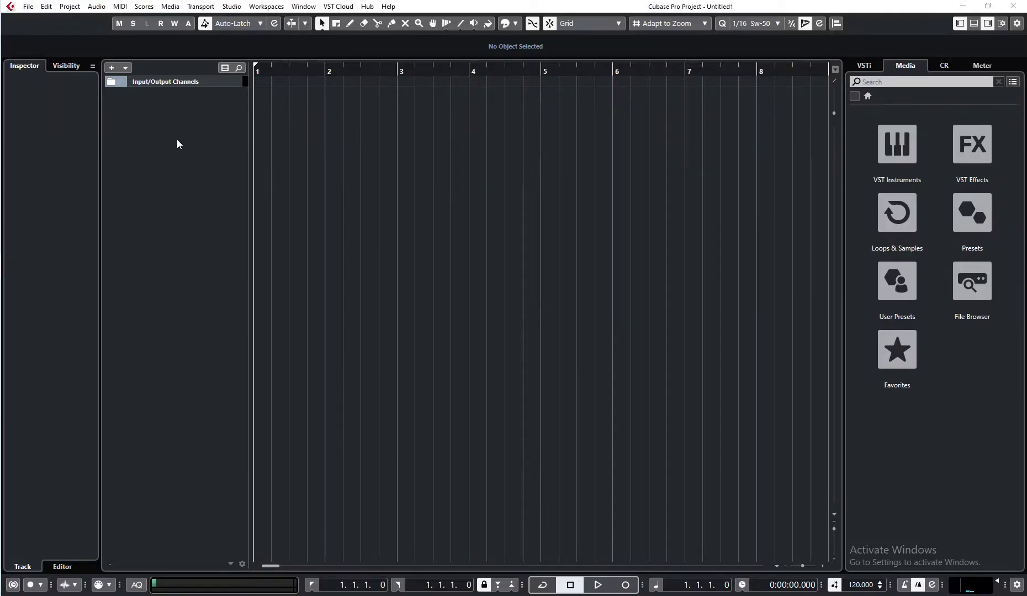
# In Cubase, add one instrument track that uses Serato Sample
pyautogui.rightClick(176, 121)
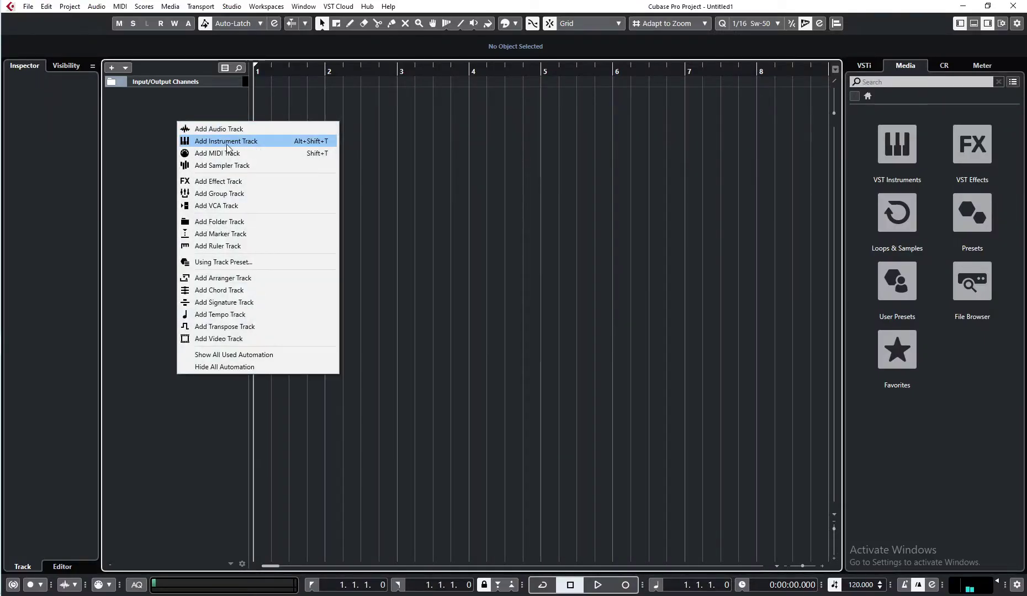
pyautogui.click(227, 143)
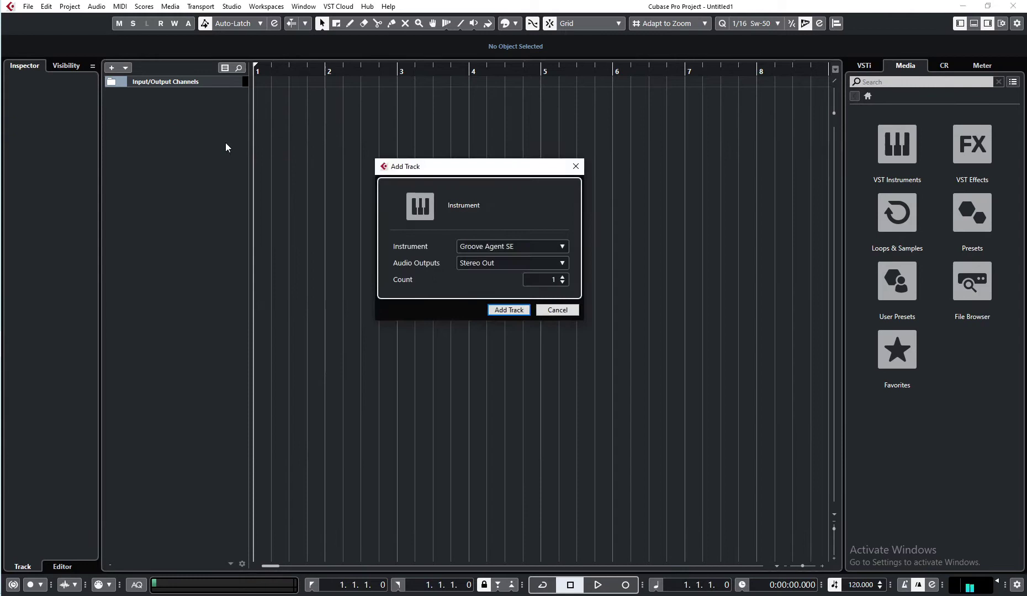
pyautogui.click(515, 248)
pyautogui.write('se')
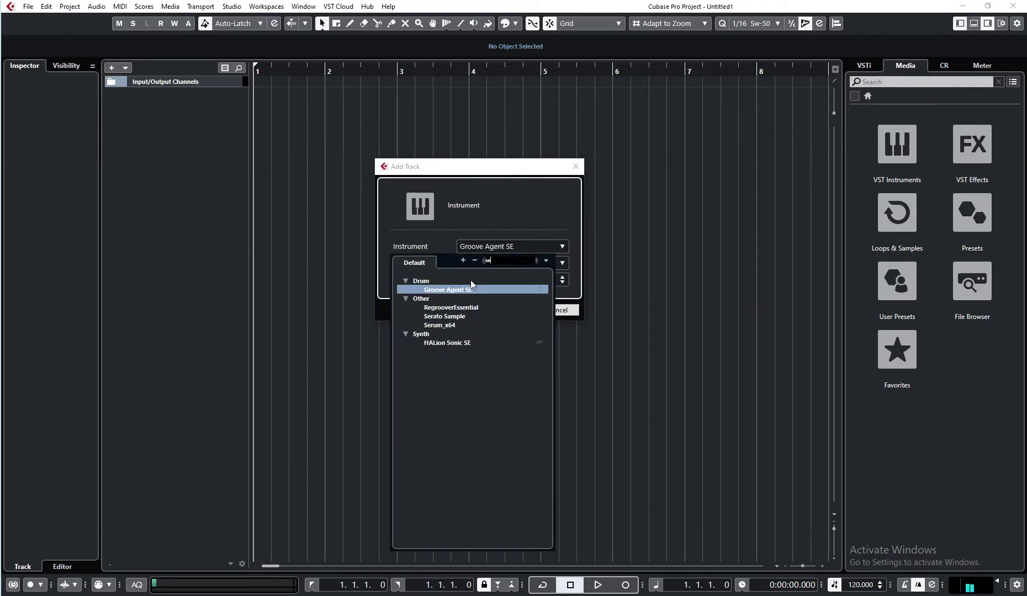
pyautogui.doubleClick(487, 314)
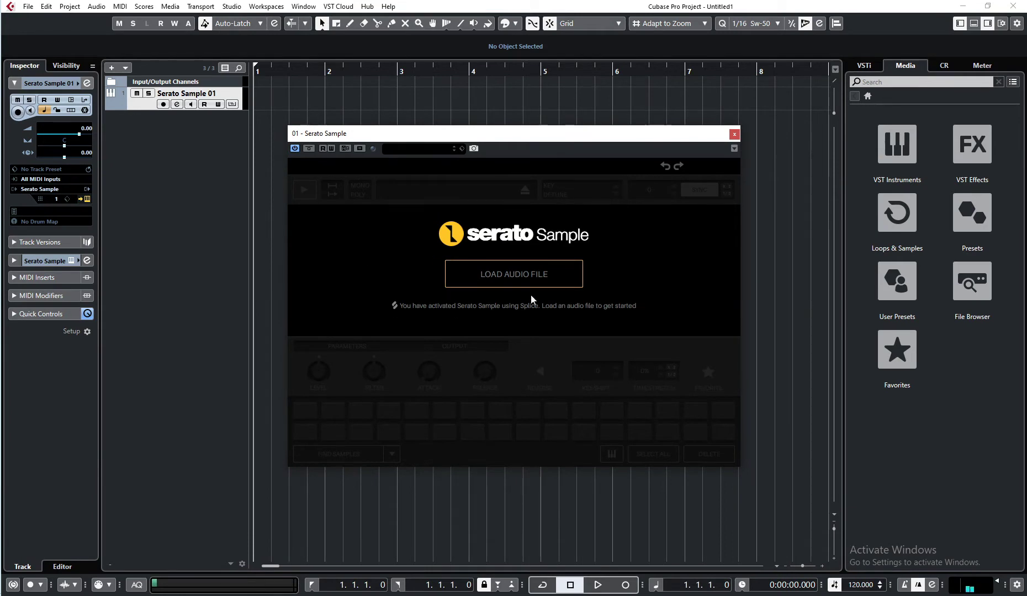
# Load the Cobra Flute Loop 3 file from the LOOPS folder into Serato Sample
pyautogui.moveTo(539, 135); pyautogui.dragTo(467, 135)
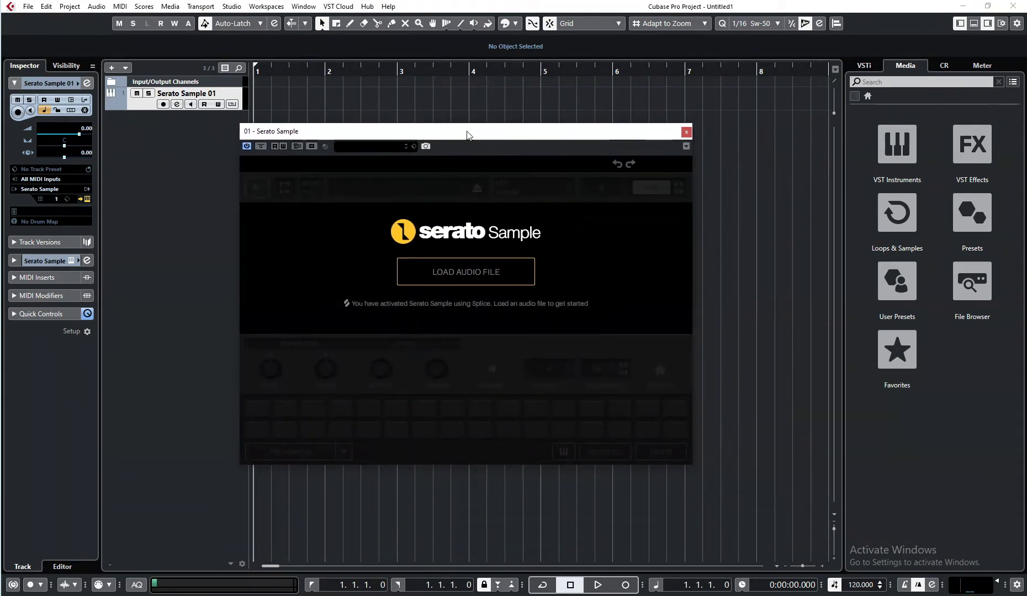
pyautogui.hotkey('alt', 'Tab')
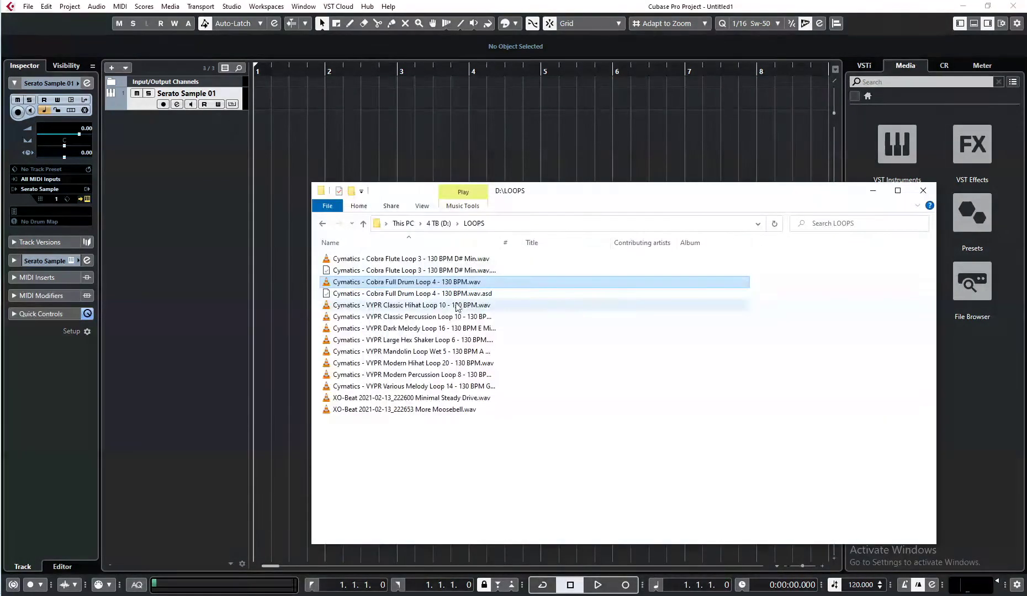
pyautogui.moveTo(453, 281)
pyautogui.mouseDown()
pyautogui.moveTo(453, 263)
pyautogui.moveTo(419, 243)
pyautogui.moveTo(451, 273)
pyautogui.mouseUp()
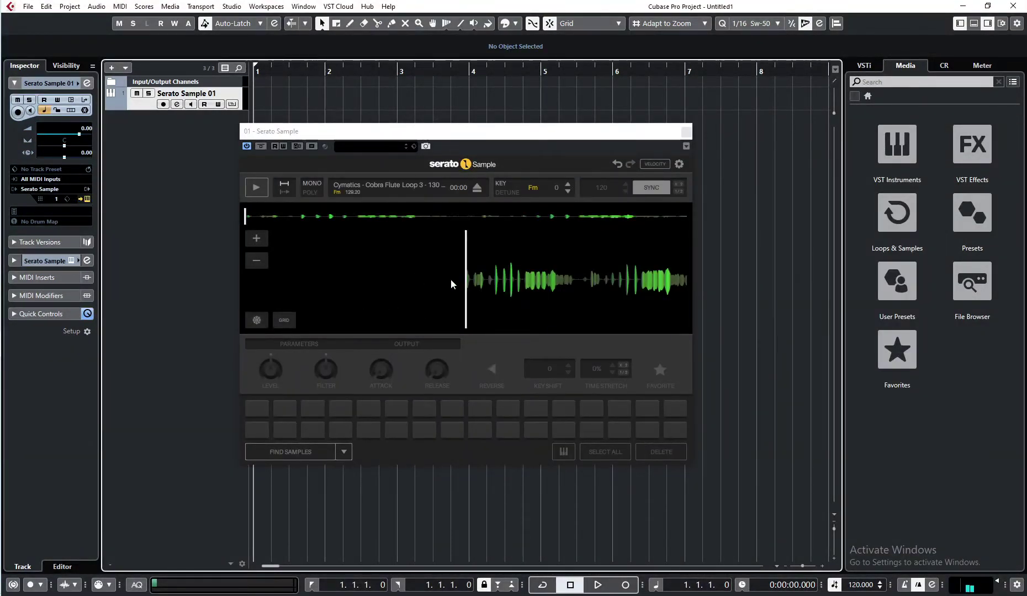
pyautogui.moveTo(482, 136); pyautogui.dragTo(436, 146)
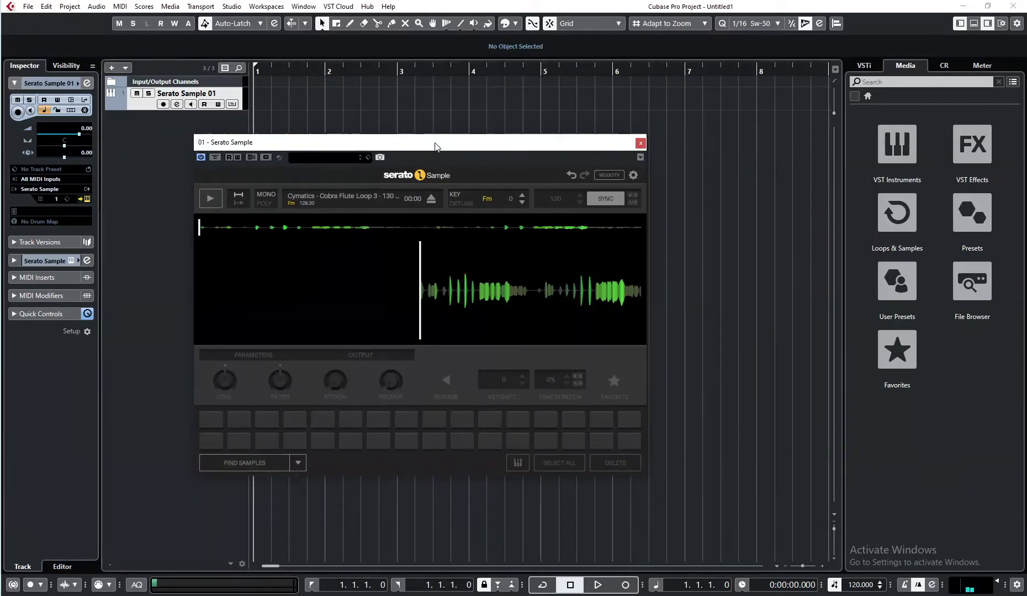
# Run the project playback briefly and toggle Serato Sample's Sync off and back on
pyautogui.press('space')
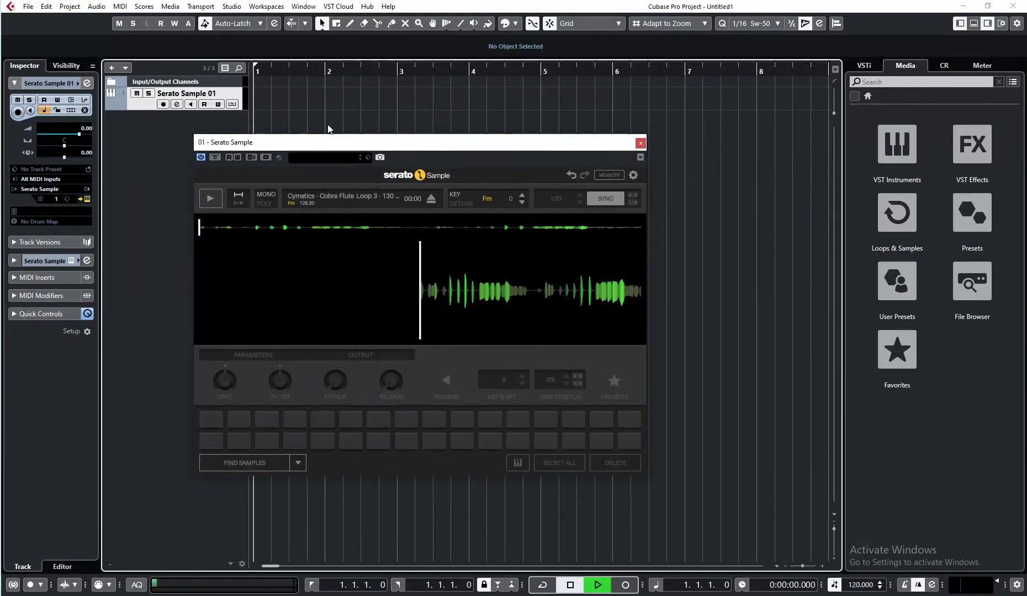
pyautogui.click(604, 201)
pyautogui.click(606, 199)
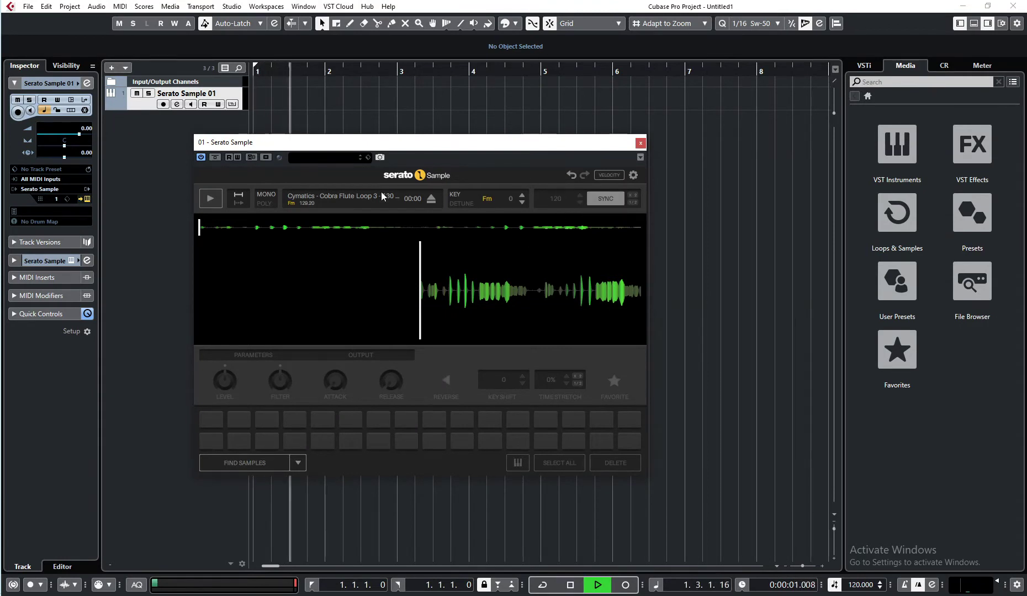
pyautogui.press('space')
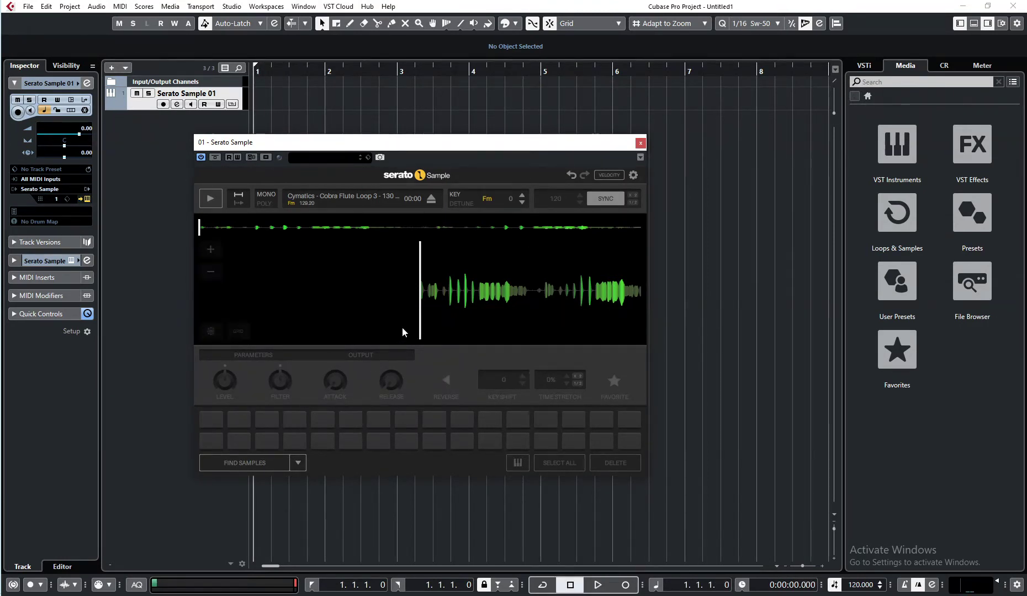
# Preview the flute loop inside Serato Sample and compare it with running the project transport
pyautogui.moveTo(365, 336)
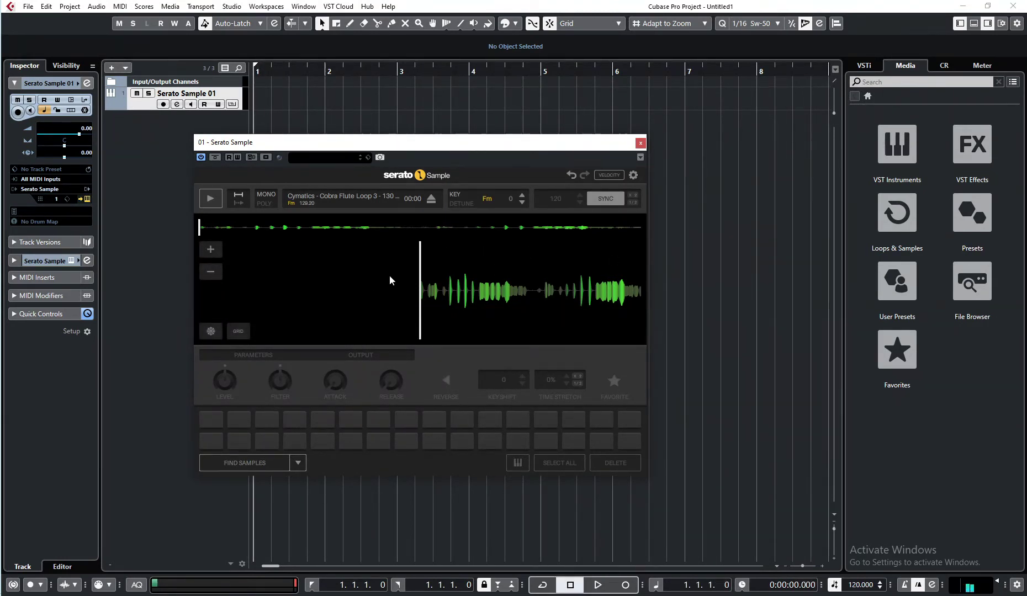
pyautogui.click(210, 200)
pyautogui.click(210, 199)
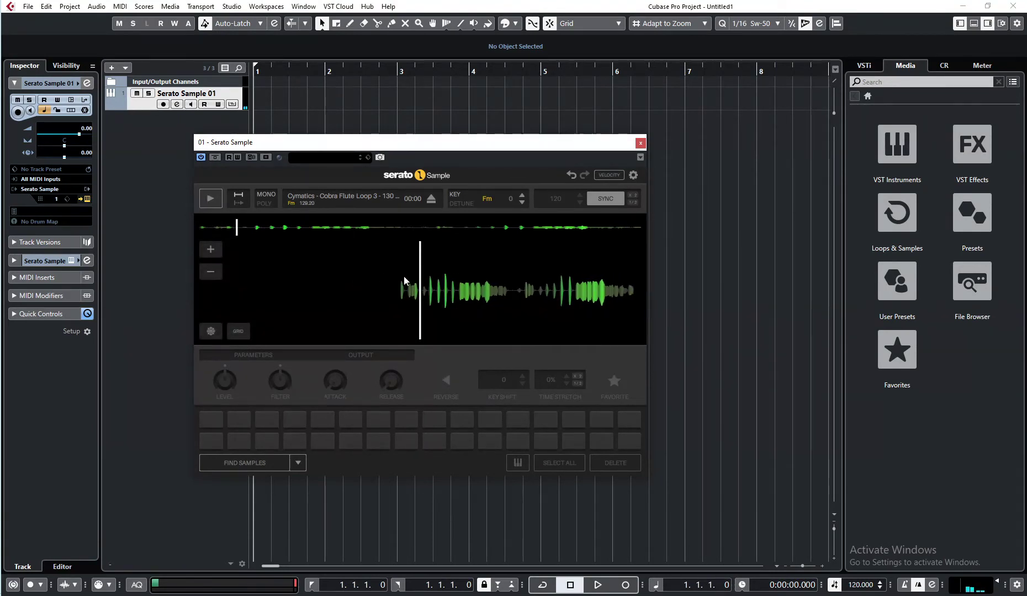
pyautogui.moveTo(424, 271)
pyautogui.mouseDown()
pyautogui.moveTo(413, 280)
pyautogui.moveTo(486, 286)
pyautogui.mouseUp()
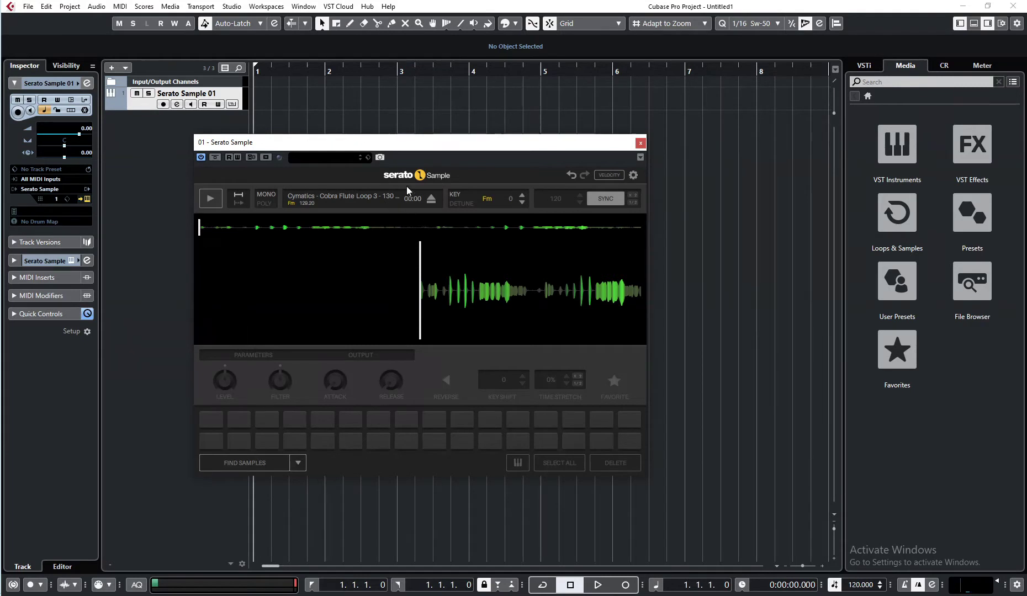
pyautogui.click(591, 586)
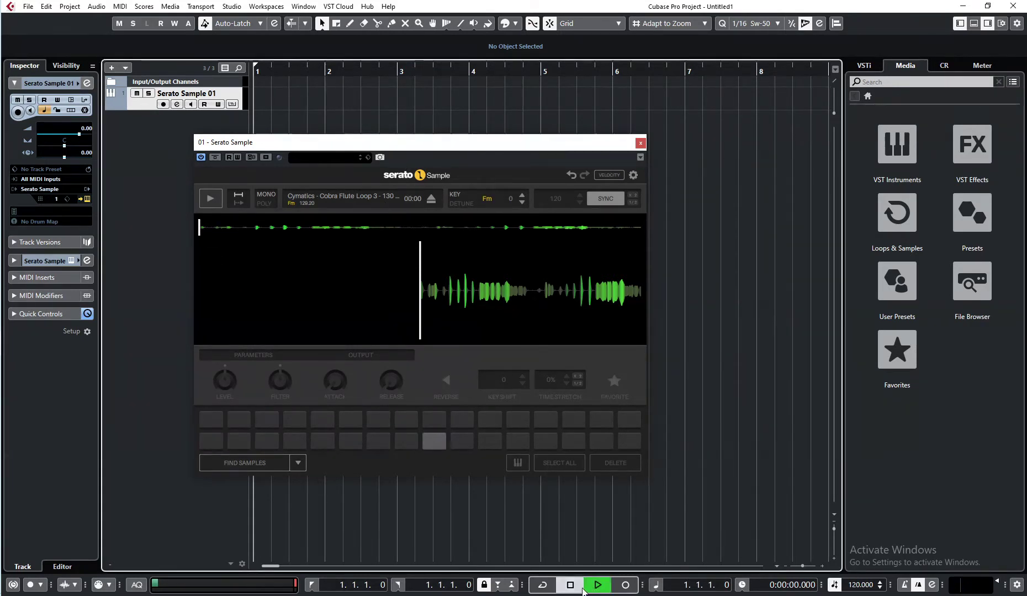
pyautogui.click(573, 587)
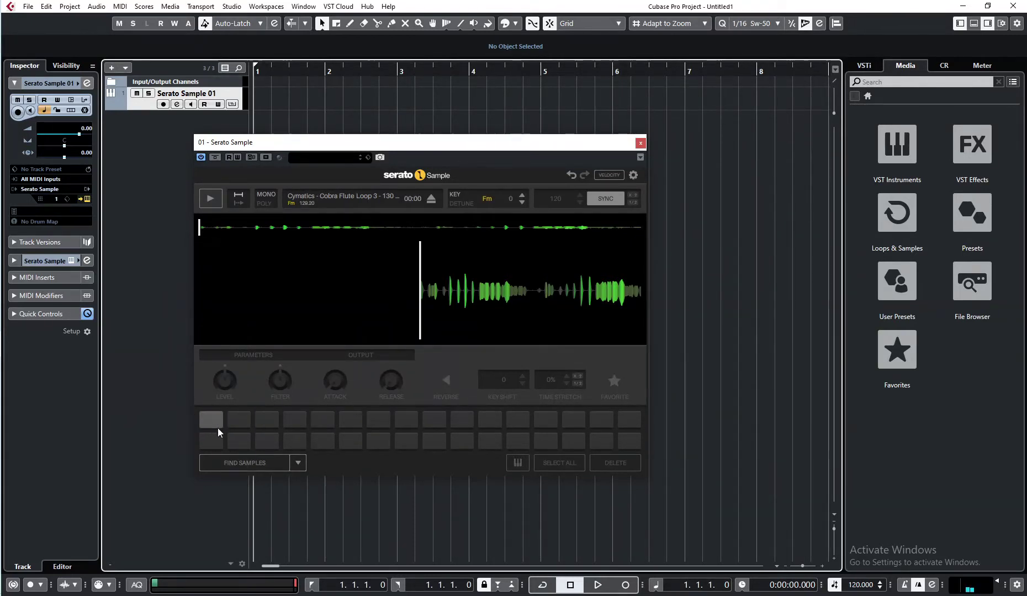
# Assign the start of the flute loop to pad 17 (E2) and audition the pad
pyautogui.click(205, 421)
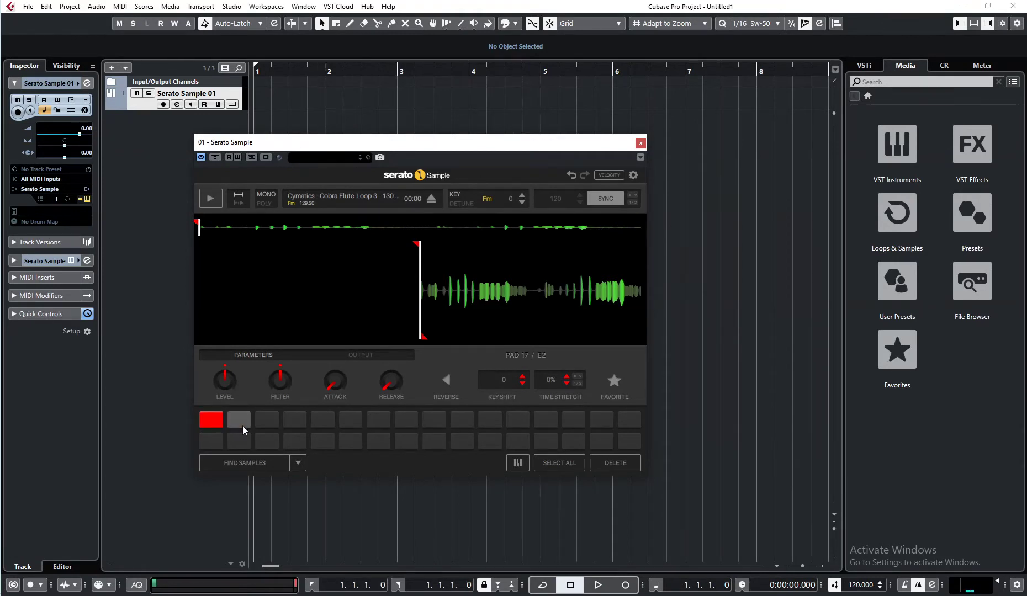
pyautogui.click(210, 419)
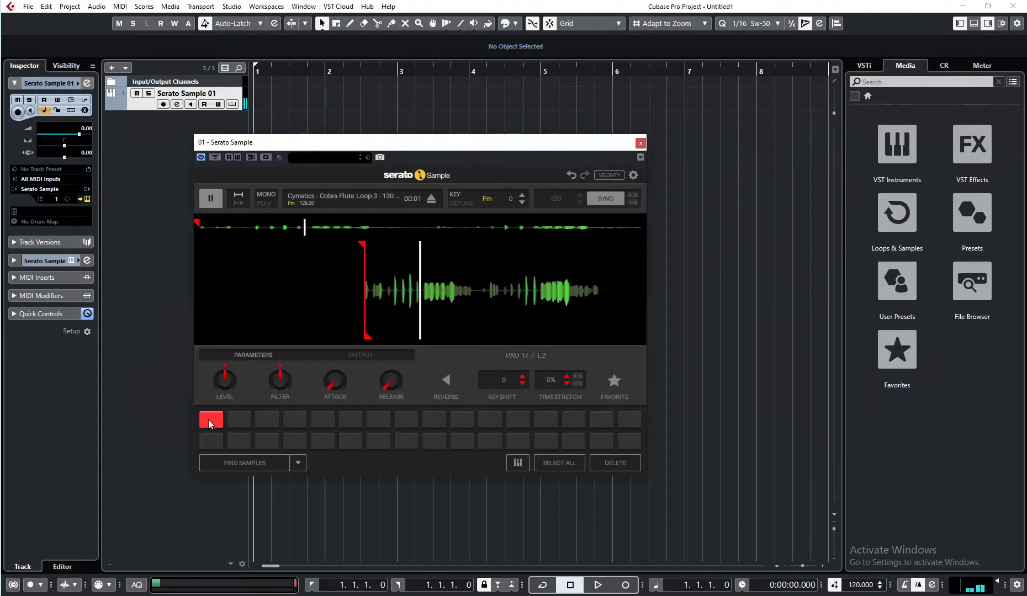
pyautogui.click(209, 420)
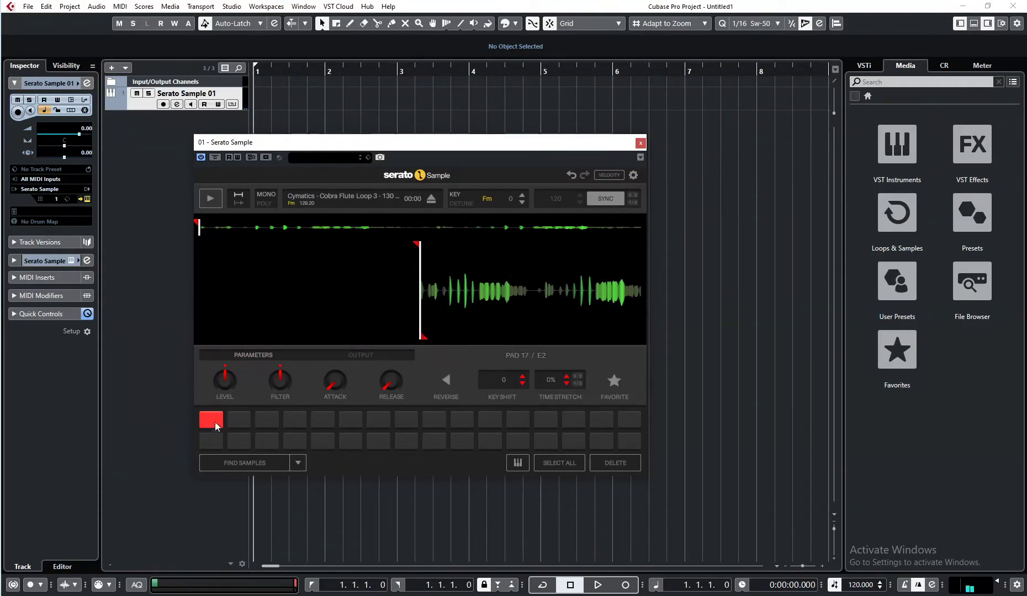
# Record-enable the Serato Sample track and turn on keyboard mode for pad 1 (C1)
pyautogui.click(163, 105)
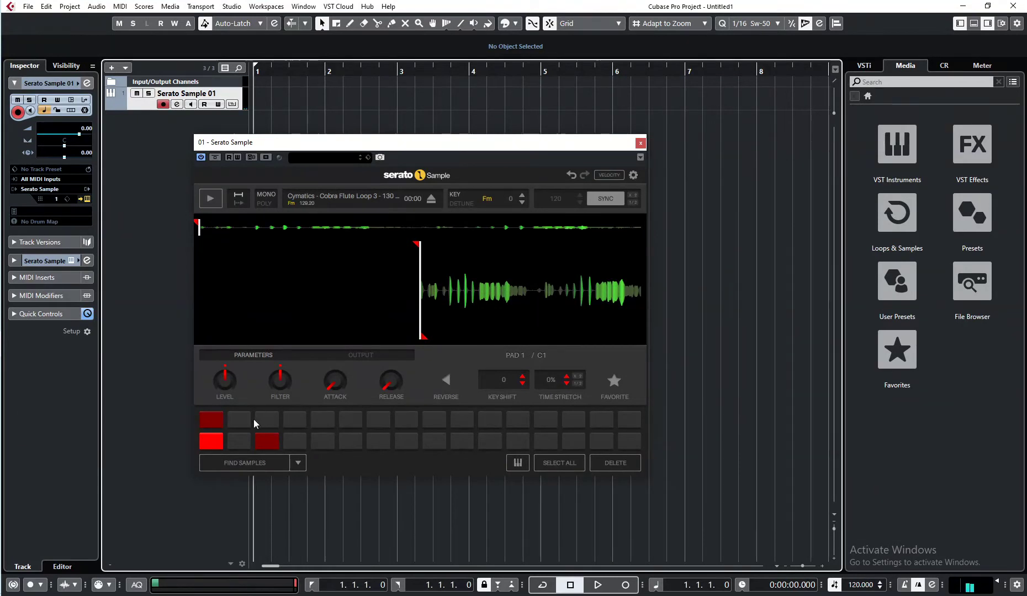
pyautogui.click(518, 463)
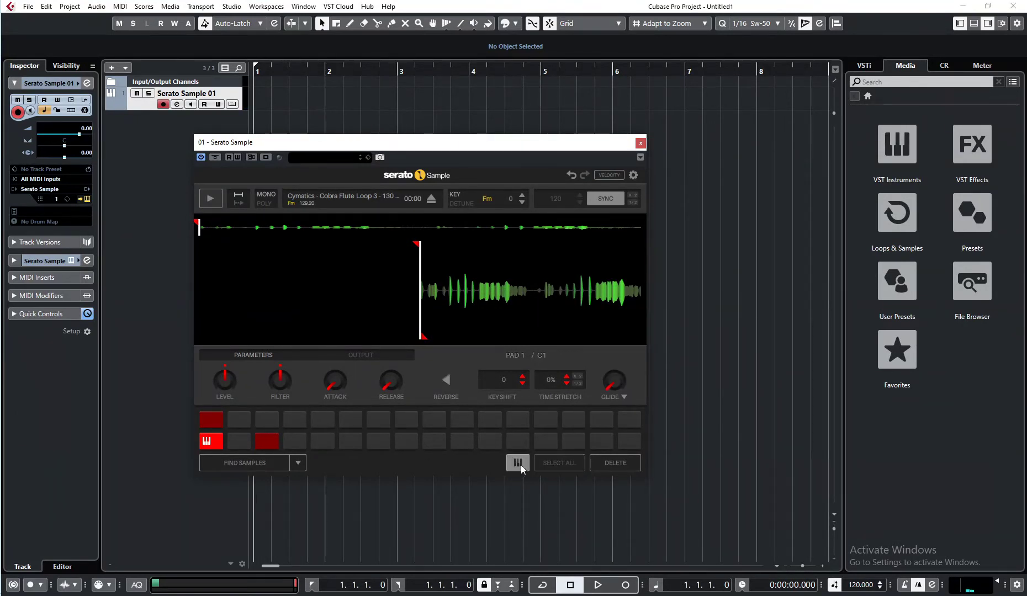
pyautogui.click(220, 447)
# Scrub through the flute loop's waveform in Serato Sample
pyautogui.moveTo(436, 306)
pyautogui.mouseDown()
pyautogui.moveTo(354, 306)
pyautogui.moveTo(465, 297)
pyautogui.mouseUp()
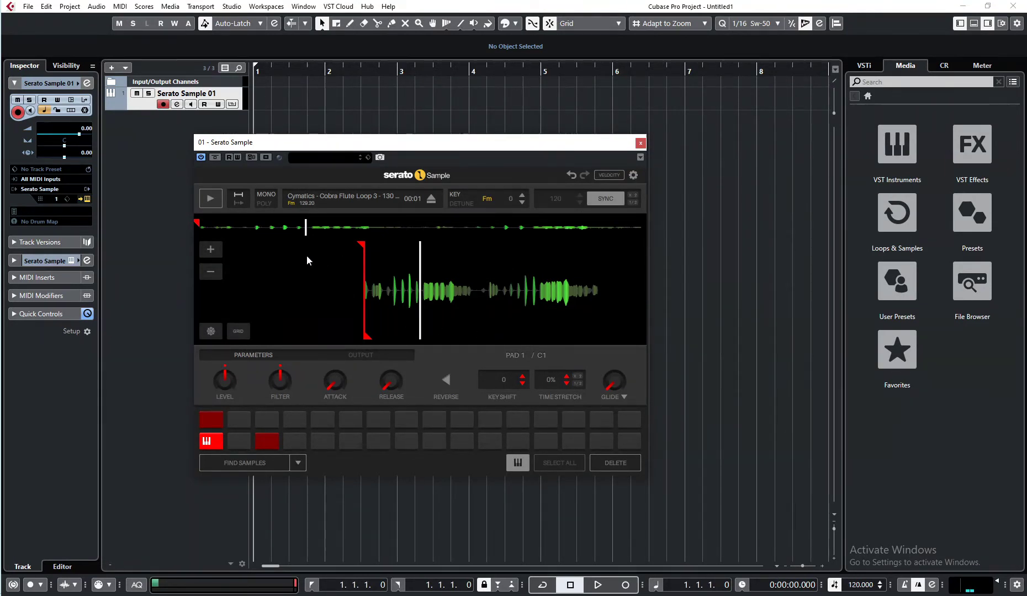
pyautogui.moveTo(496, 145); pyautogui.dragTo(538, 148)
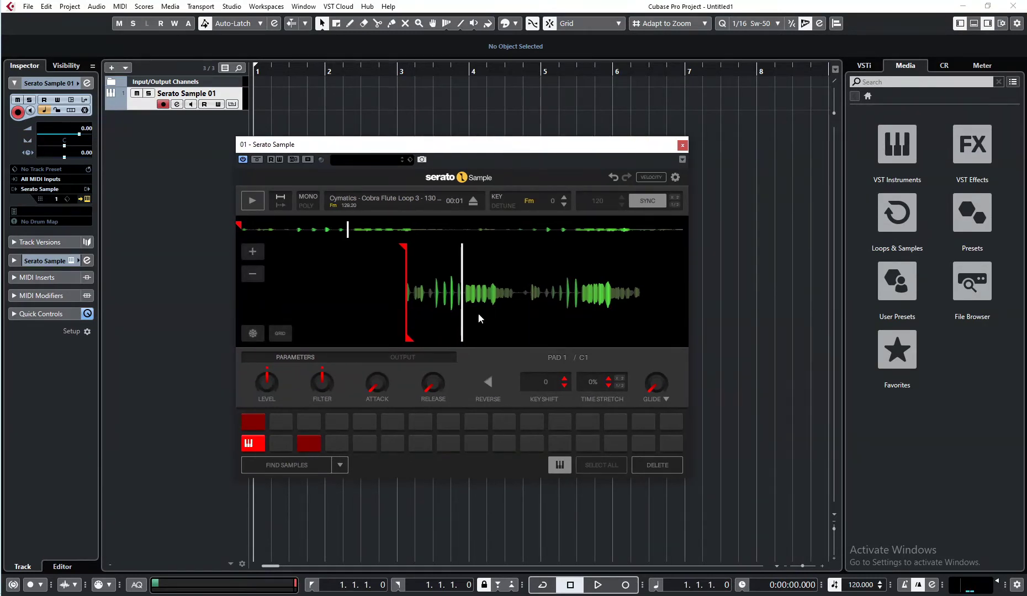
pyautogui.moveTo(493, 302); pyautogui.dragTo(541, 309)
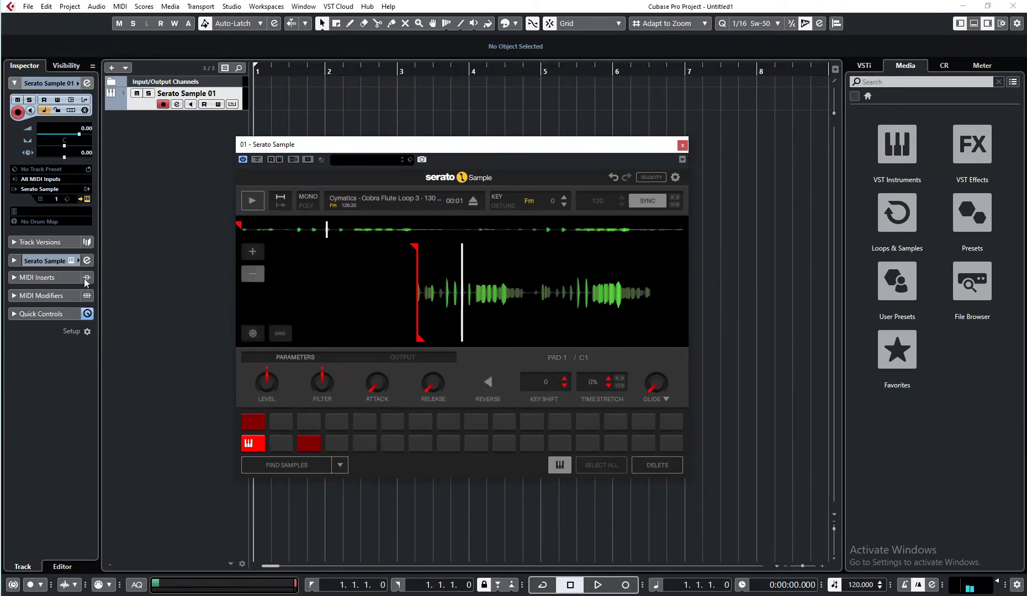
# Load the Cymatics Cobra Full Drum Loop 4 into Serato Sample, assign its start to pad 17 (E2) and audition it
pyautogui.hotkey('alt', 'Tab')
pyautogui.hotkey('alt', 'Tab')
pyautogui.moveTo(372, 282); pyautogui.dragTo(446, 297)
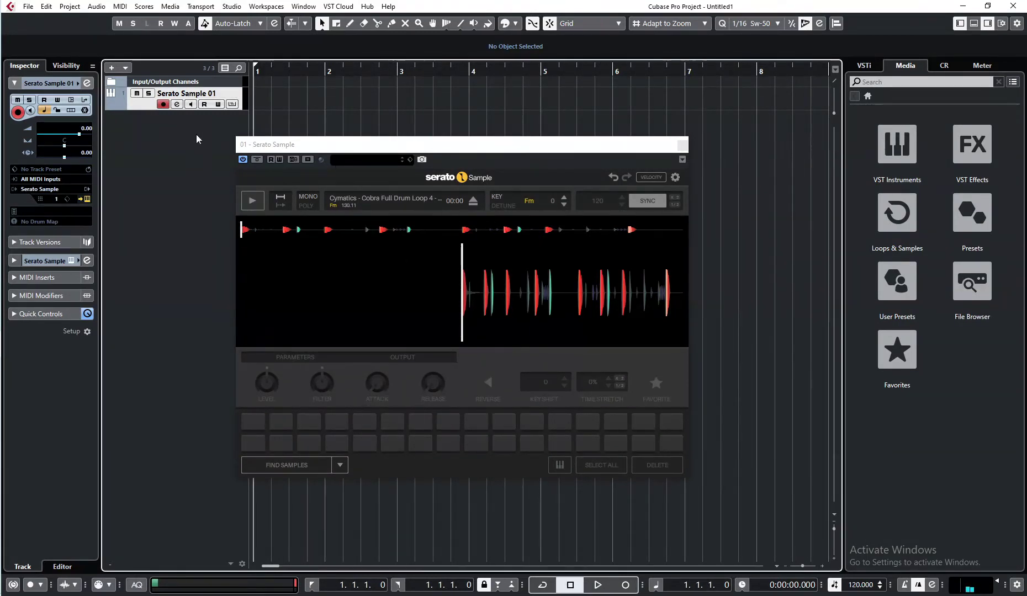
pyautogui.click(257, 422)
pyautogui.click(257, 422)
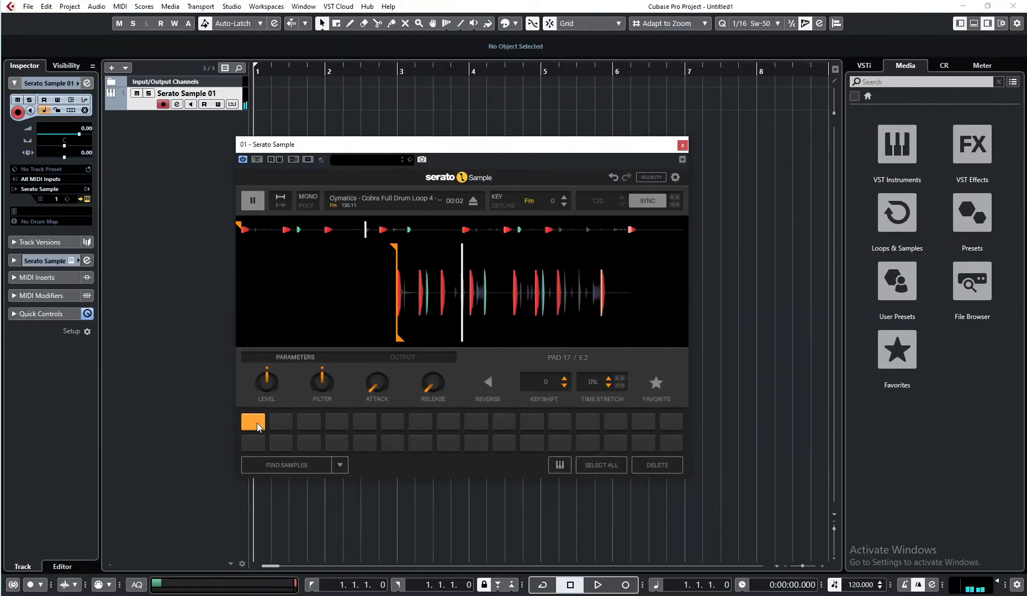
# Set the project tempo to 135 BPM and audition the drum loop on pad 17
pyautogui.doubleClick(857, 585)
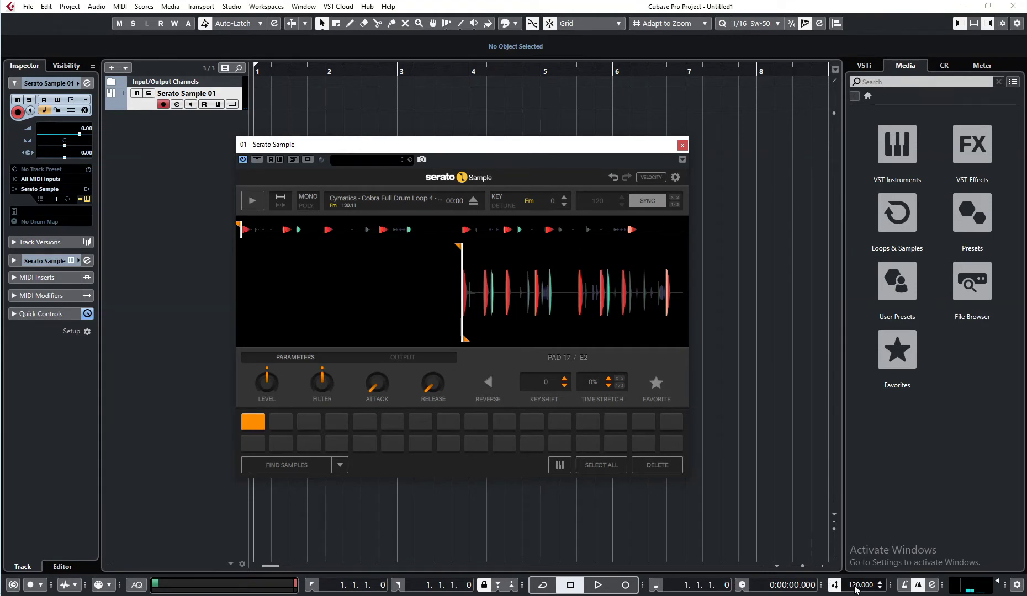
pyautogui.write('135')
pyautogui.press('Return')
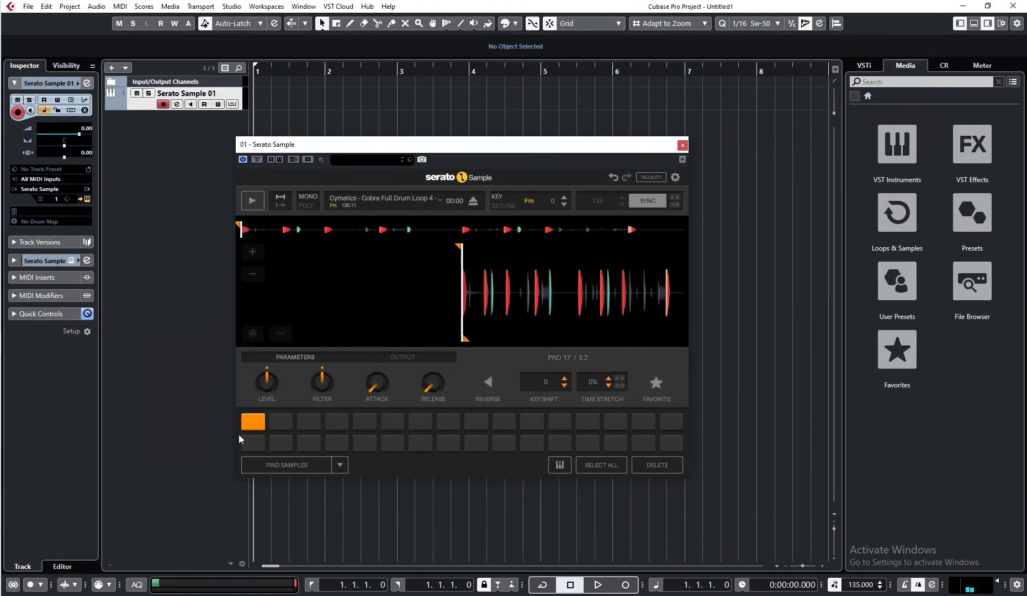
pyautogui.click(257, 423)
# Raise the project tempo to 207 BPM and audition the drum loop on pad 17 again
pyautogui.scroll(20, 859, 586)
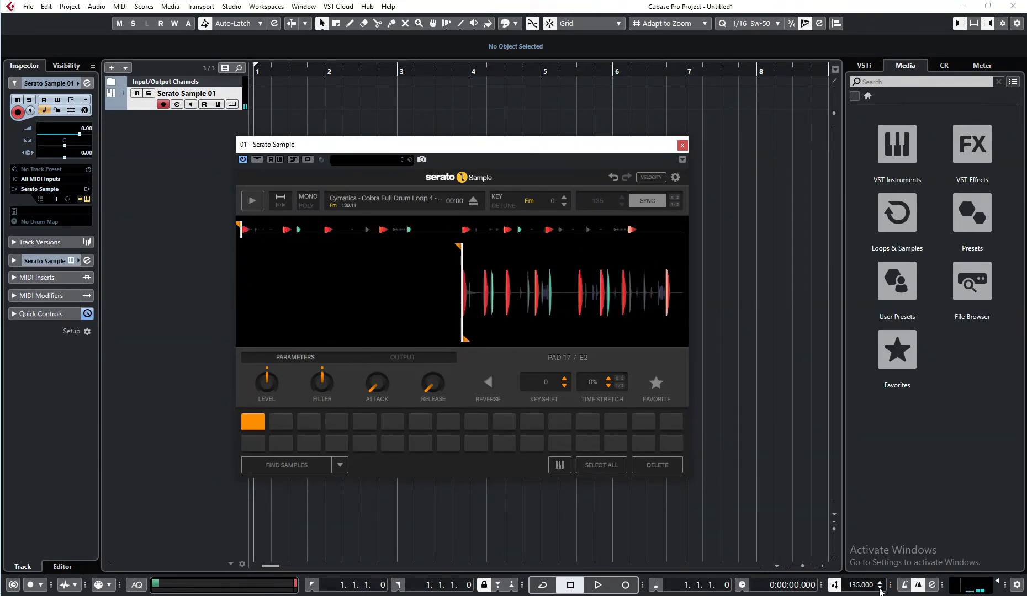
pyautogui.click(252, 425)
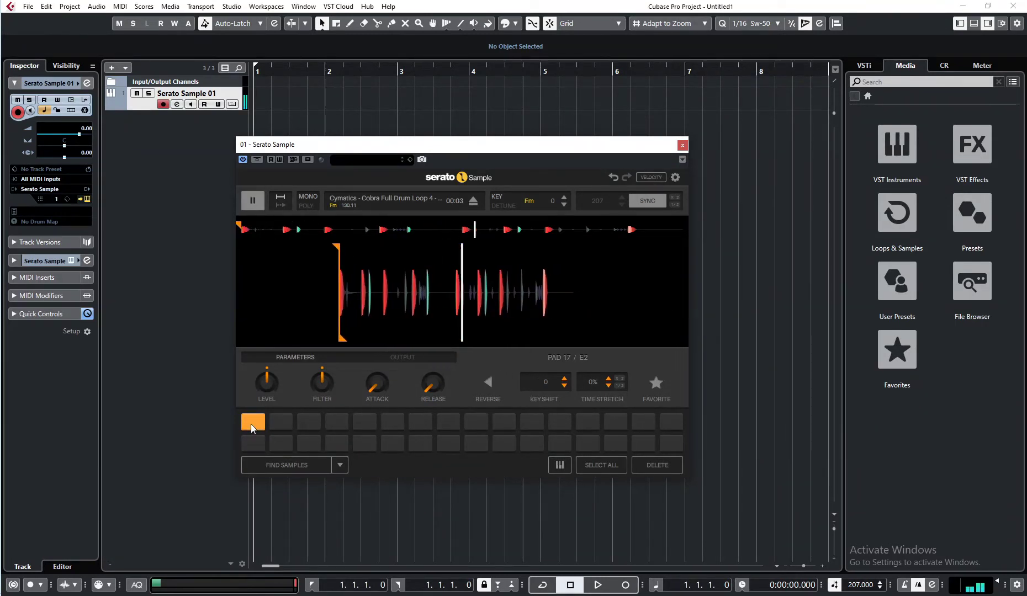
pyautogui.click(253, 422)
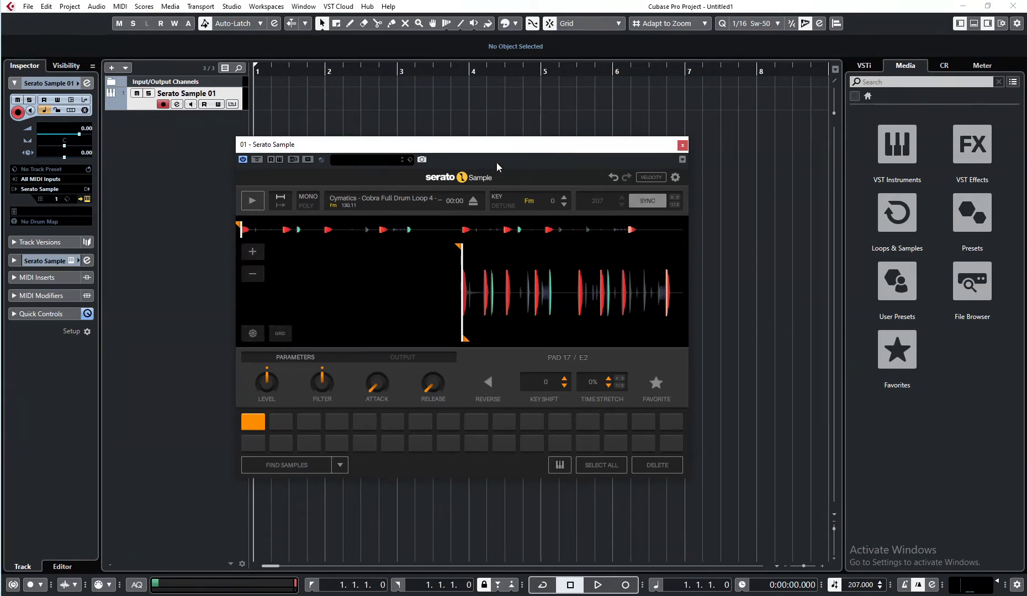
pyautogui.moveTo(485, 147); pyautogui.dragTo(496, 153)
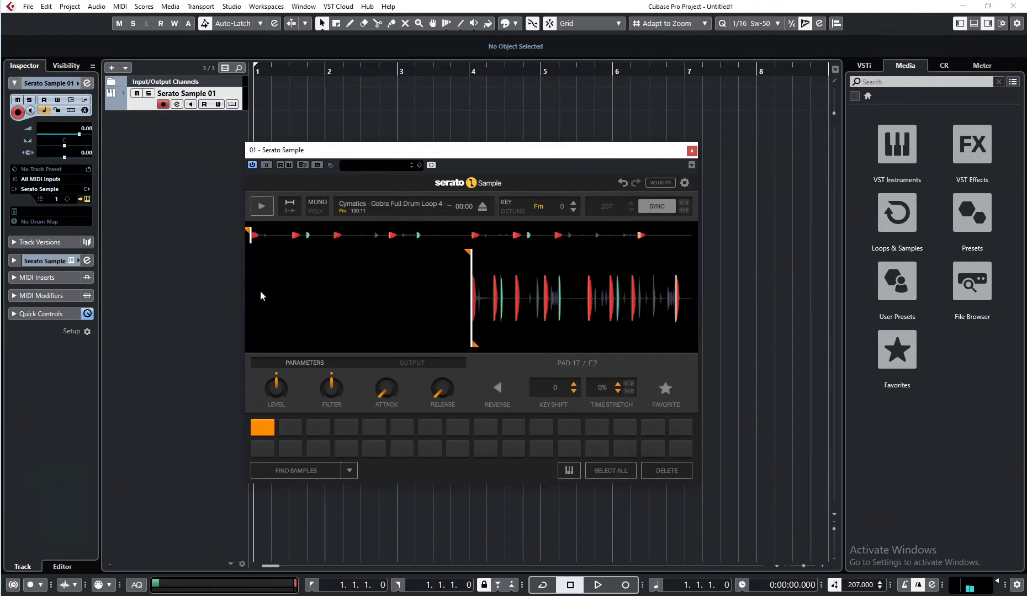
pyautogui.rightClick(166, 163)
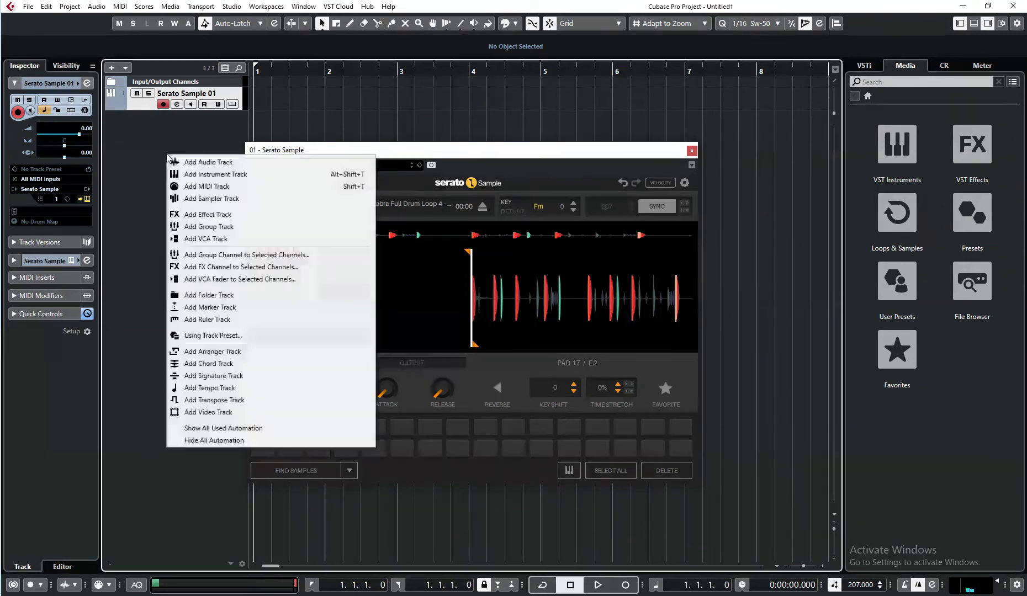
pyautogui.click(232, 173)
pyautogui.click(557, 310)
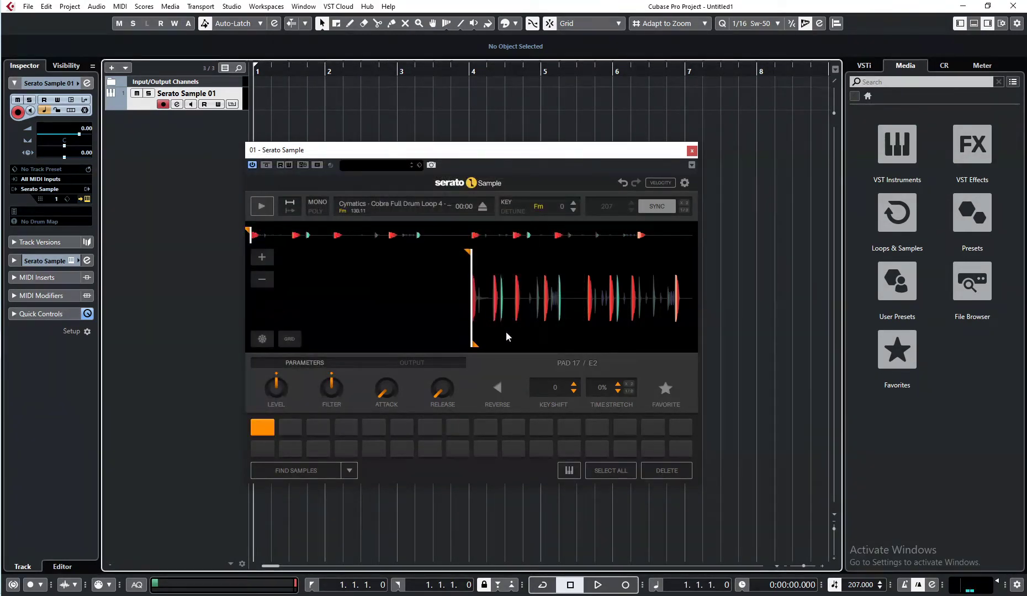
# Add one sampler track and move the Serato Sample window clear of the sampler's drop area
pyautogui.rightClick(202, 170)
pyautogui.click(276, 216)
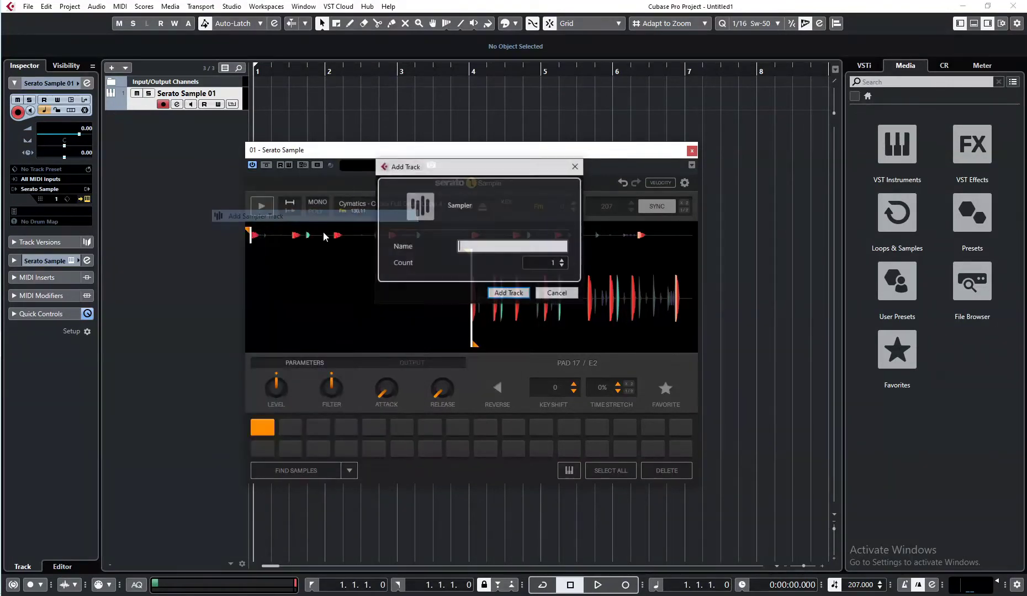
pyautogui.click(506, 293)
pyautogui.moveTo(525, 163); pyautogui.dragTo(556, 84)
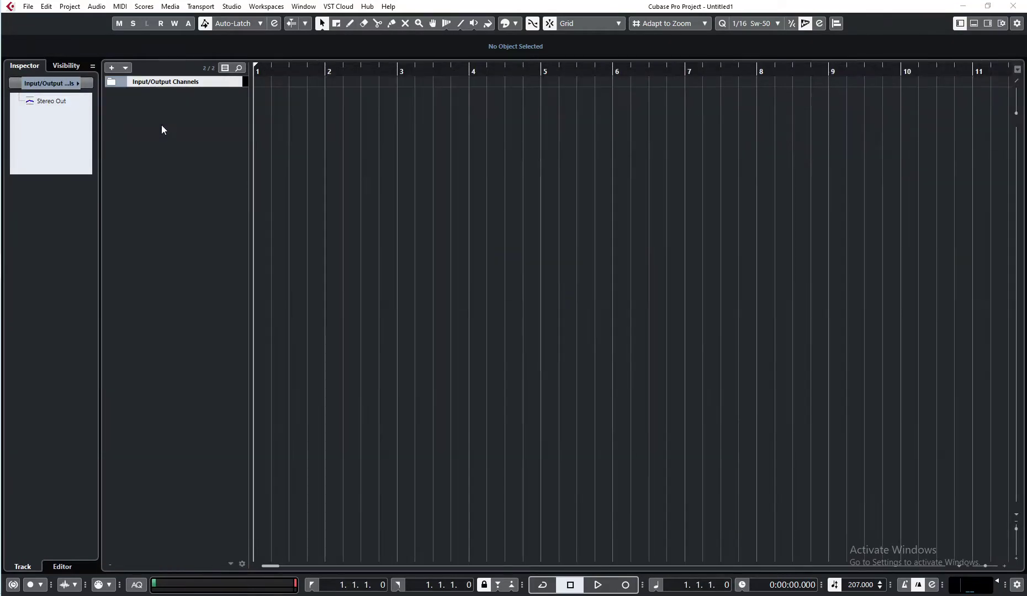
# Add an instrument track with RegrooverEssential routed to Stereo Out and continue the plug-in's trial
pyautogui.rightClick(161, 125)
pyautogui.click(208, 143)
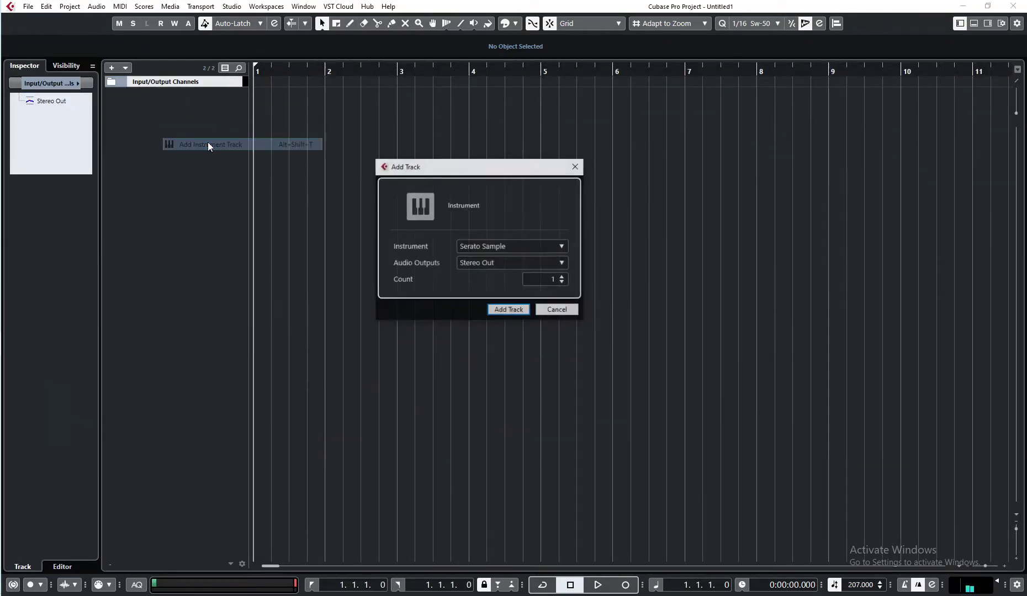
pyautogui.click(478, 247)
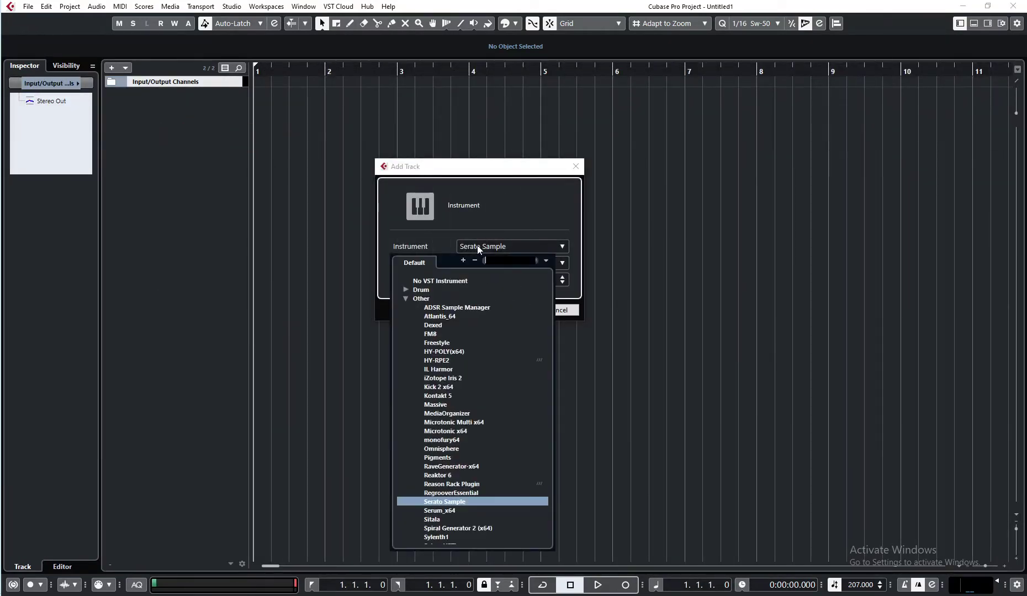
pyautogui.write('regr')
pyautogui.click(440, 289)
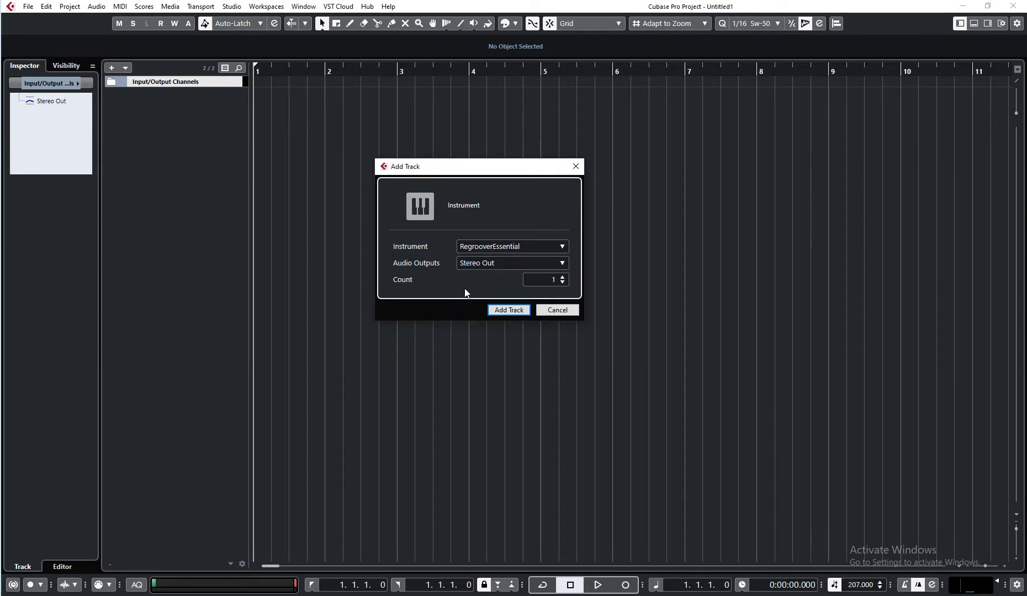
pyautogui.click(525, 310)
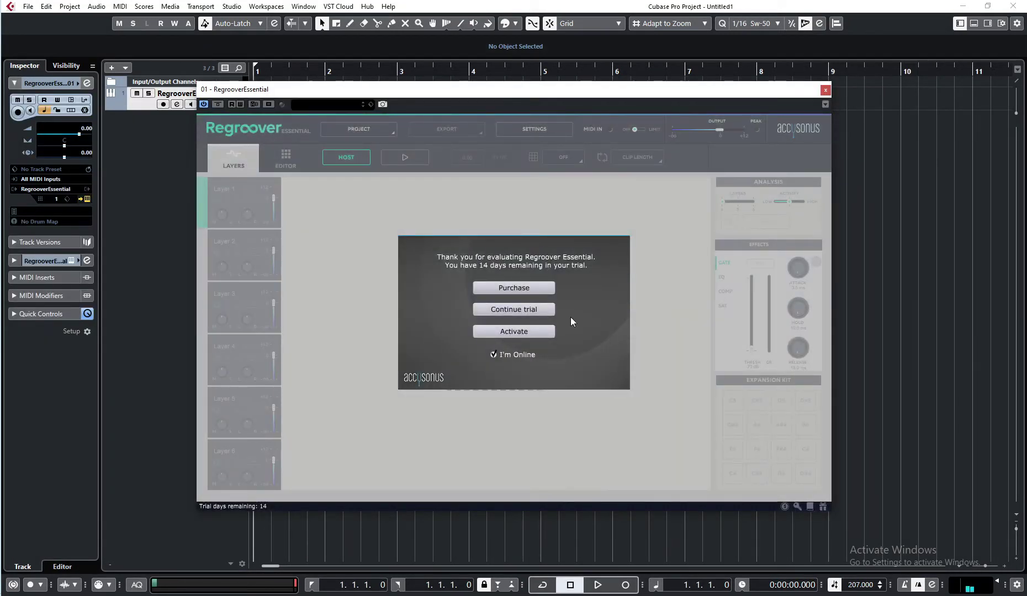
pyautogui.click(551, 310)
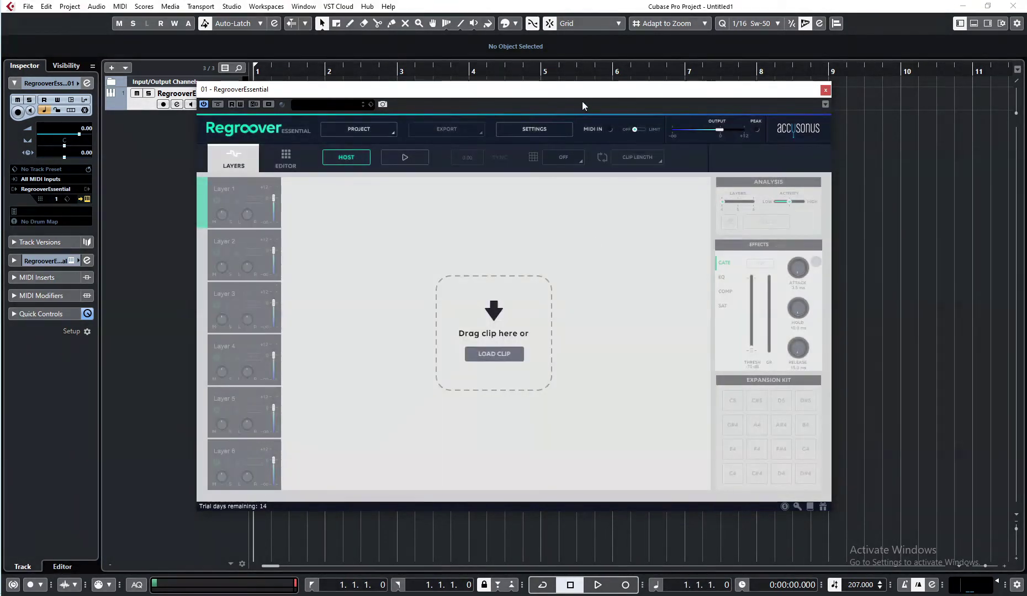
# Load Cymatics - Cobra Flute Loop 3 - 130 BPM D# Min.wav from the LOOPS folder into Regroover
pyautogui.moveTo(582, 95); pyautogui.dragTo(605, 130)
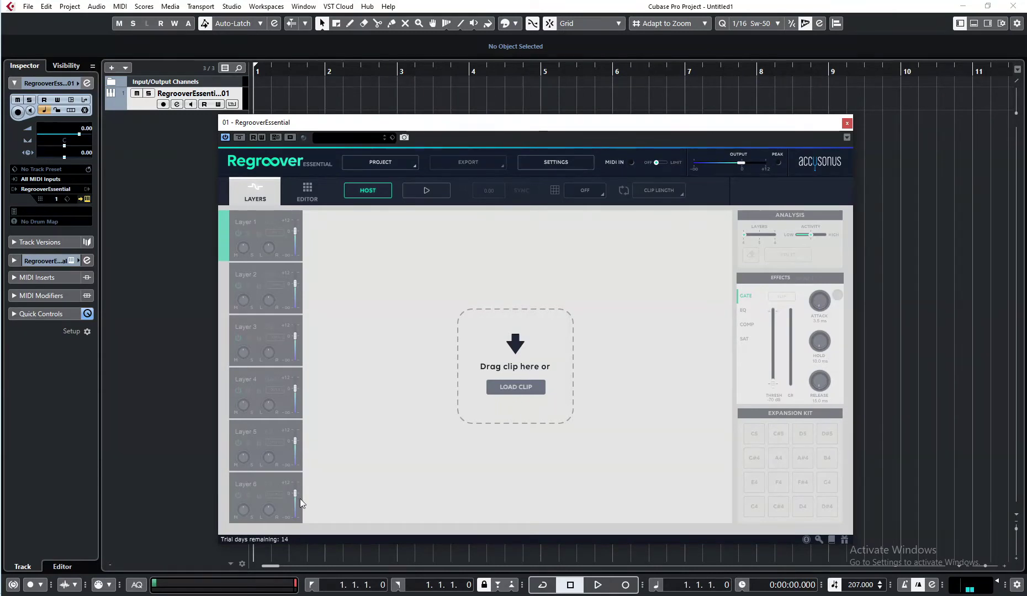
pyautogui.moveTo(495, 121); pyautogui.dragTo(482, 122)
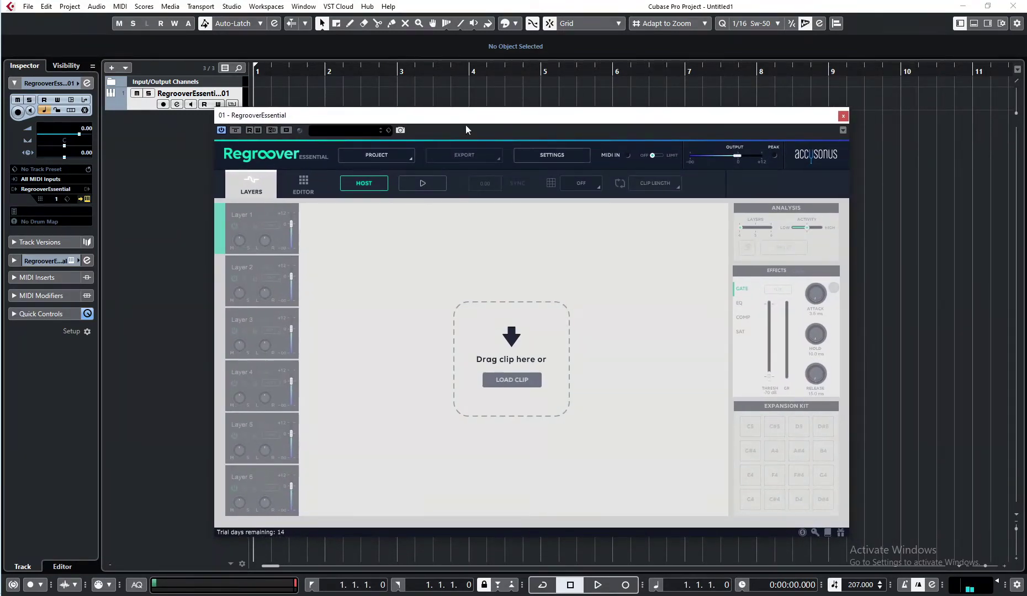
pyautogui.hotkey('alt', 'Tab')
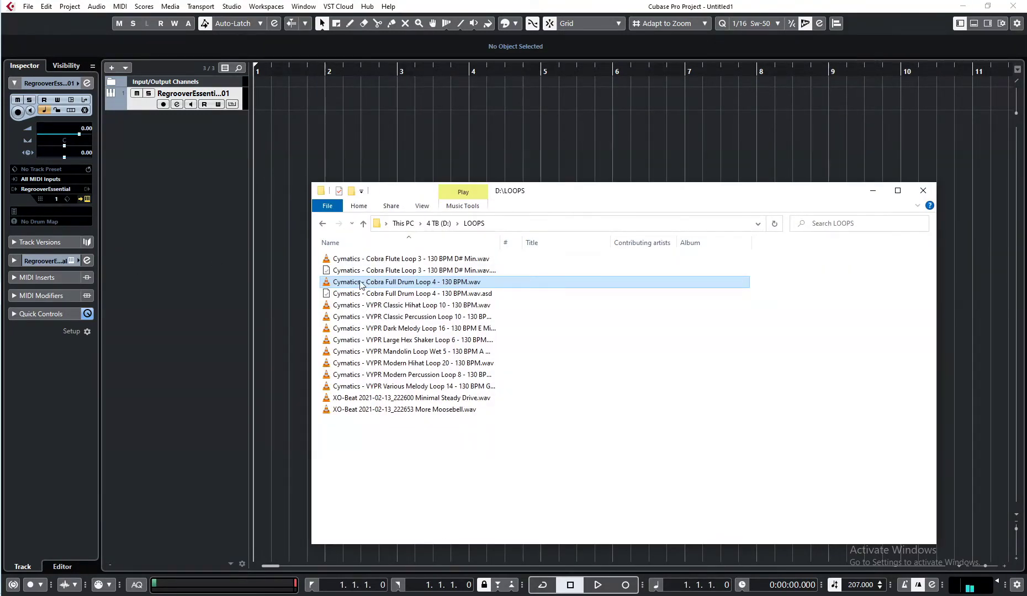
pyautogui.moveTo(365, 260); pyautogui.dragTo(401, 274)
pyautogui.hotkey('alt', 'Tab')
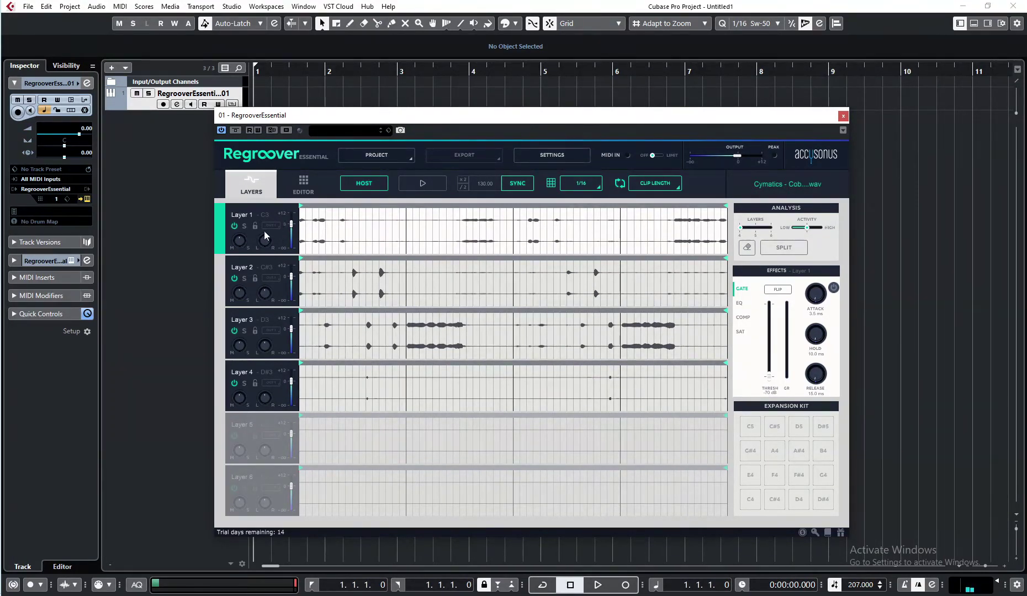
# Play the flute loop in Regroover with the project transport, starting near bar 2
pyautogui.click(322, 72)
pyautogui.press('space')
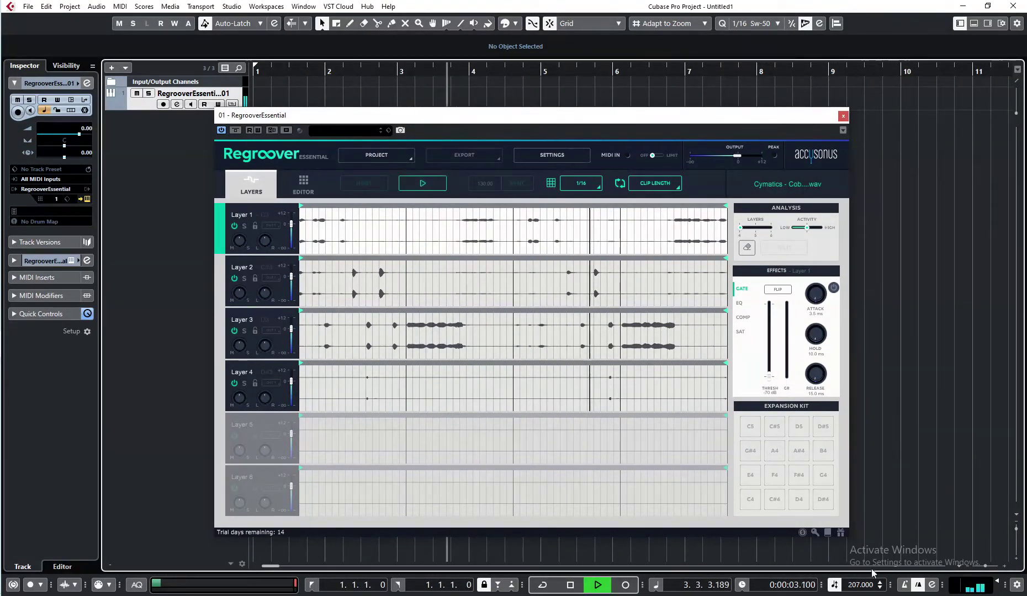
pyautogui.press('space')
# Lower the project tempo to 130 BPM and play the flute loop at that tempo
pyautogui.scroll(-20, 857, 588)
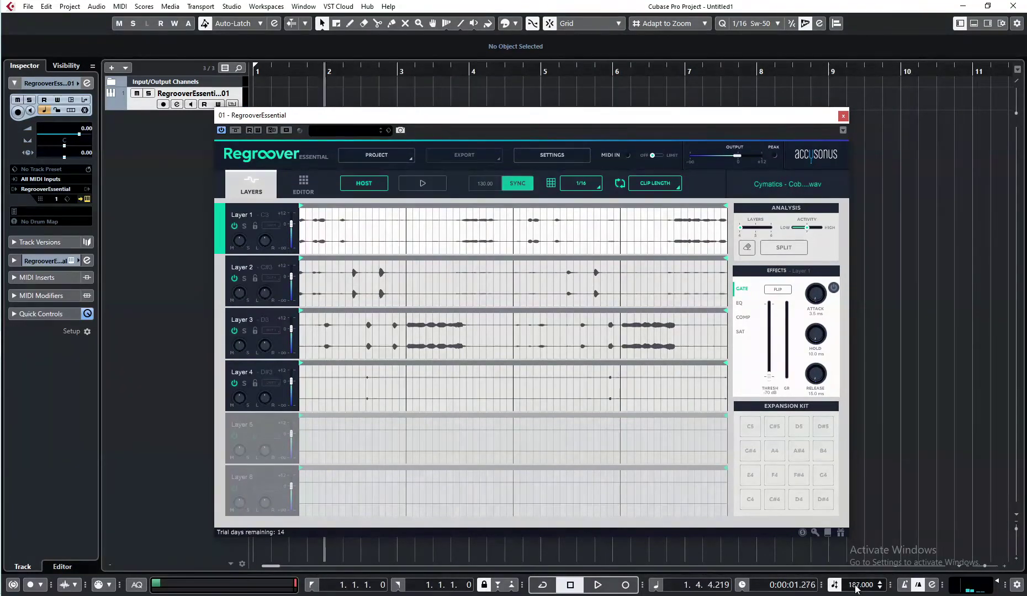
pyautogui.scroll(-20, 857, 588)
pyautogui.press('space')
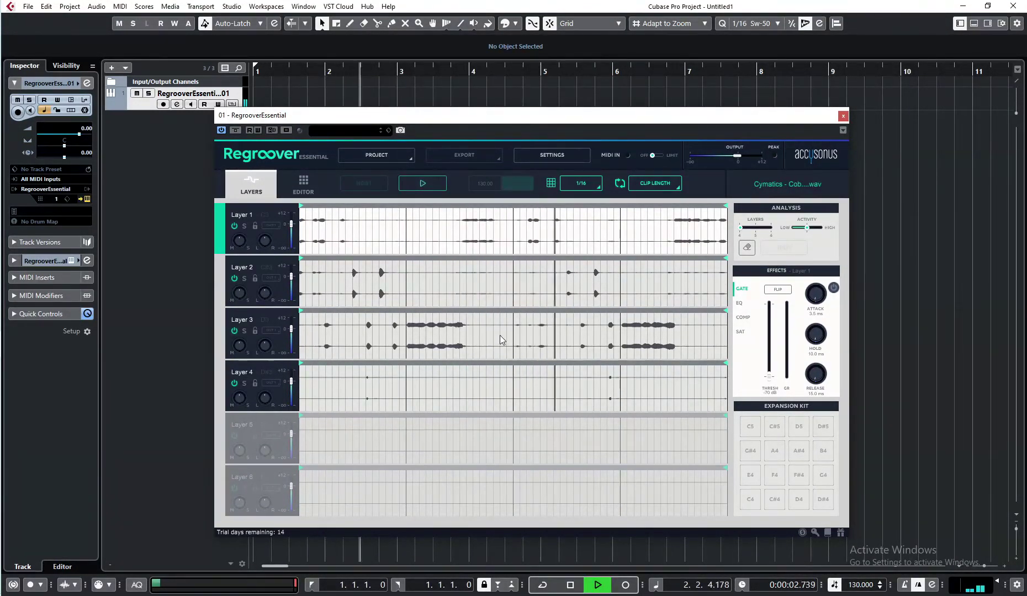
pyautogui.press('space')
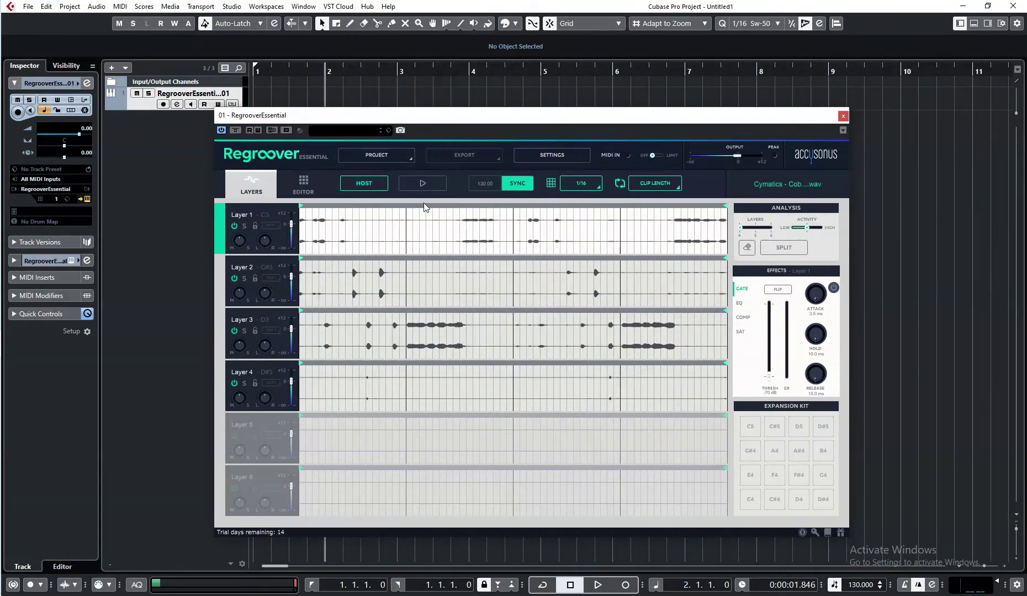
# Lower the project tempo to 117 BPM and play the flute loop again
pyautogui.scroll(-4, 860, 590)
pyautogui.scroll(-9, 860, 590)
pyautogui.press('space')
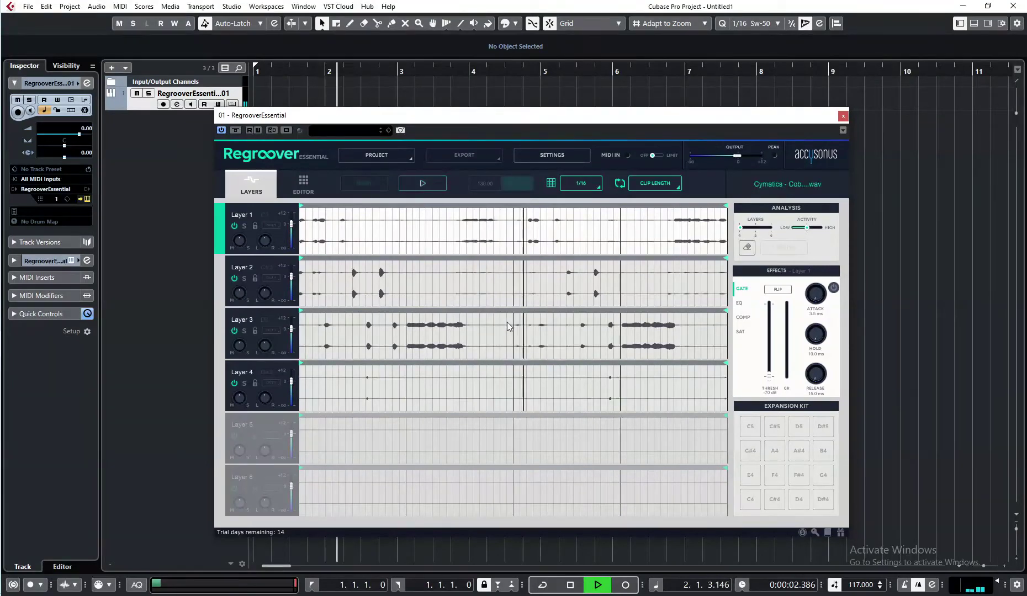
pyautogui.press('space')
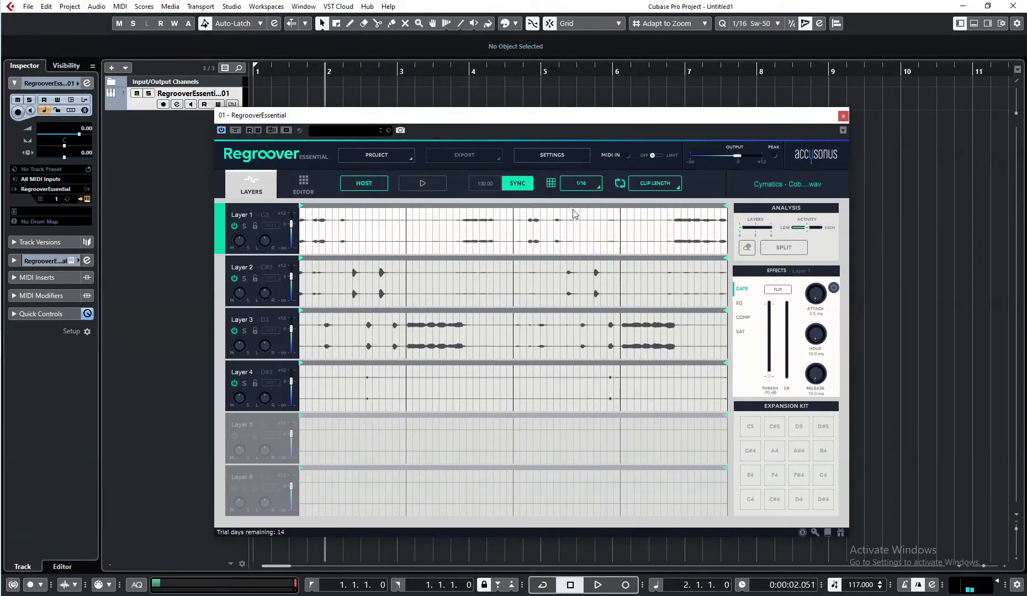
# Resync the flute loop to the project tempo in Regroover and play it back
pyautogui.click(515, 187)
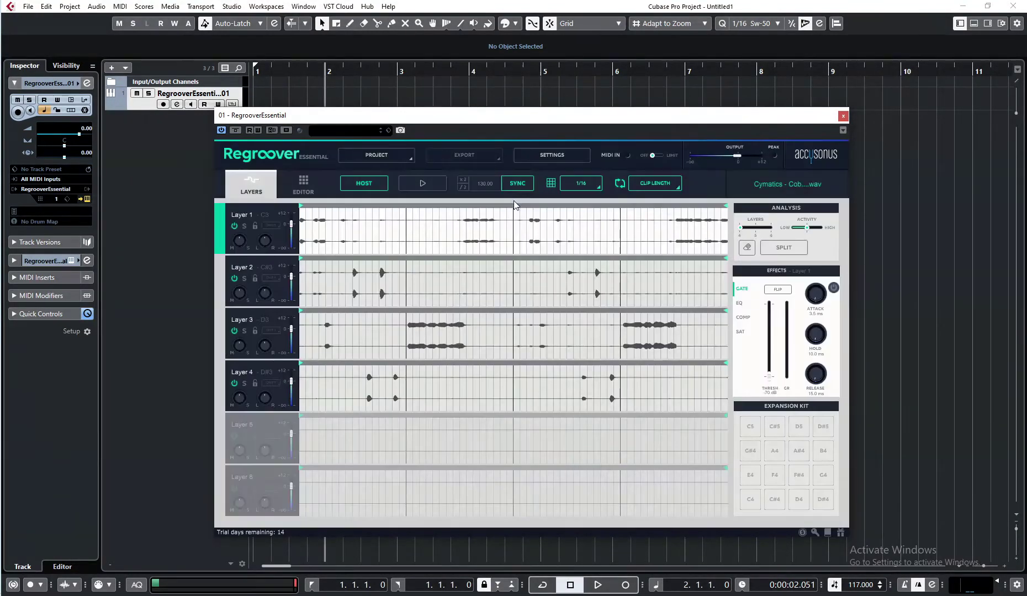
pyautogui.press('space')
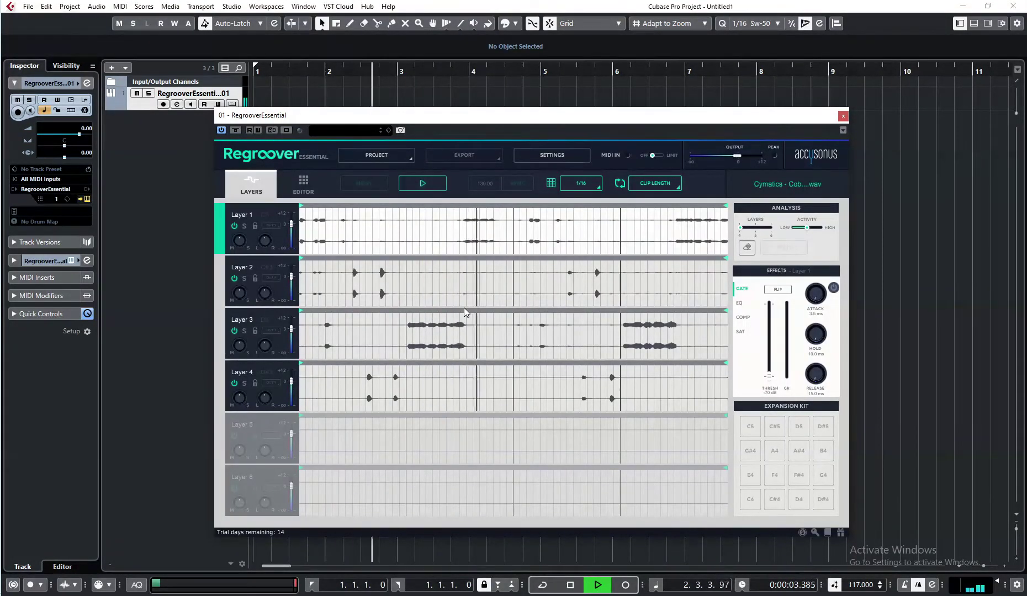
pyautogui.press('space')
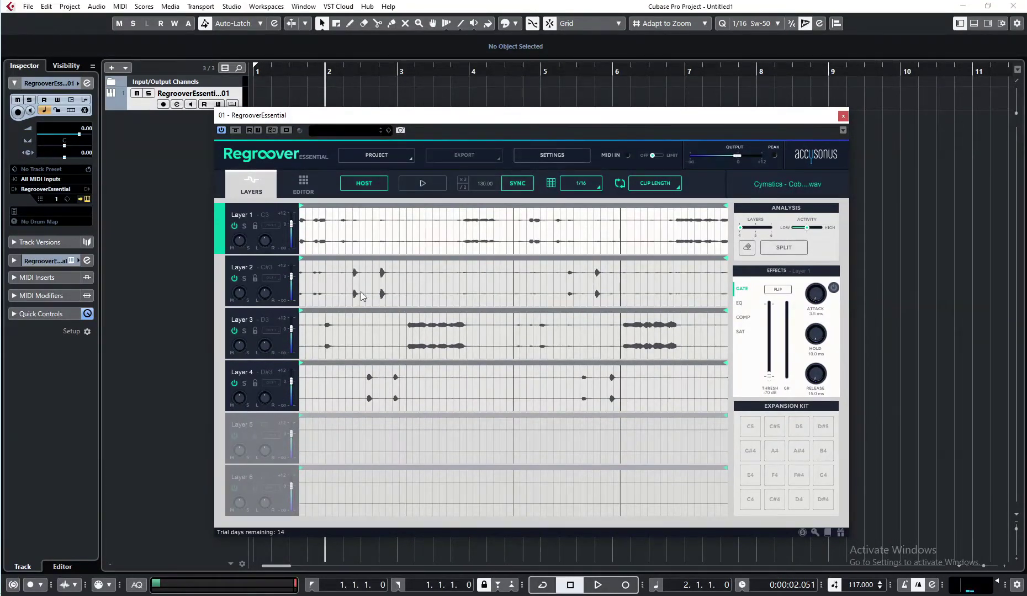
# Solo layers 1, 2, 3 and 4 of the flute loop in turn during playback, and finish by selecting Layer 1
pyautogui.click(244, 225)
pyautogui.press('space')
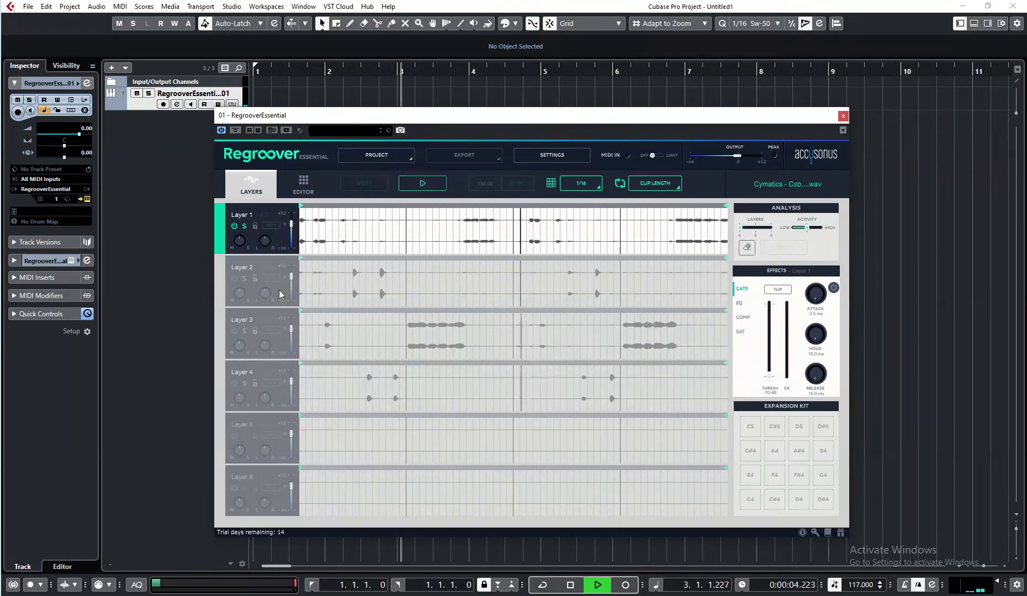
pyautogui.click(244, 278)
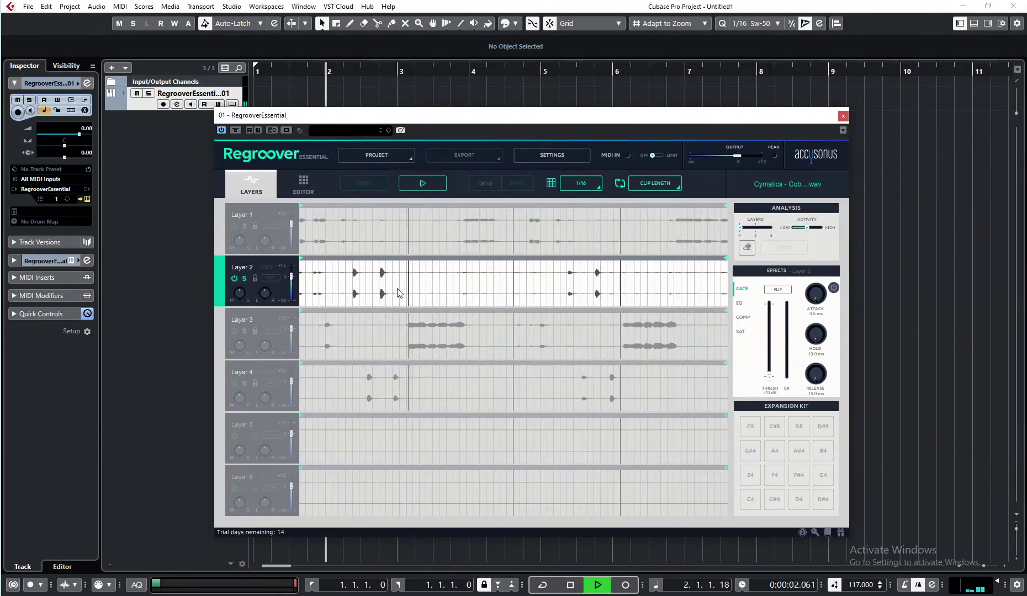
pyautogui.click(244, 331)
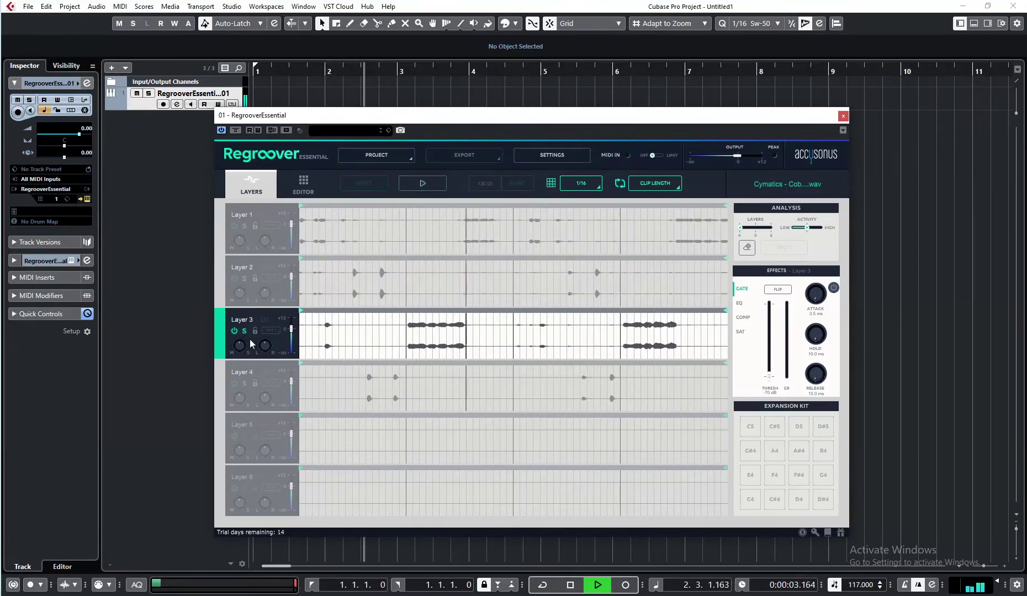
pyautogui.press('space')
pyautogui.click(246, 384)
pyautogui.press('space')
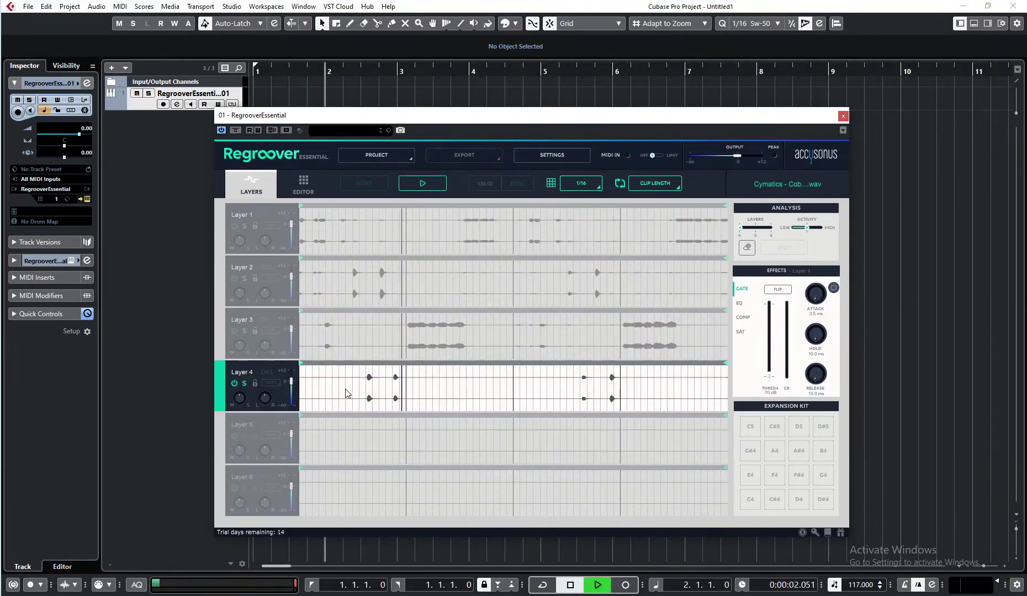
pyautogui.click(363, 215)
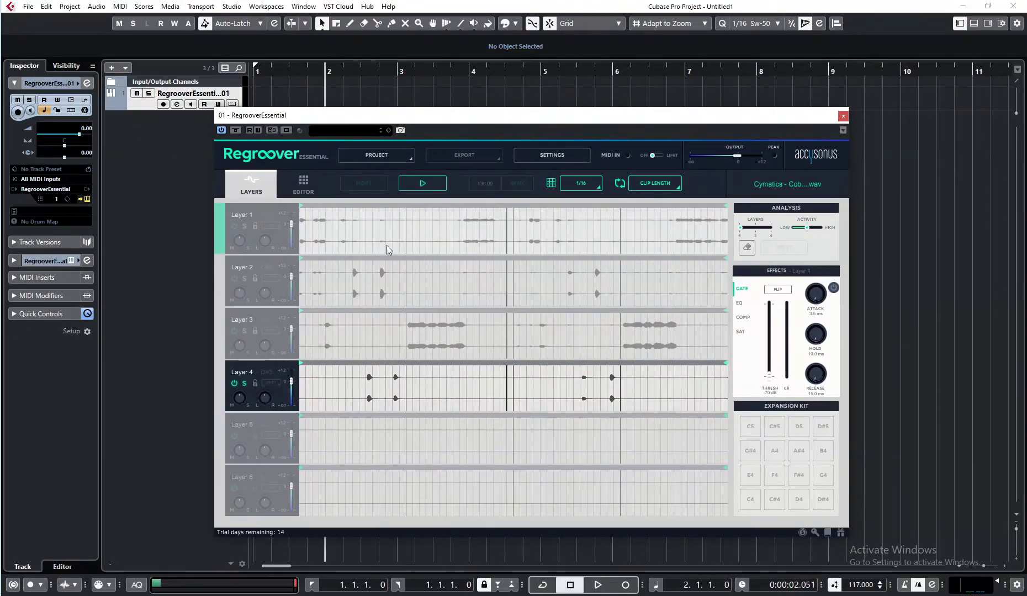
# Stop playback of the flute loop and return the playhead to the project start
pyautogui.press('space')
pyautogui.moveTo(310, 72); pyautogui.dragTo(254, 74)
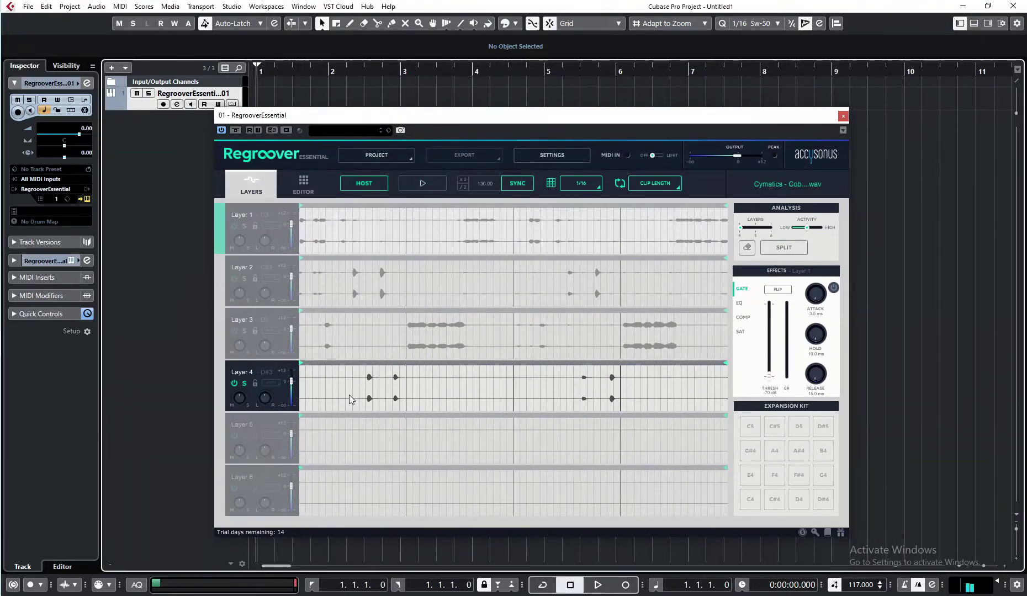
pyautogui.moveTo(538, 118); pyautogui.dragTo(519, 109)
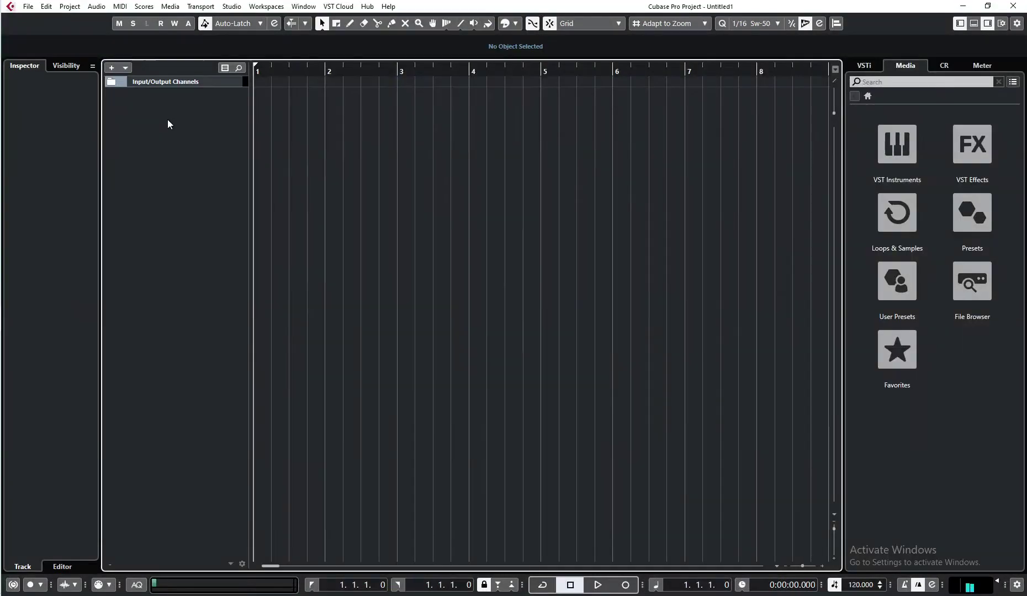
# Add an instrument track that uses Groove Agent SE as its instrument
pyautogui.rightClick(157, 102)
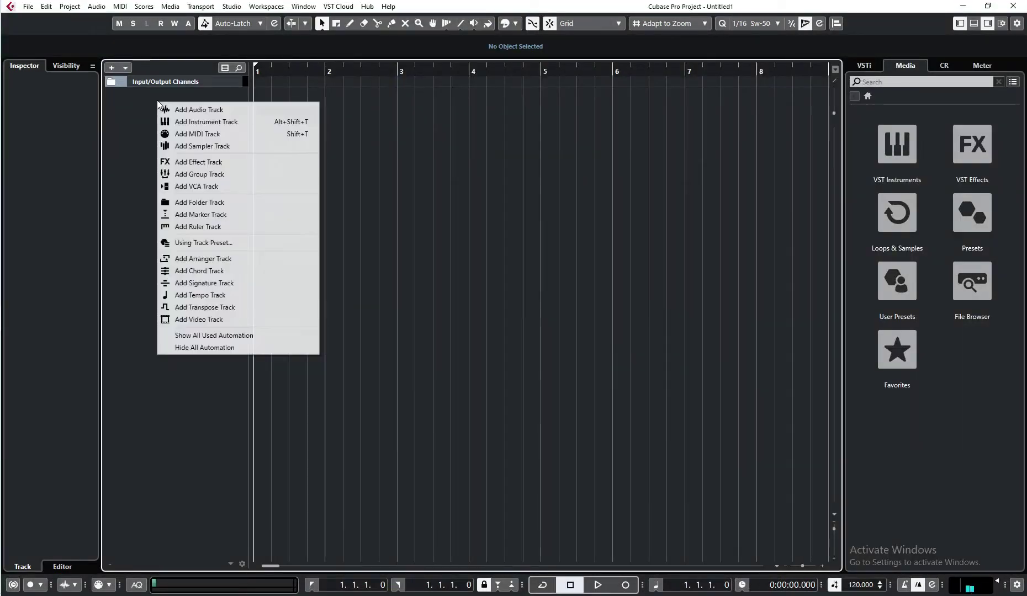
pyautogui.click(189, 120)
pyautogui.click(503, 249)
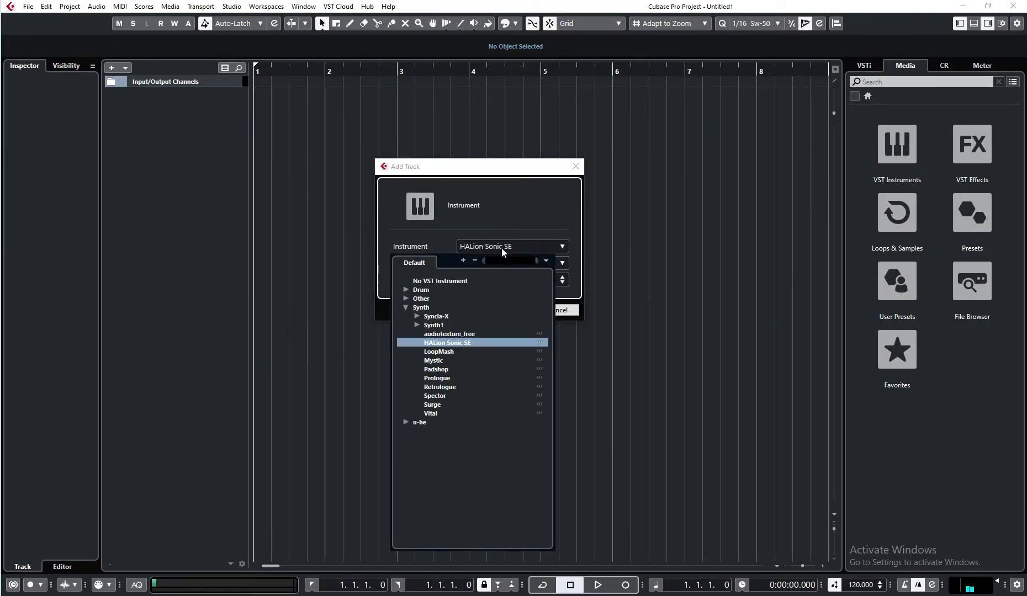
pyautogui.write('groo')
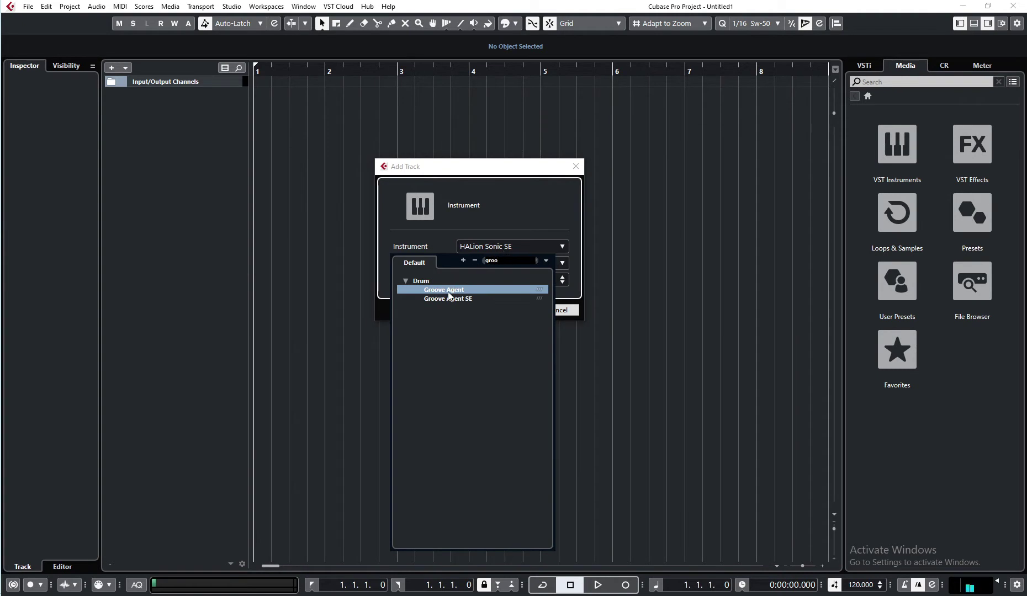
pyautogui.click(448, 298)
pyautogui.click(506, 311)
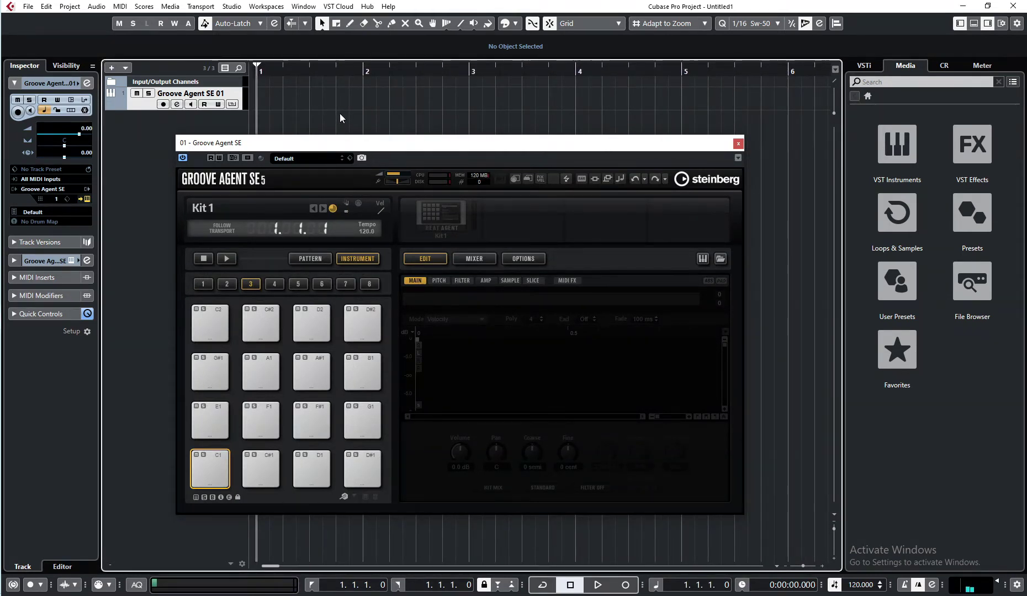
pyautogui.moveTo(359, 146); pyautogui.dragTo(320, 173)
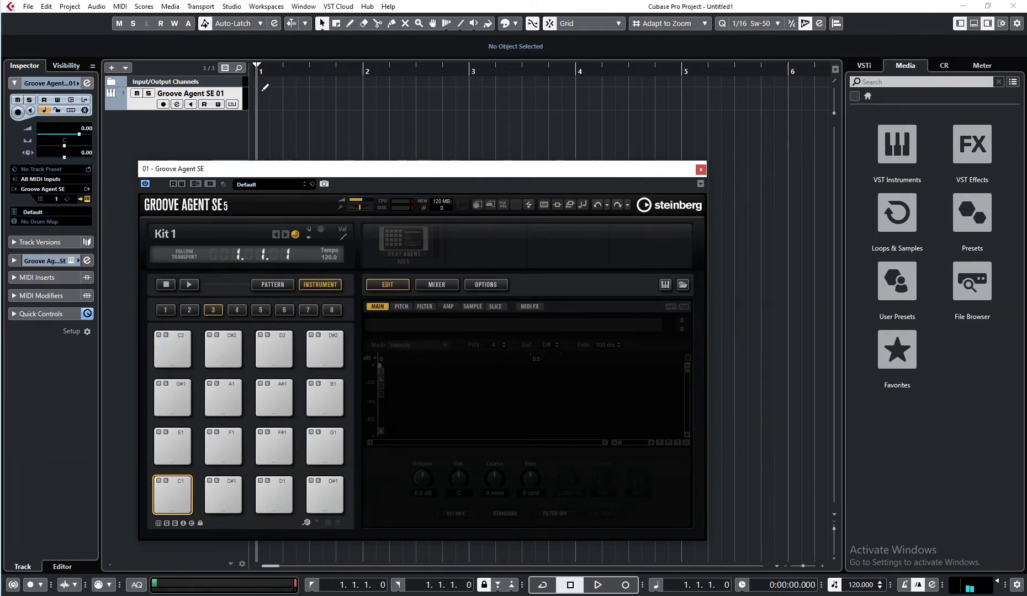
# Draw a two-bar MIDI part from bar 1 on the Groove Agent SE track and open it in the Key Editor
pyautogui.moveTo(264, 89); pyautogui.dragTo(466, 99)
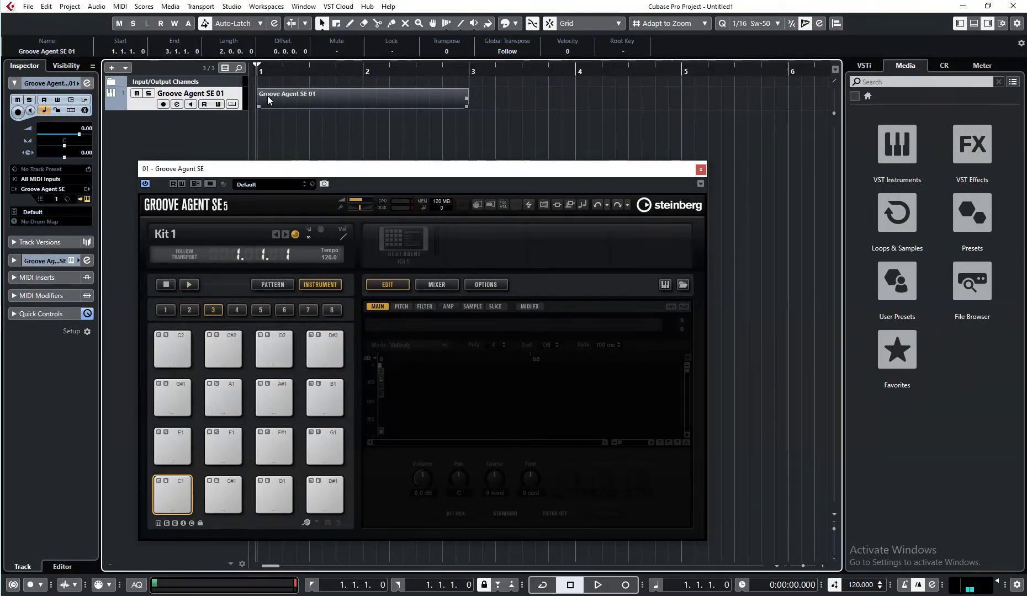
pyautogui.doubleClick(298, 97)
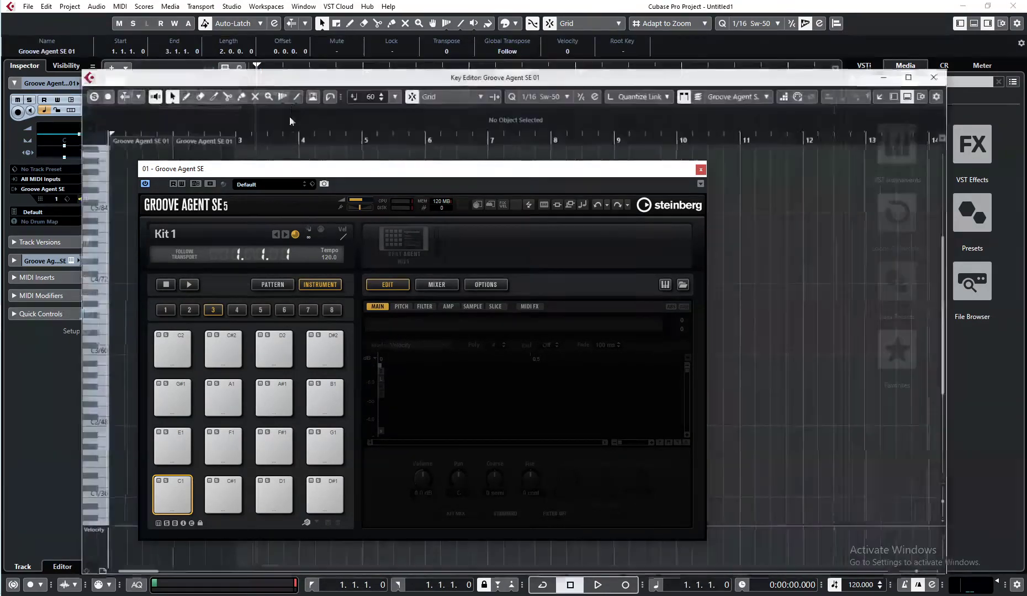
pyautogui.click(699, 169)
pyautogui.moveTo(234, 138); pyautogui.dragTo(118, 237)
pyautogui.scroll(-1, 195, 358)
pyautogui.scroll(-1, 191, 367)
pyautogui.hscroll(-1, 180, 386)
pyautogui.scroll(-4, 160, 378)
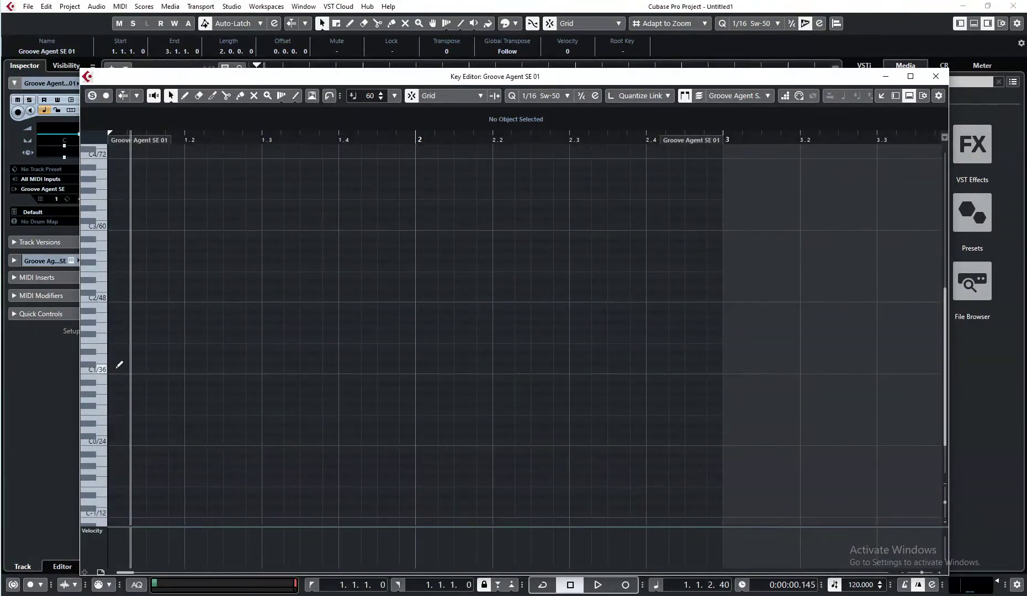
# Draw a two-bar note on C1 and stack copies of it on C#1, D1, D#1 and E1
pyautogui.moveTo(115, 368); pyautogui.dragTo(722, 368)
pyautogui.keyDown('alt'); pyautogui.keyDown('shift'); pyautogui.click(117, 339); pyautogui.keyUp('shift'); pyautogui.keyUp('alt')
pyautogui.click(172, 368)
pyautogui.hotkey('ctrl', 'c')
pyautogui.hotkey('ctrl', 'v')
pyautogui.press('Up')
pyautogui.hotkey('ctrl', 'c')
pyautogui.hotkey('ctrl', 'v')
pyautogui.press('Up')
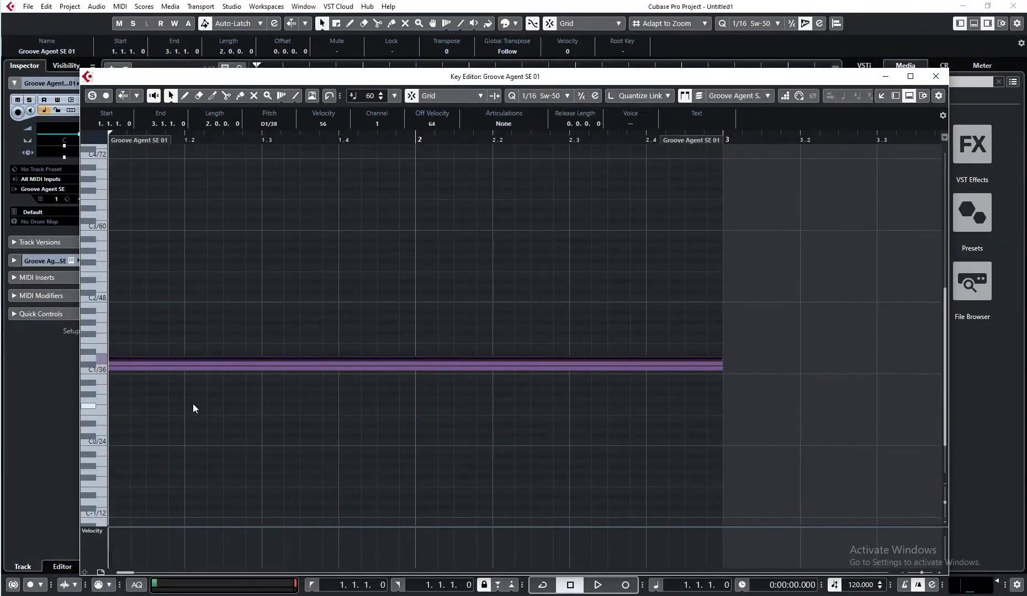
pyautogui.hotkey('ctrl', 'c')
pyautogui.hotkey('ctrl', 'v')
pyautogui.press('Up')
pyautogui.hotkey('ctrl', 'c')
pyautogui.hotkey('ctrl', 'v')
pyautogui.press('Up')
# Duplicate the five stacked notes onto F1 through A1 and close the Key Editor
pyautogui.hotkey('ctrl', 'a')
pyautogui.moveTo(922, 573); pyautogui.dragTo(920, 572)
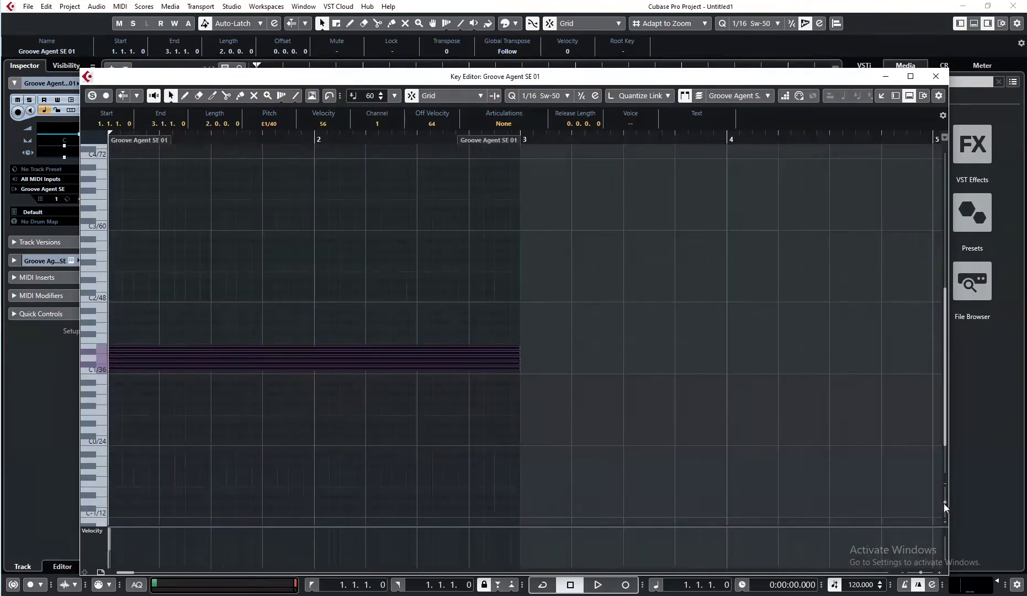
pyautogui.moveTo(944, 504); pyautogui.dragTo(945, 509)
pyautogui.moveTo(127, 344); pyautogui.dragTo(124, 290)
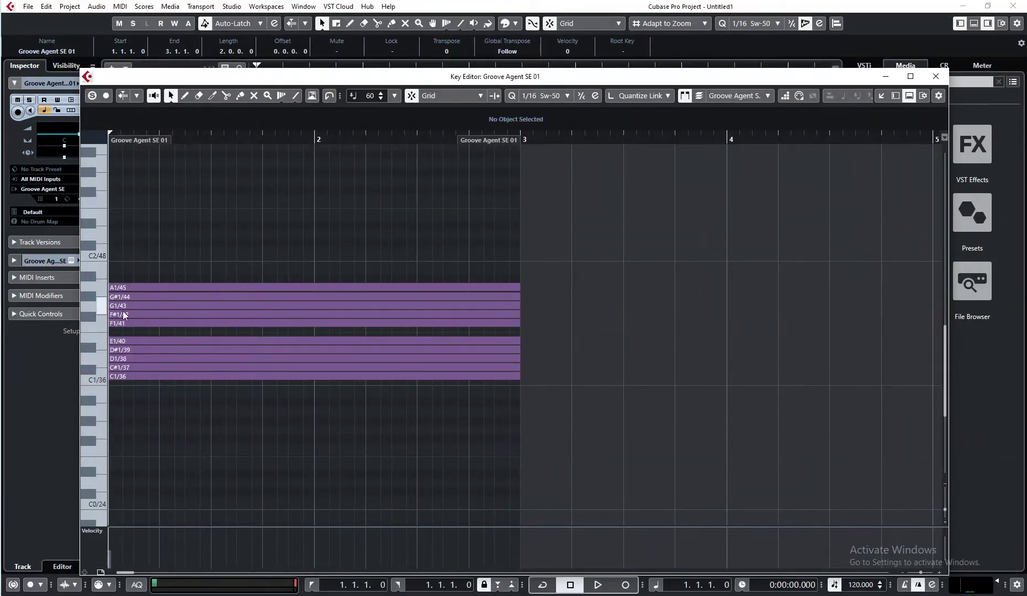
pyautogui.press('Escape')
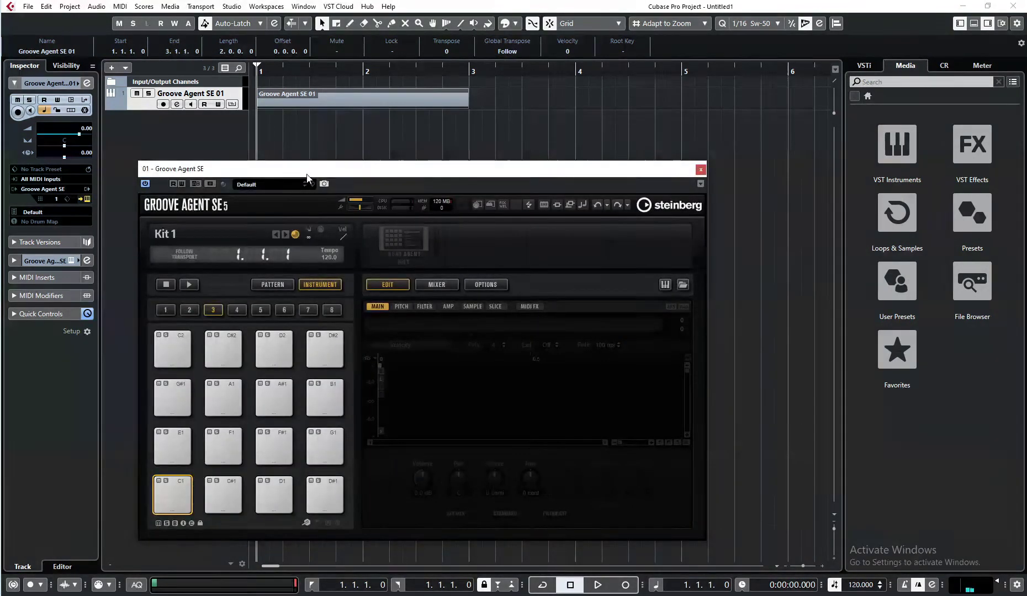
# Load the two-bar MIDI part onto the G#-1 pattern pad of Groove Agent SE
pyautogui.click(299, 275)
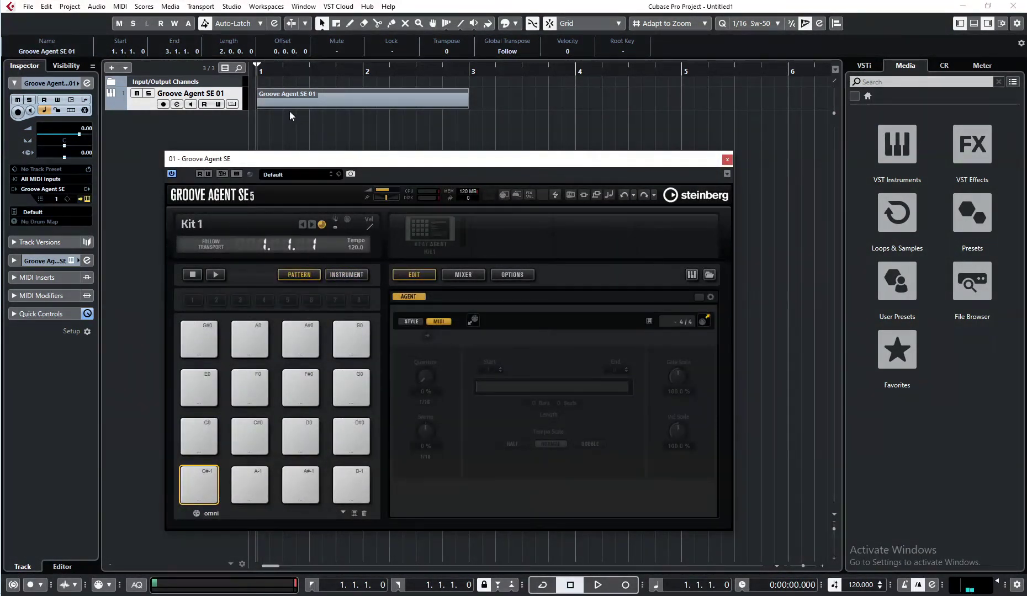
pyautogui.click(306, 97)
pyautogui.moveTo(538, 321); pyautogui.dragTo(538, 319)
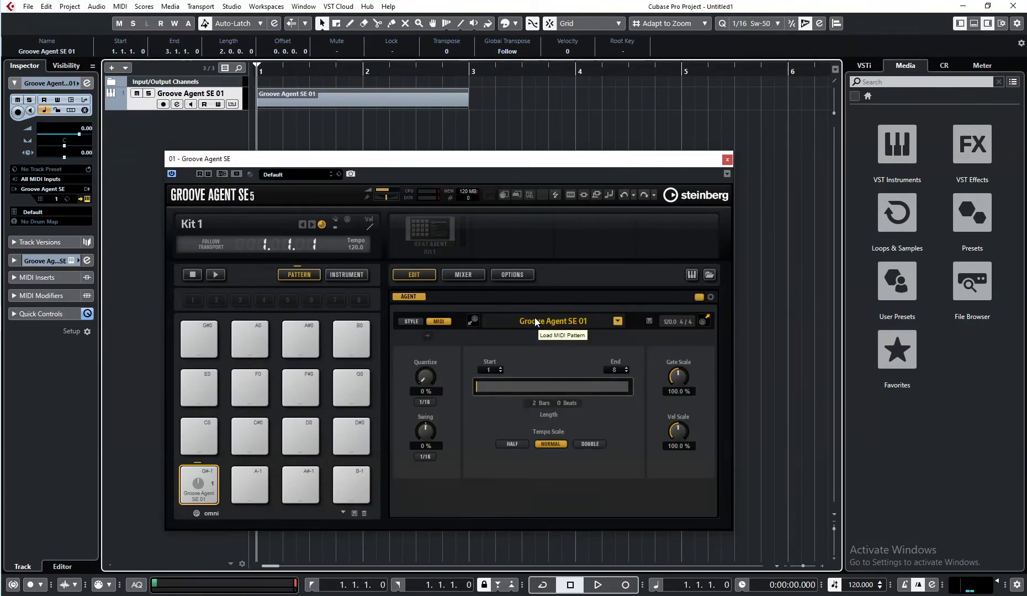
# Enable Follow Transport in Groove Agent SE and place the project playhead at bar 5
pyautogui.click(575, 71)
pyautogui.moveTo(410, 161); pyautogui.dragTo(434, 156)
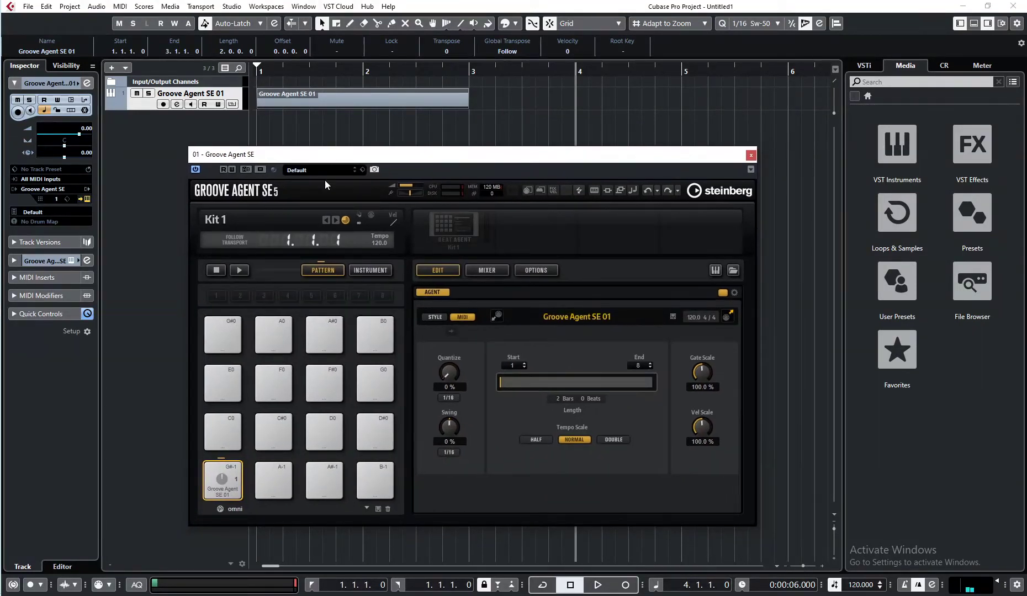
pyautogui.click(233, 241)
pyautogui.moveTo(560, 72)
pyautogui.mouseDown()
pyautogui.moveTo(520, 73)
pyautogui.moveTo(562, 73)
pyautogui.mouseUp()
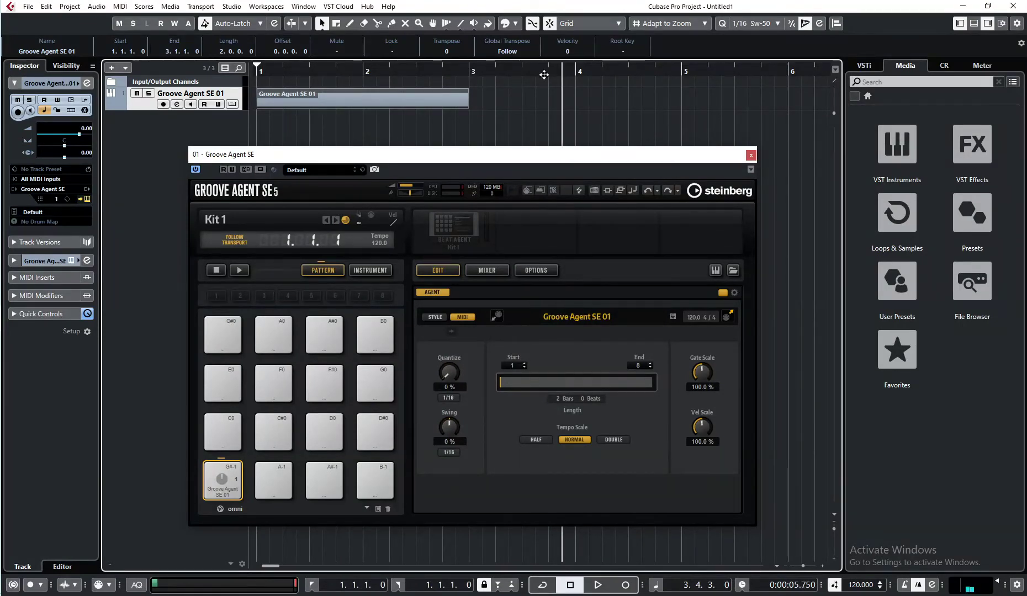
pyautogui.click(574, 73)
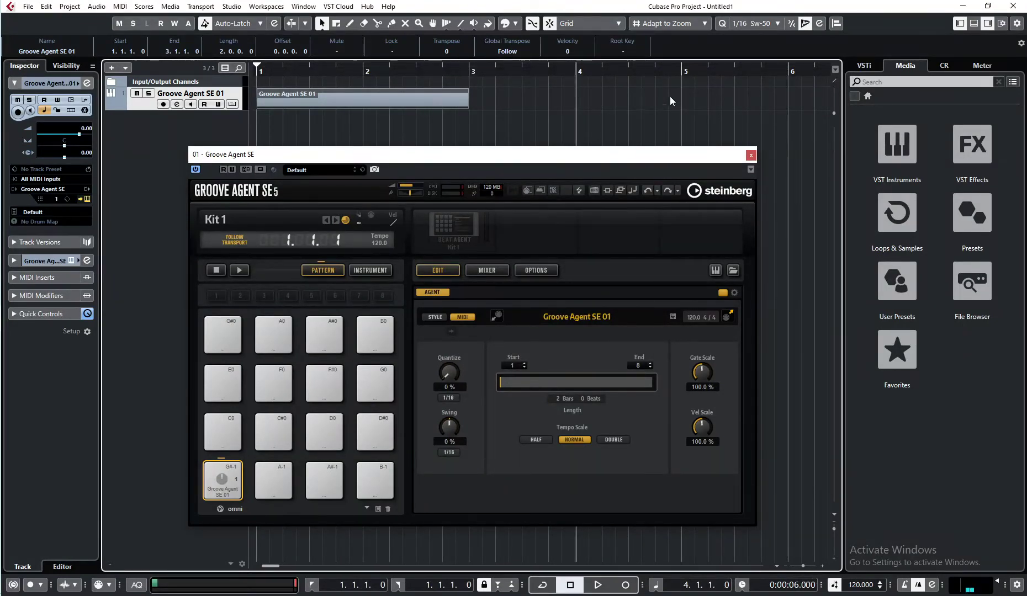
pyautogui.click(684, 72)
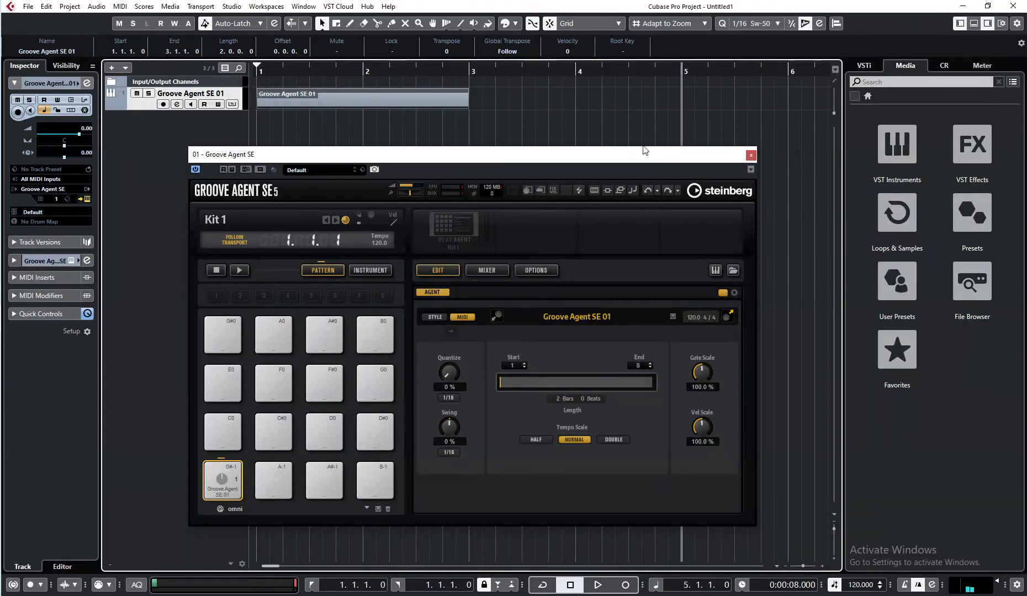
pyautogui.hscroll(5, 386, 119)
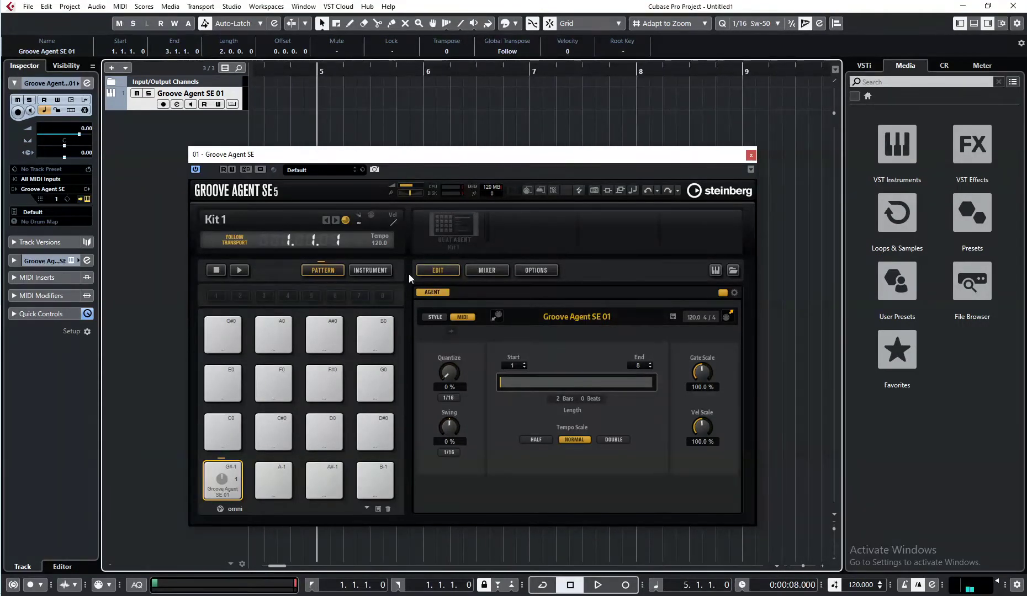
# Load the Cymatics Cobra Flute Loop 3 file from the LOOPS folder onto instrument pad C1
pyautogui.click(368, 270)
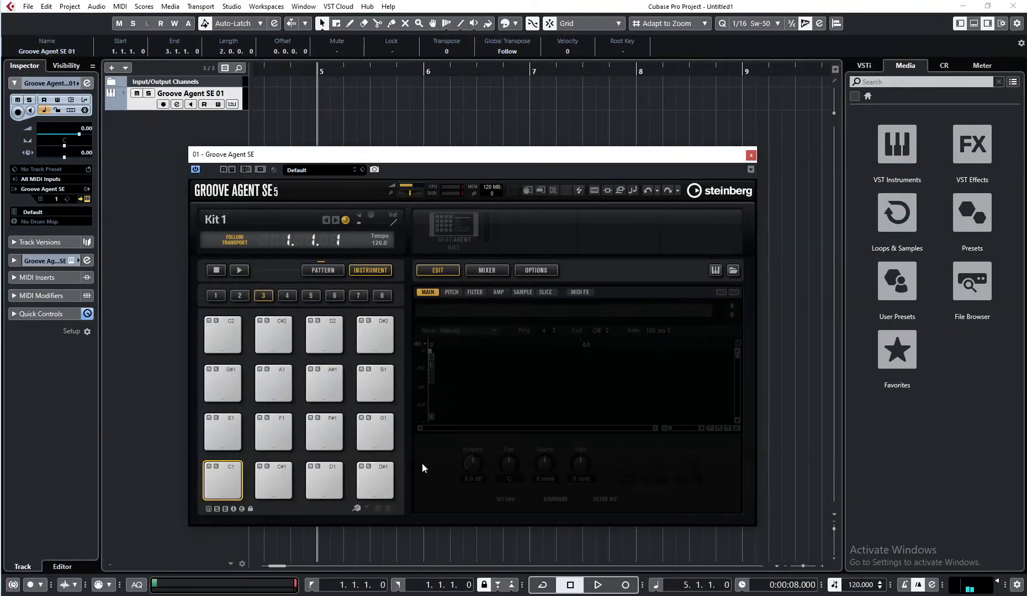
pyautogui.click(2, 300)
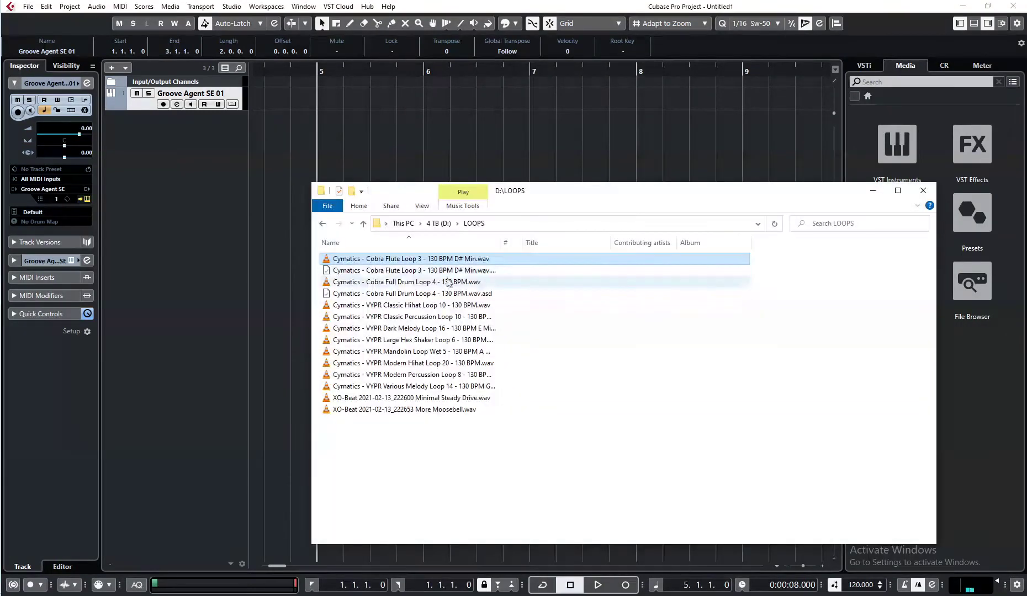
pyautogui.moveTo(448, 283); pyautogui.dragTo(227, 481)
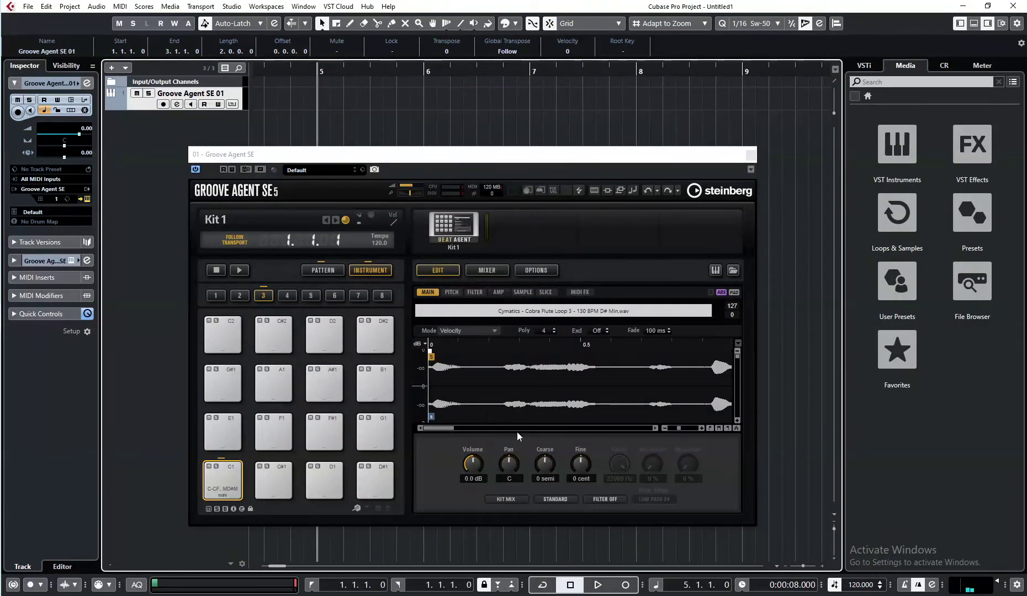
pyautogui.moveTo(678, 428); pyautogui.dragTo(671, 427)
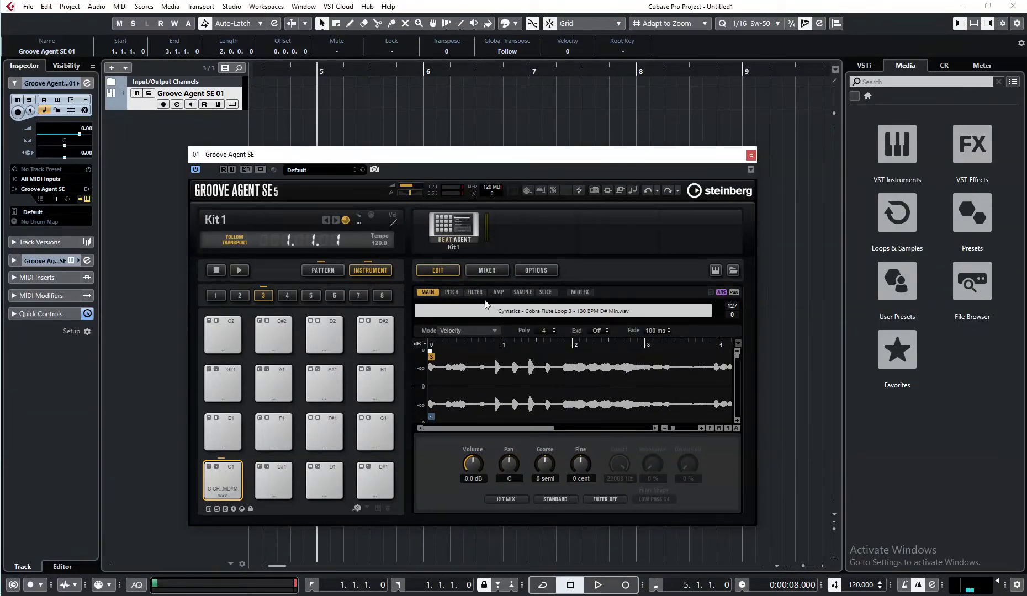
# Set the flute loop sample's AudioWarp mode to Solo and its Sync to Tempo
pyautogui.click(522, 293)
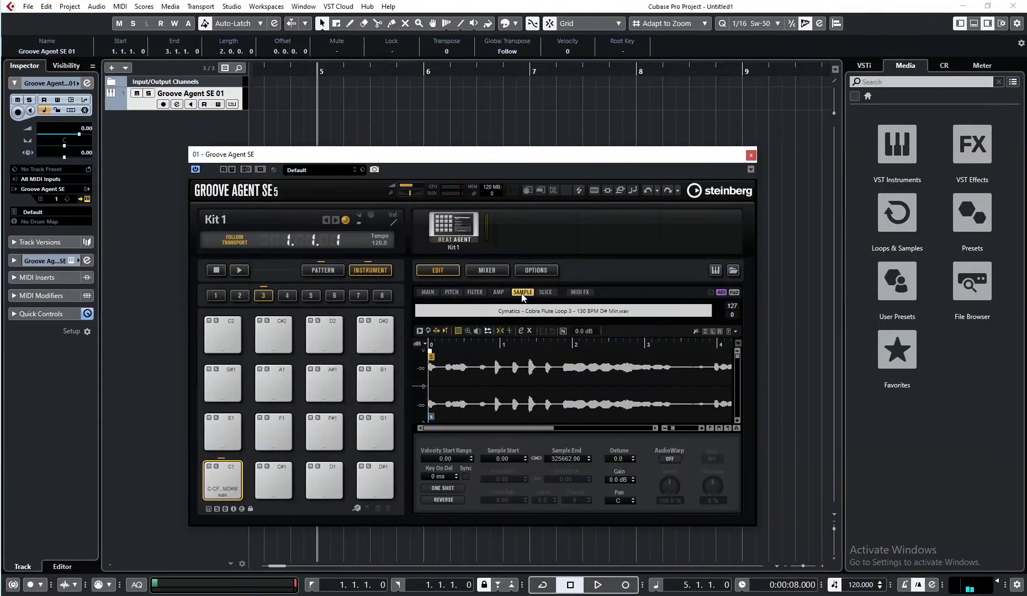
pyautogui.click(669, 458)
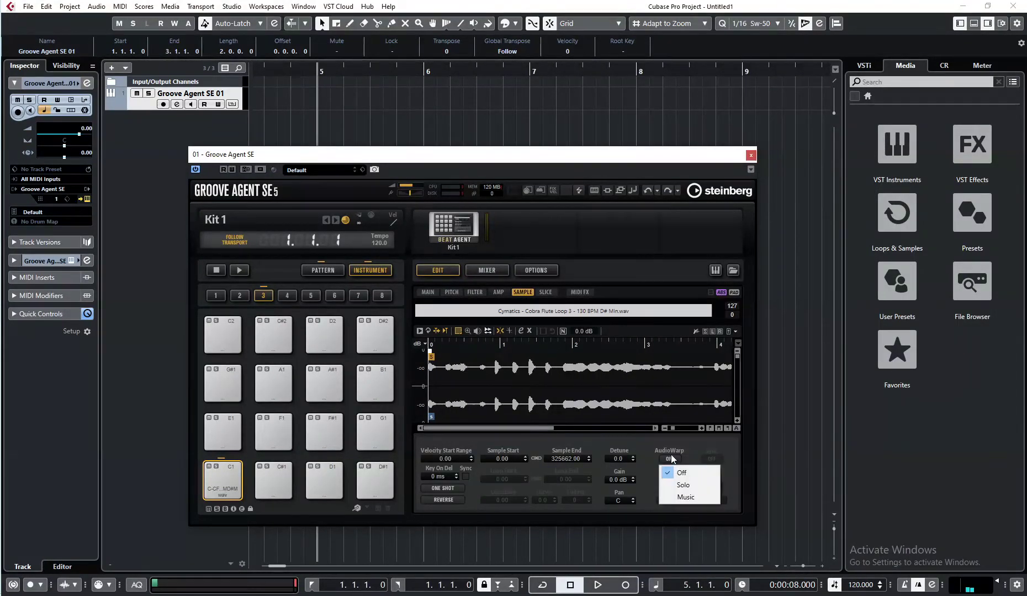
pyautogui.click(691, 486)
pyautogui.click(712, 458)
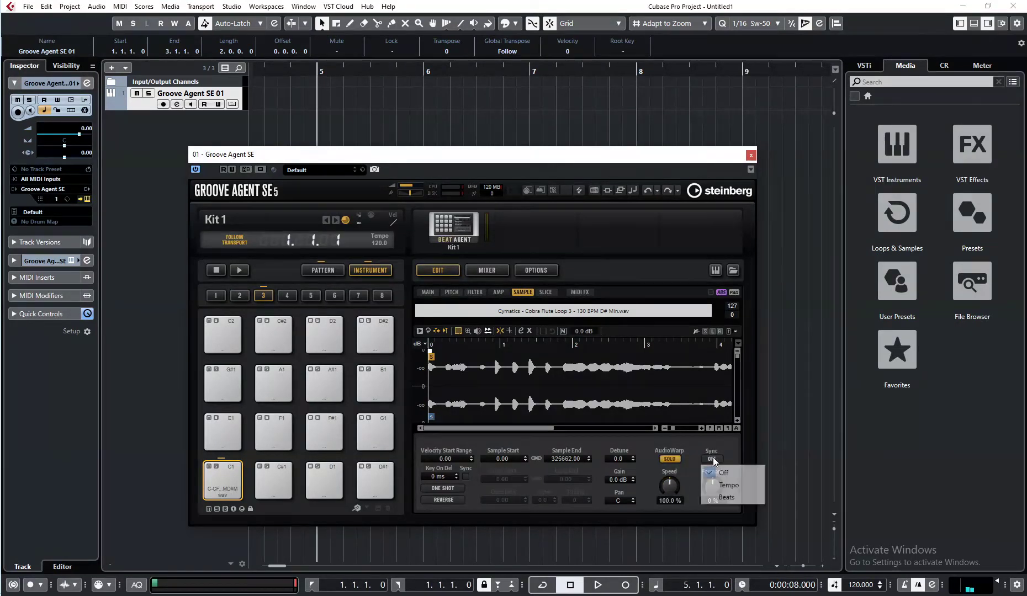
pyautogui.click(741, 486)
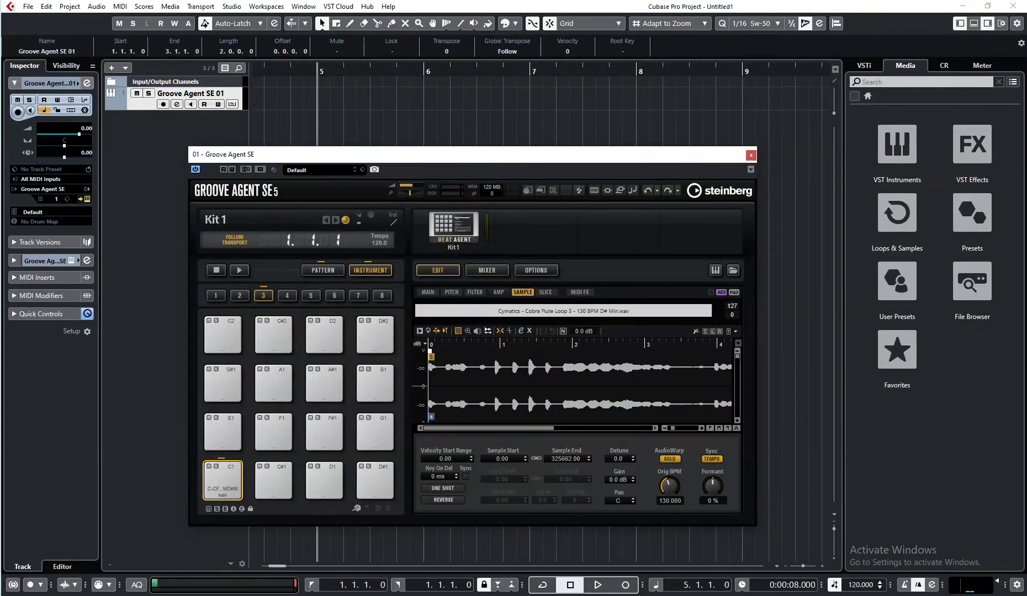
# Start playback from bar 5 and load the Cymatics Cobra Full Drum Loop 4 file onto instrument pad C#1
pyautogui.press('space')
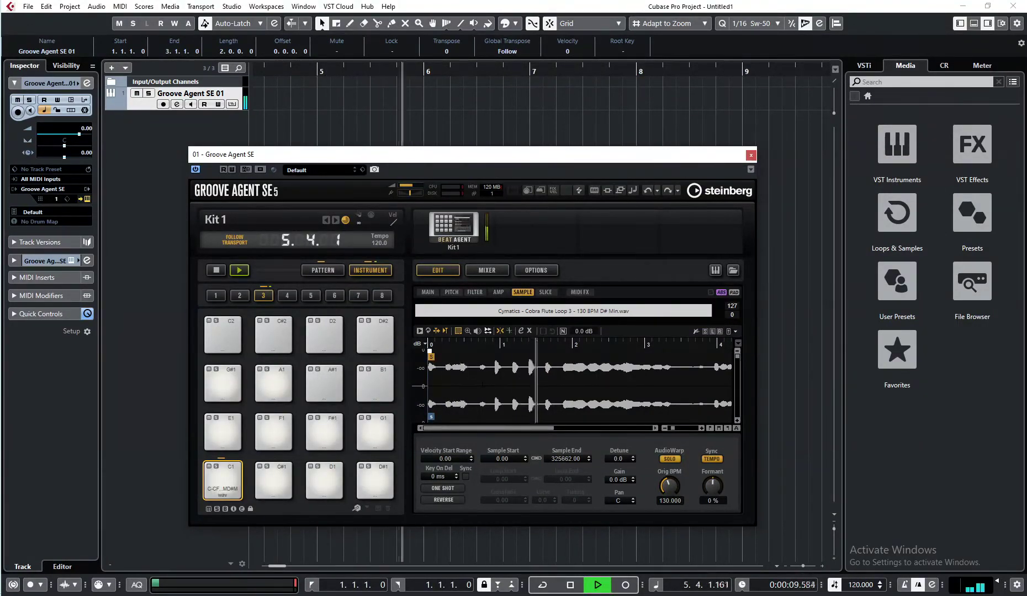
pyautogui.hotkey('alt', 'Tab')
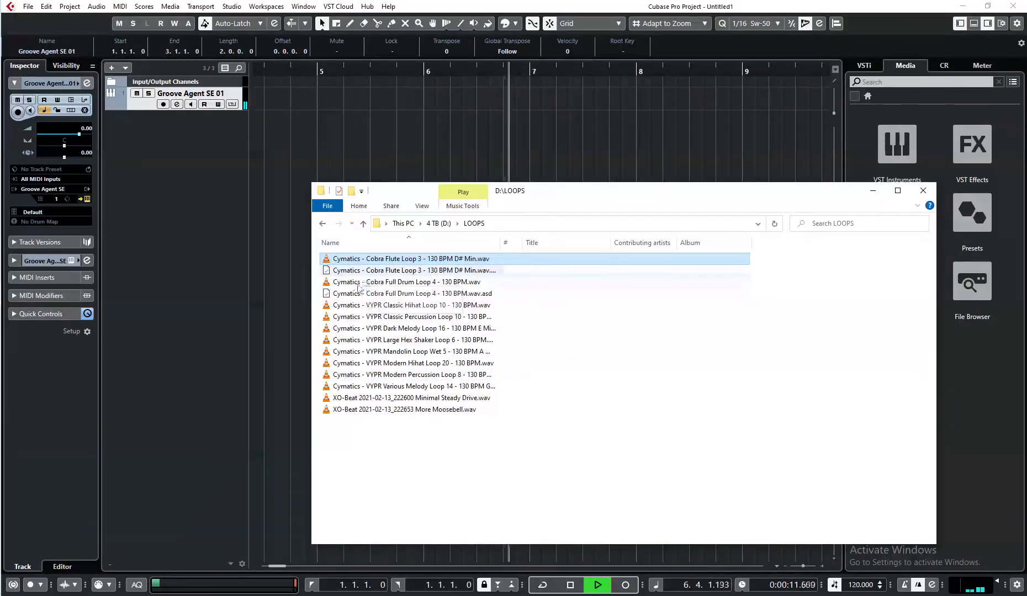
pyautogui.moveTo(376, 283); pyautogui.dragTo(278, 480)
pyautogui.hotkey('alt', 'Tab')
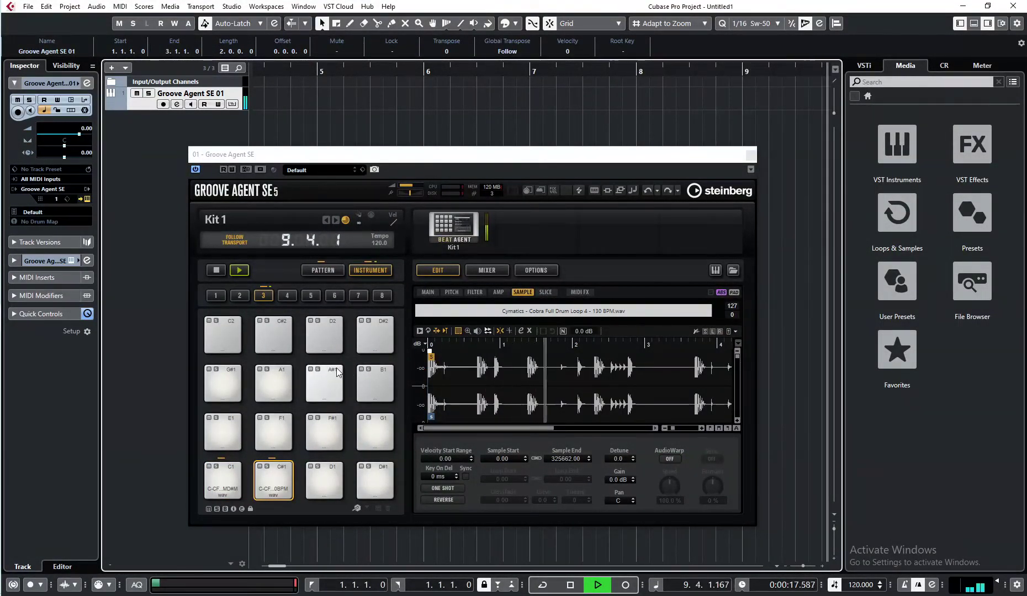
# Set the drum loop's AudioWarp mode to Solo and its Sync to Tempo during playback, and stop the transport
pyautogui.click(668, 458)
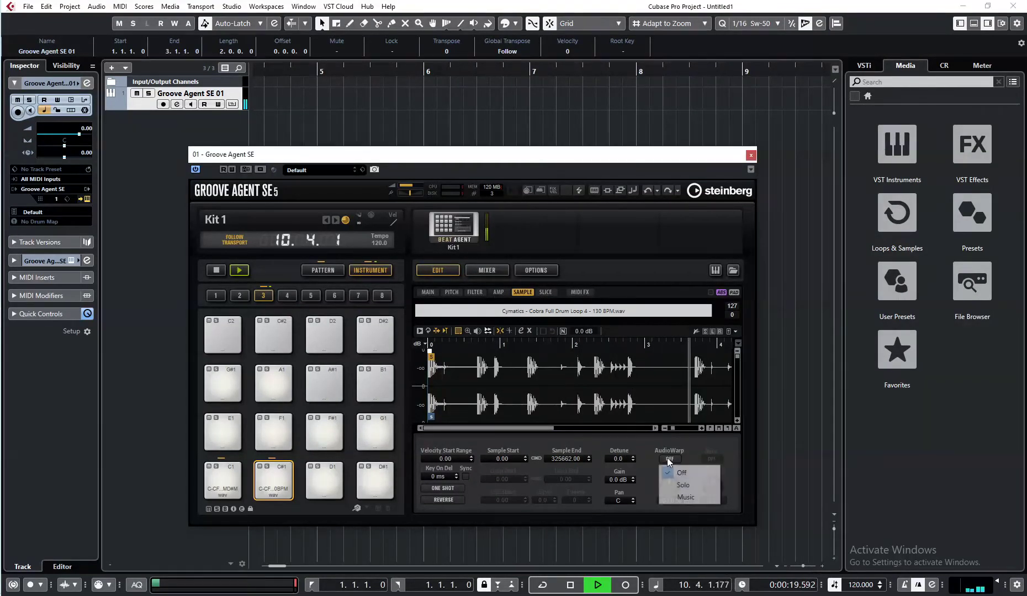
pyautogui.click(681, 486)
pyautogui.click(714, 460)
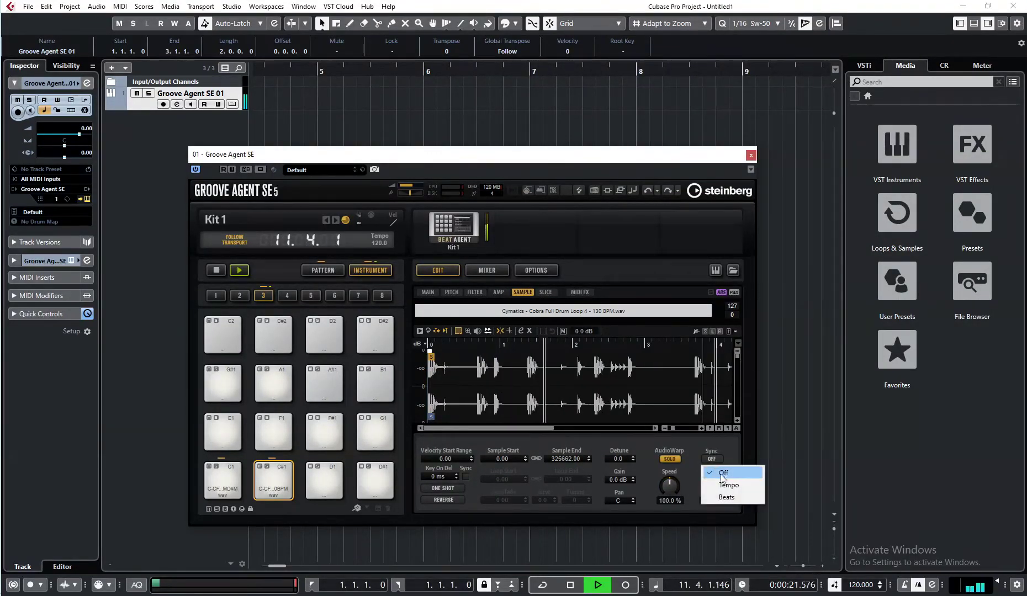
pyautogui.click(718, 481)
pyautogui.press('space')
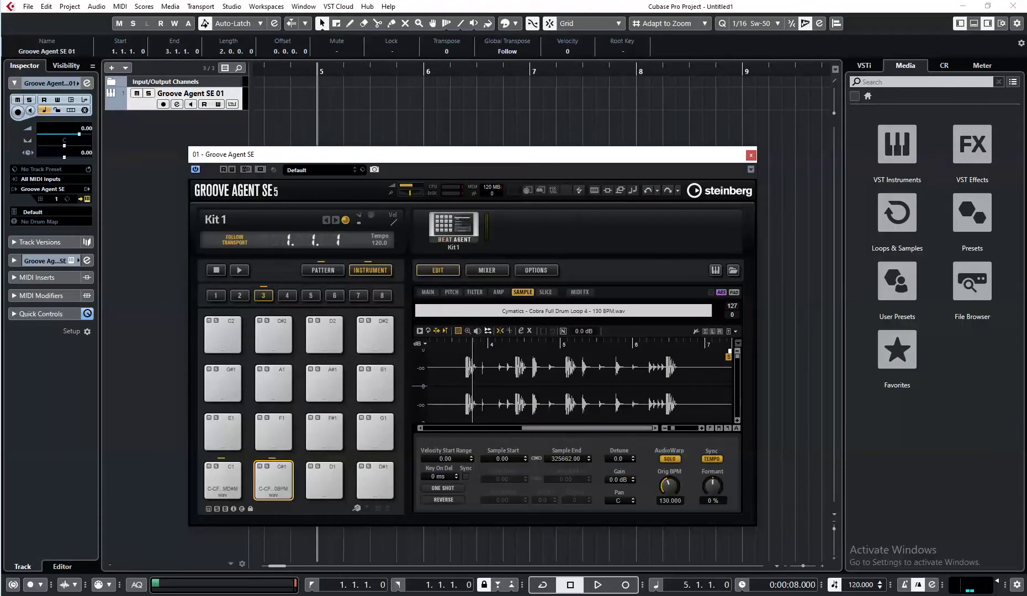
# Set the loop playback mode to Until Release for the drum loop on pad C#1 and the flute loop on pad C1
pyautogui.click(456, 489)
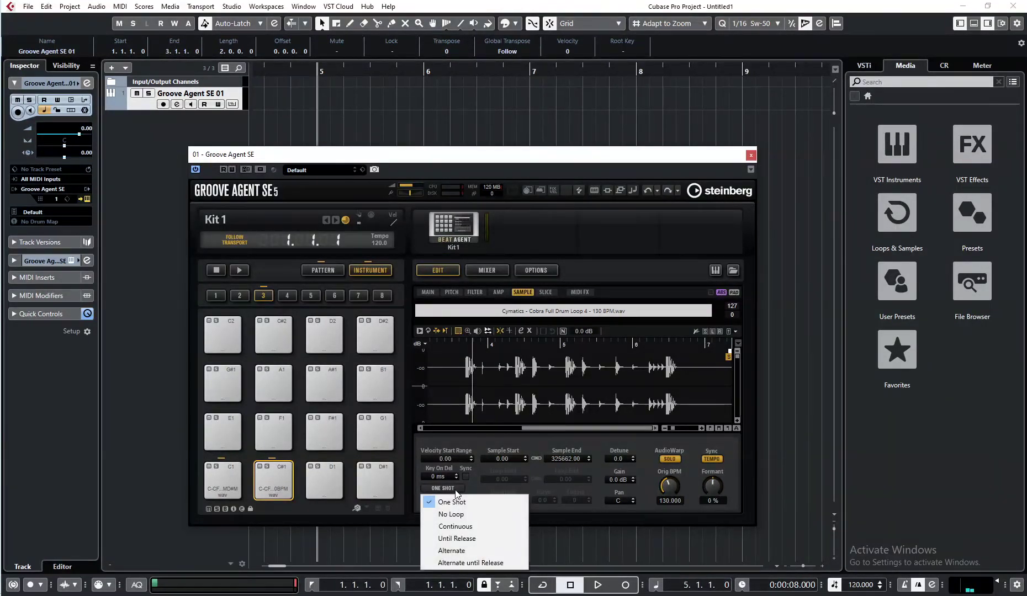
pyautogui.click(461, 539)
pyautogui.click(224, 482)
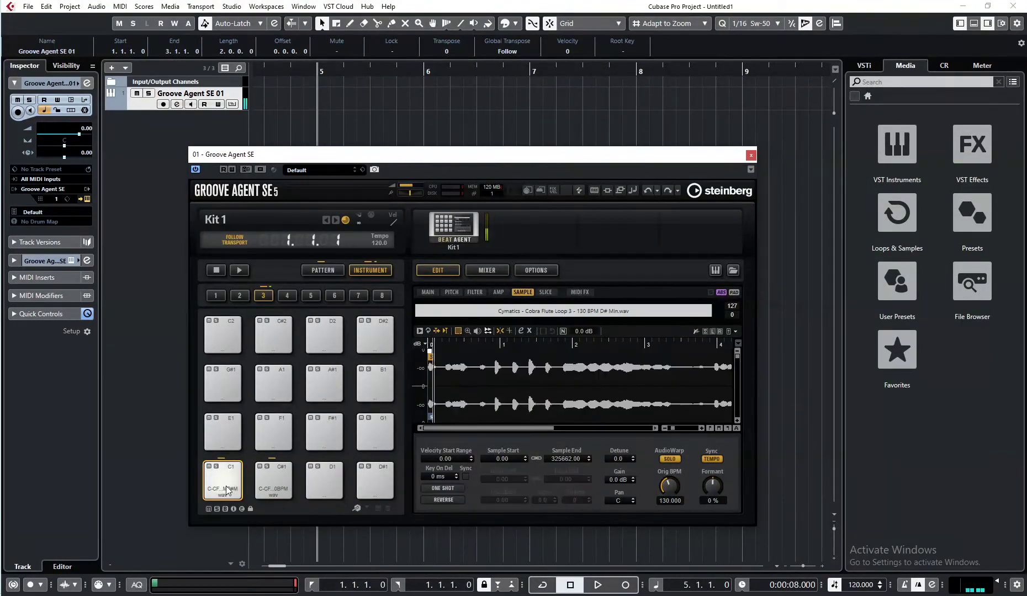
pyautogui.click(441, 489)
pyautogui.click(456, 539)
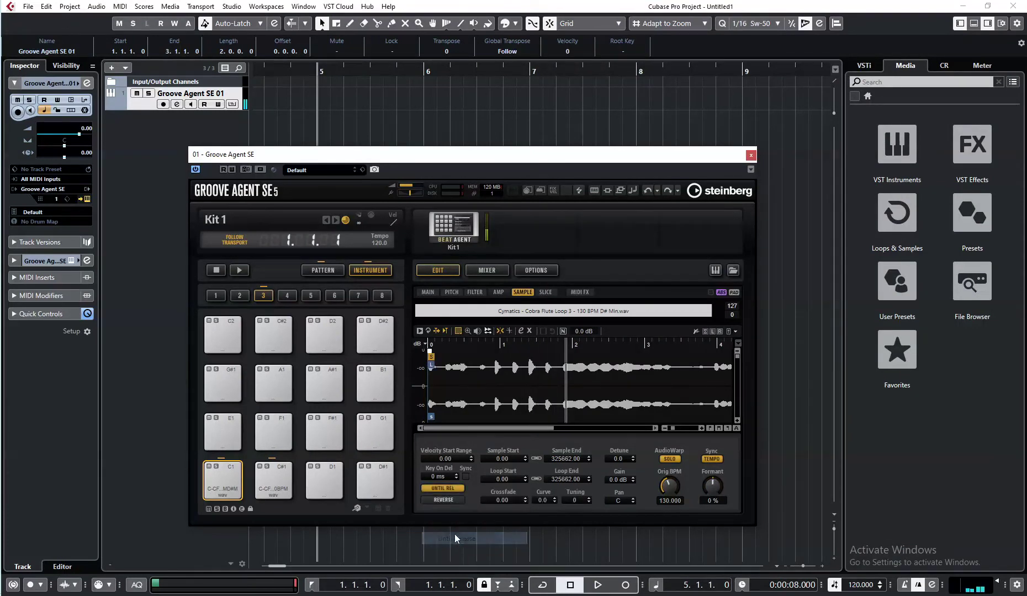
# Audition the flute loop on pad C1 and the drum loop on pad C#1, and start and stop the transport
pyautogui.click(234, 488)
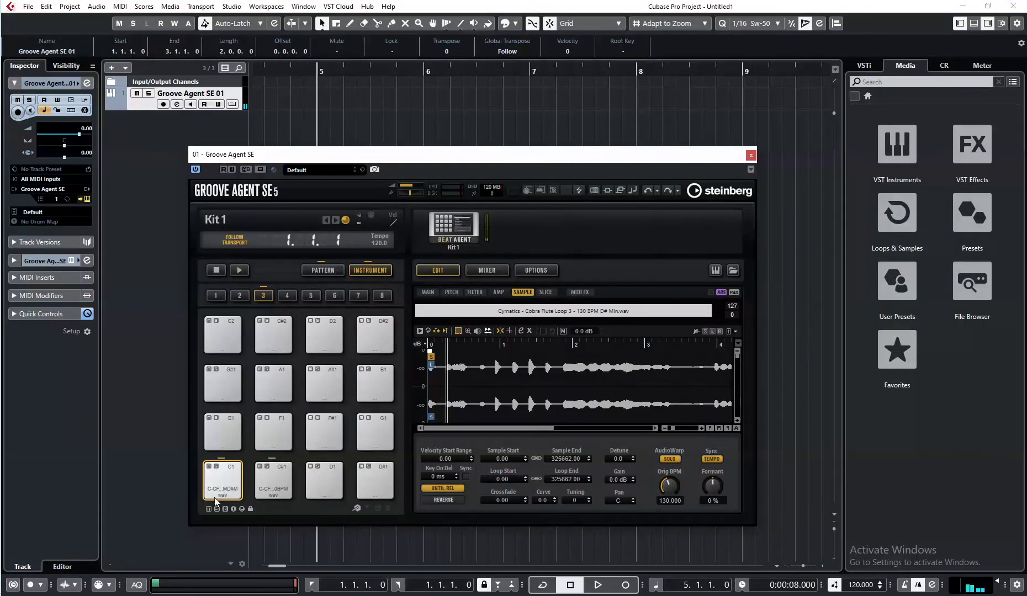
pyautogui.click(268, 496)
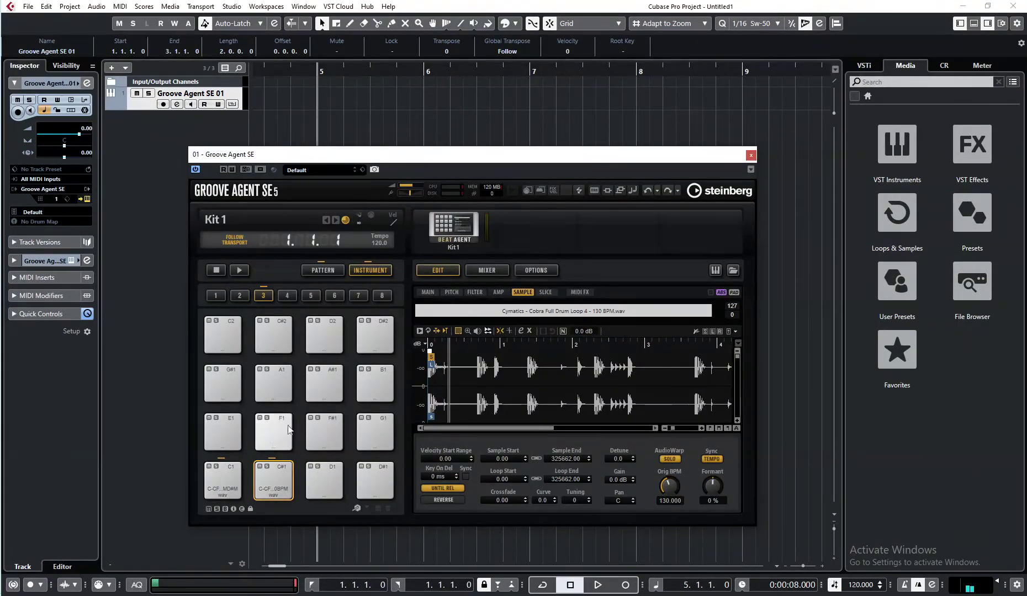
pyautogui.press('space')
pyautogui.press('space')
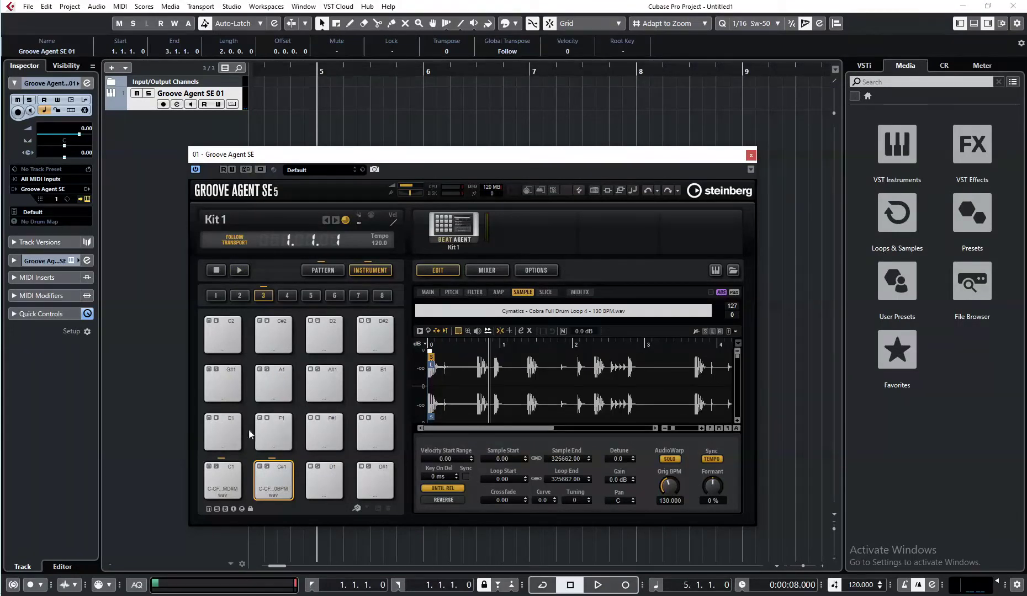
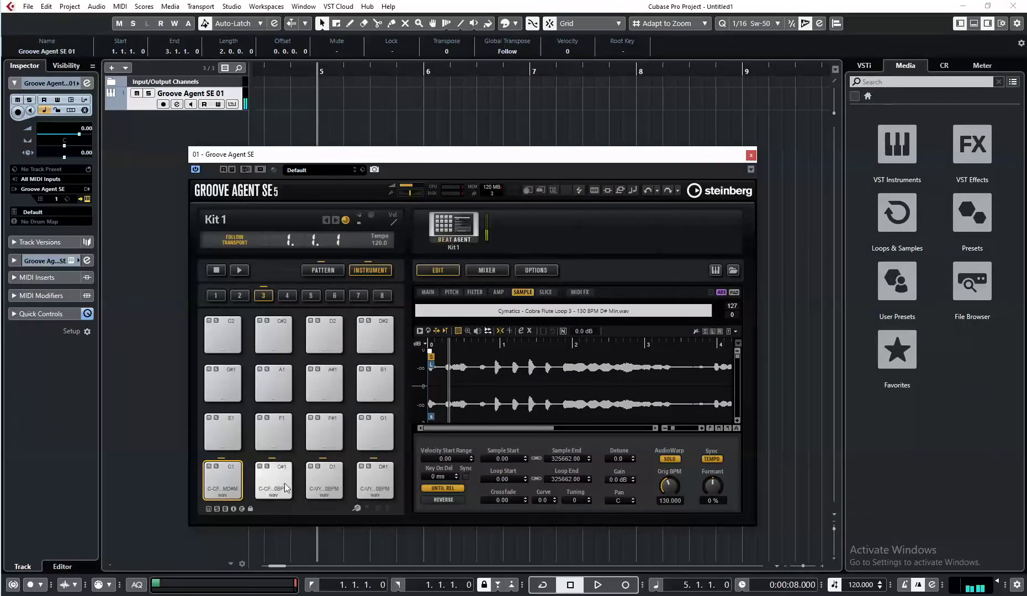
# Set the loop playback mode to Until Release for the hihat loop on pad D1 and the percussion loop on pad D#1
pyautogui.click(324, 480)
pyautogui.click(444, 488)
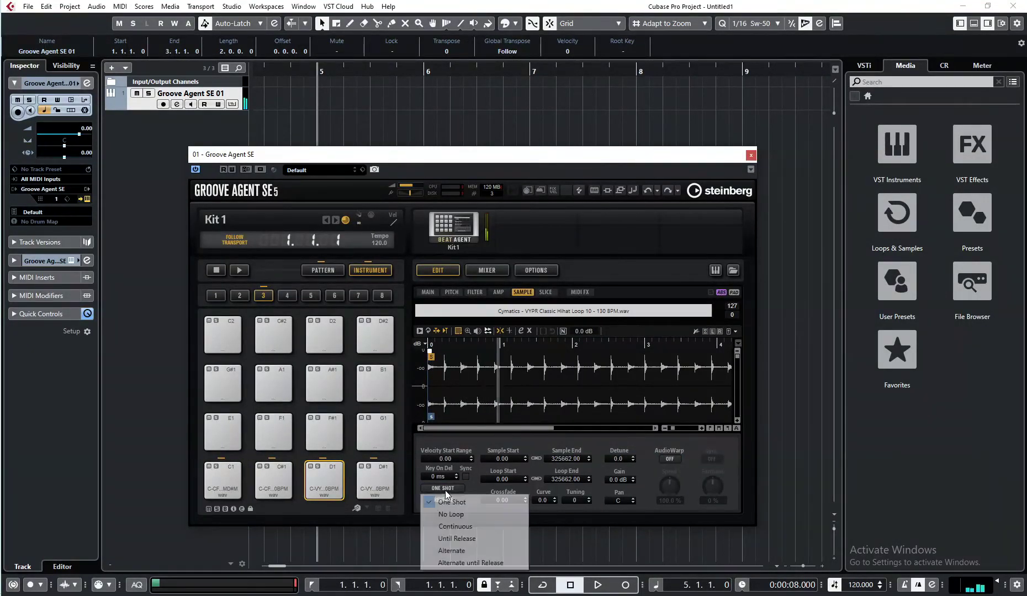
pyautogui.click(375, 481)
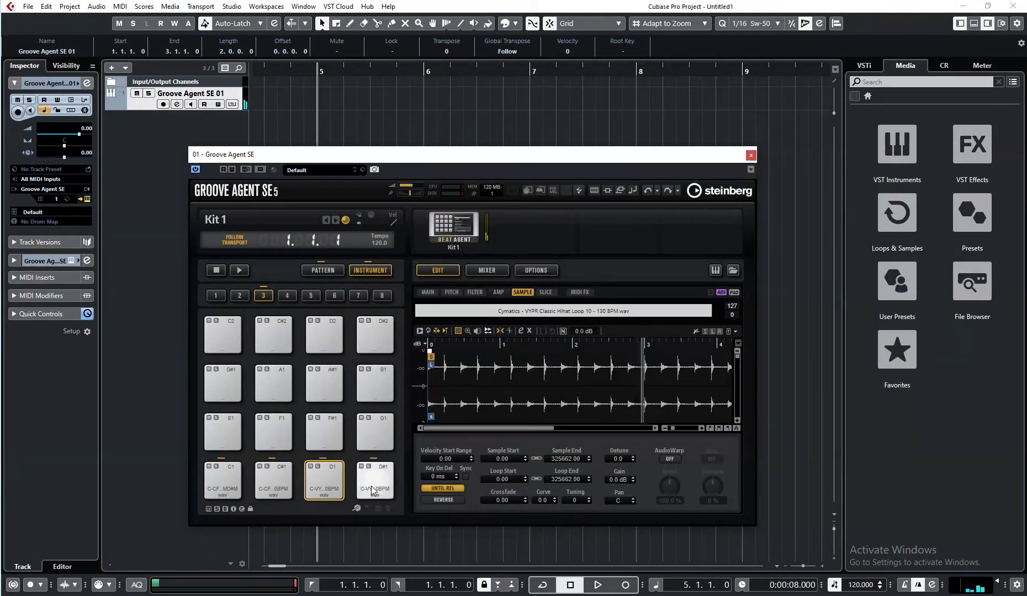
pyautogui.click(457, 489)
pyautogui.click(471, 538)
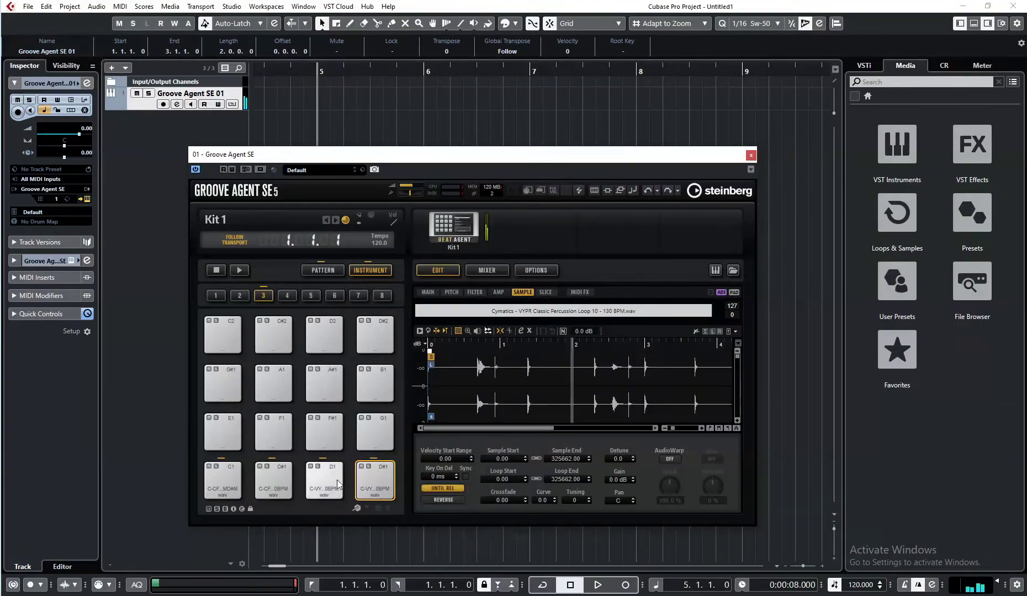
# Set the AudioWarp mode to Solo and Sync to Tempo for the percussion loop on pad D#1
pyautogui.click(670, 459)
pyautogui.click(683, 486)
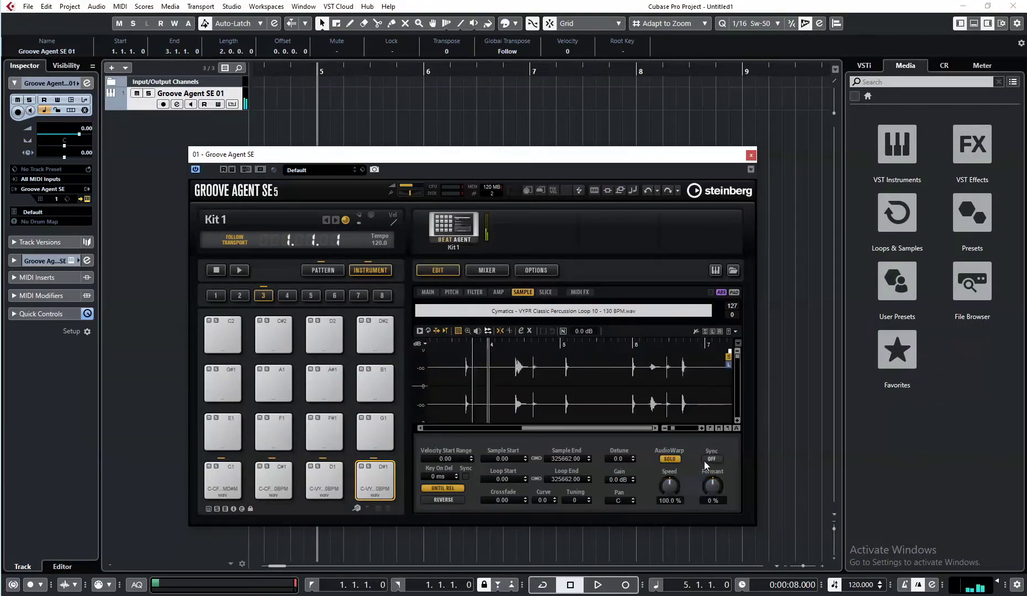
pyautogui.click(712, 459)
pyautogui.click(723, 484)
# Set the AudioWarp mode to Solo and Sync to Tempo for the hihat loop on pad D1
pyautogui.click(328, 480)
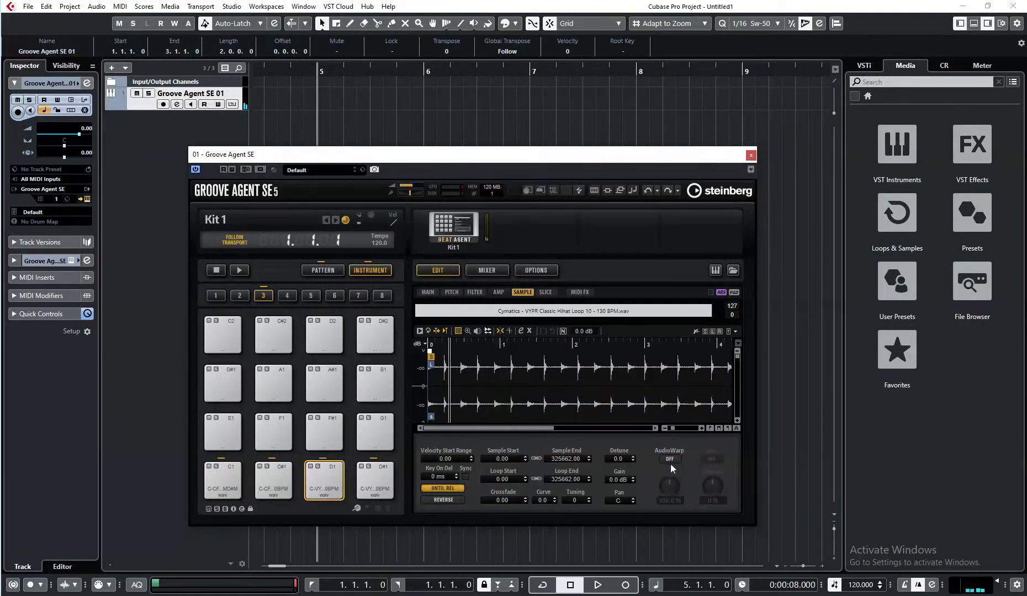
pyautogui.click(670, 459)
pyautogui.click(683, 485)
pyautogui.click(712, 459)
pyautogui.click(725, 486)
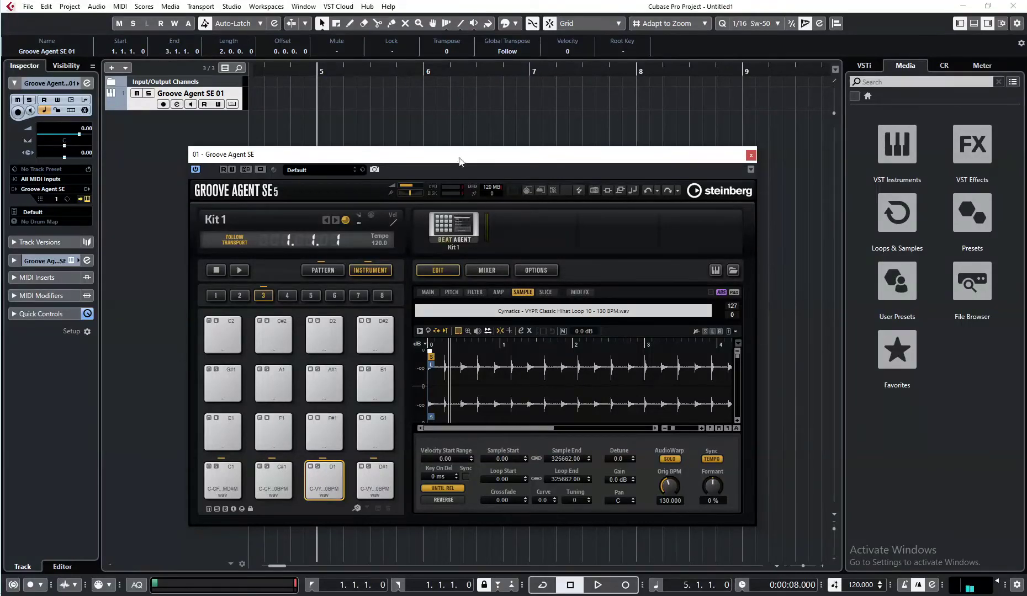
pyautogui.moveTo(485, 159)
pyautogui.mouseDown()
pyautogui.moveTo(516, 157)
pyautogui.moveTo(485, 158)
pyautogui.mouseUp()
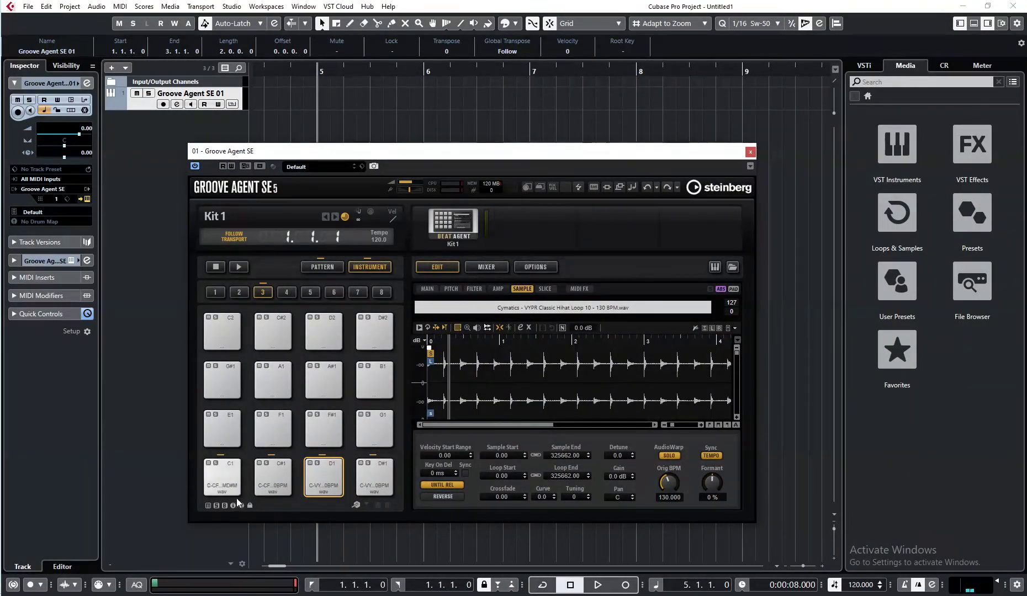
pyautogui.rightClick(231, 483)
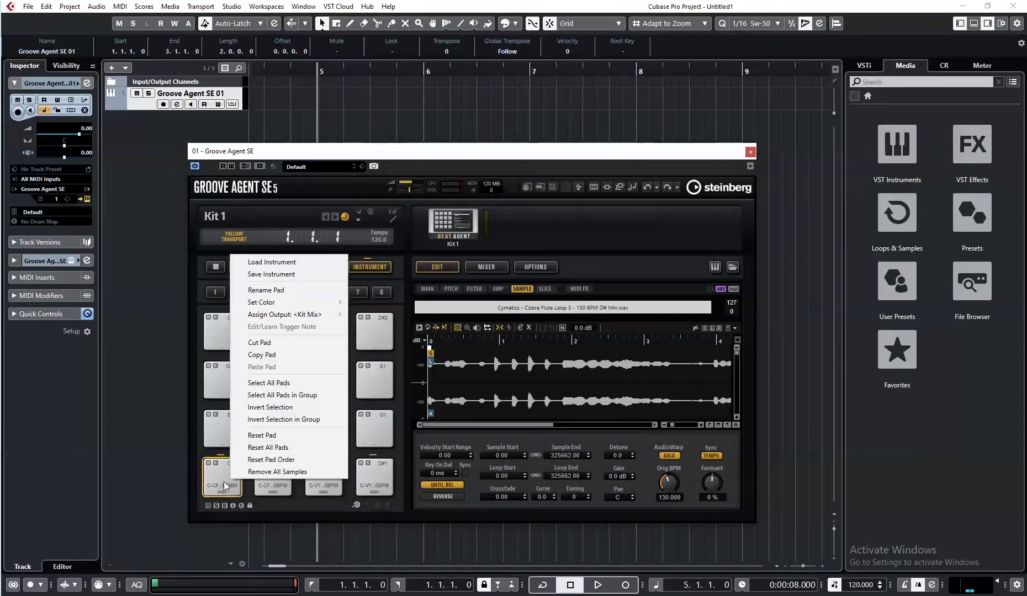
pyautogui.rightClick(268, 487)
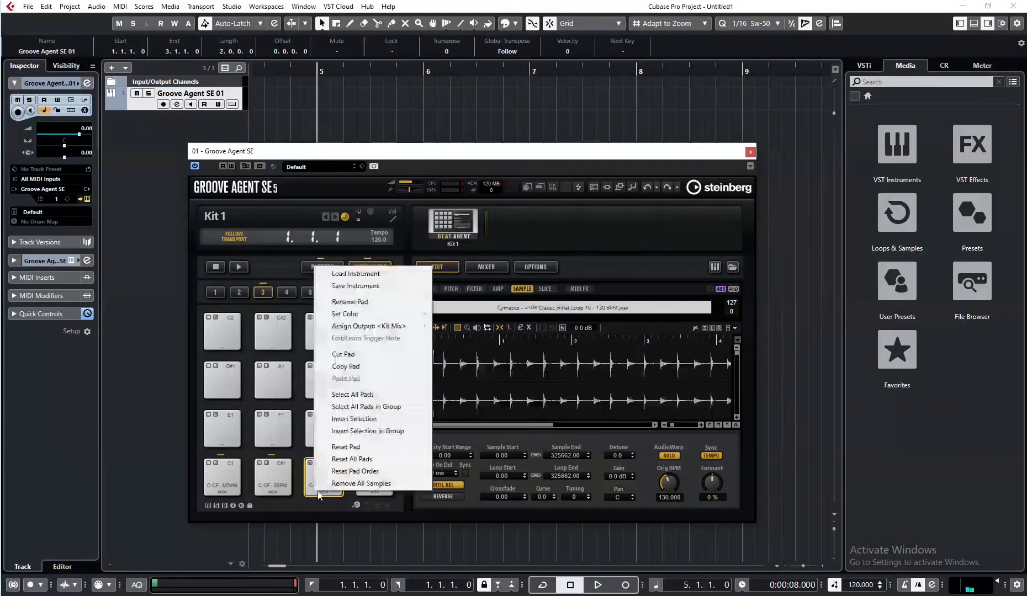
pyautogui.rightClick(267, 478)
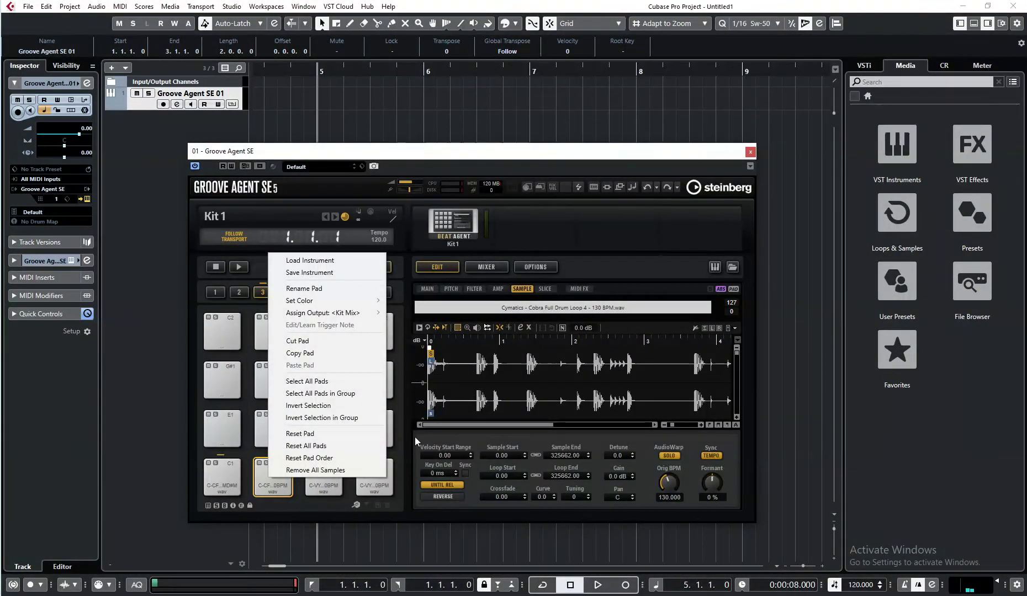
pyautogui.click(570, 435)
pyautogui.rightClick(320, 477)
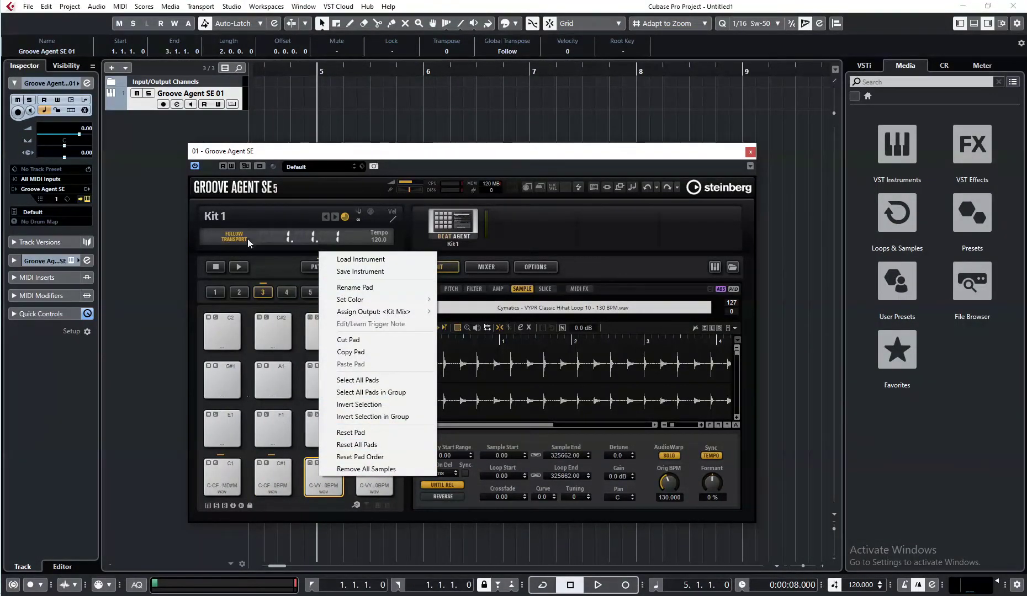
pyautogui.click(349, 157)
# During playback, replace the sample on pad C#1 with Cymatics - VYPR Modern Percussion Loop 8 - 130 BPM.wav, and stop the transport
pyautogui.press('space')
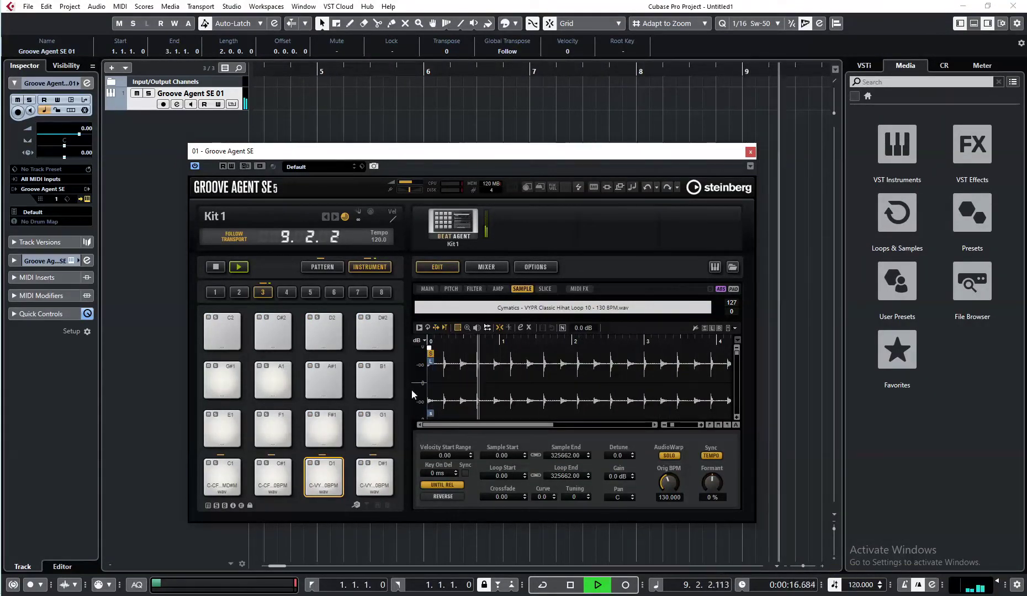
pyautogui.rightClick(274, 481)
pyautogui.rightClick(541, 307)
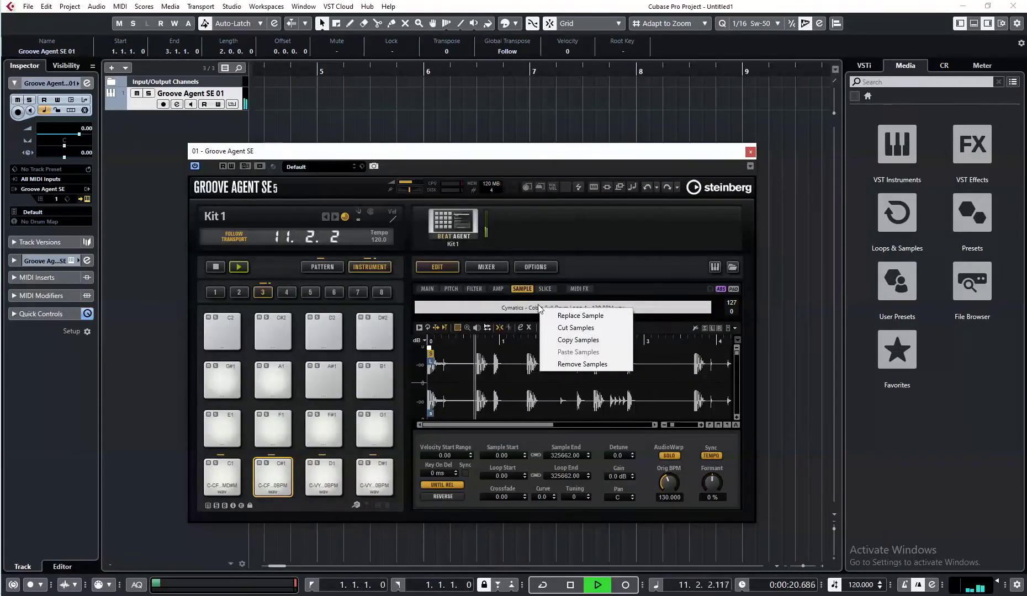
pyautogui.click(577, 315)
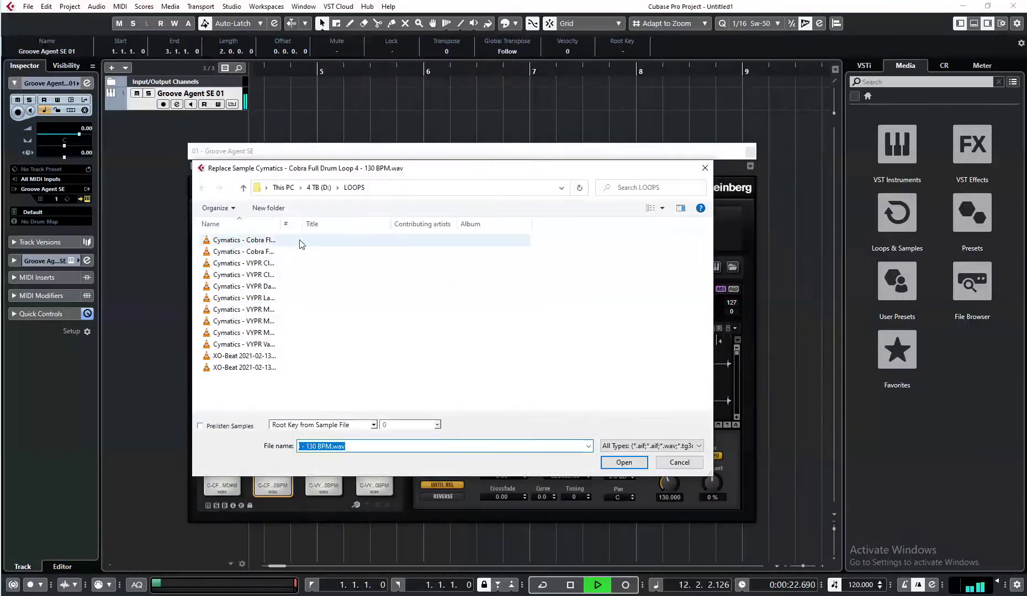
pyautogui.moveTo(304, 224); pyautogui.dragTo(436, 223)
pyautogui.click(278, 332)
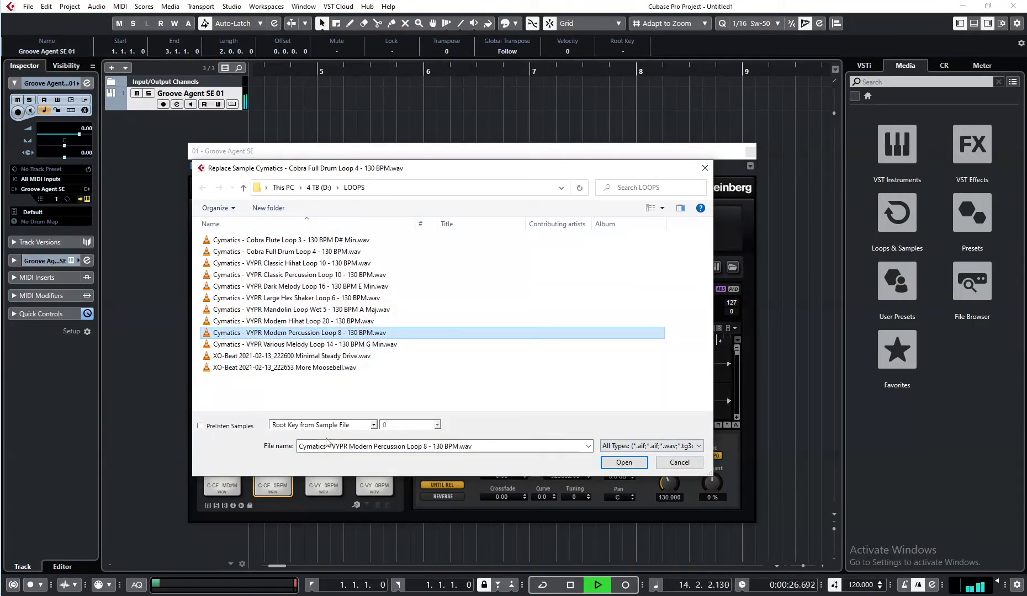
pyautogui.press('Return')
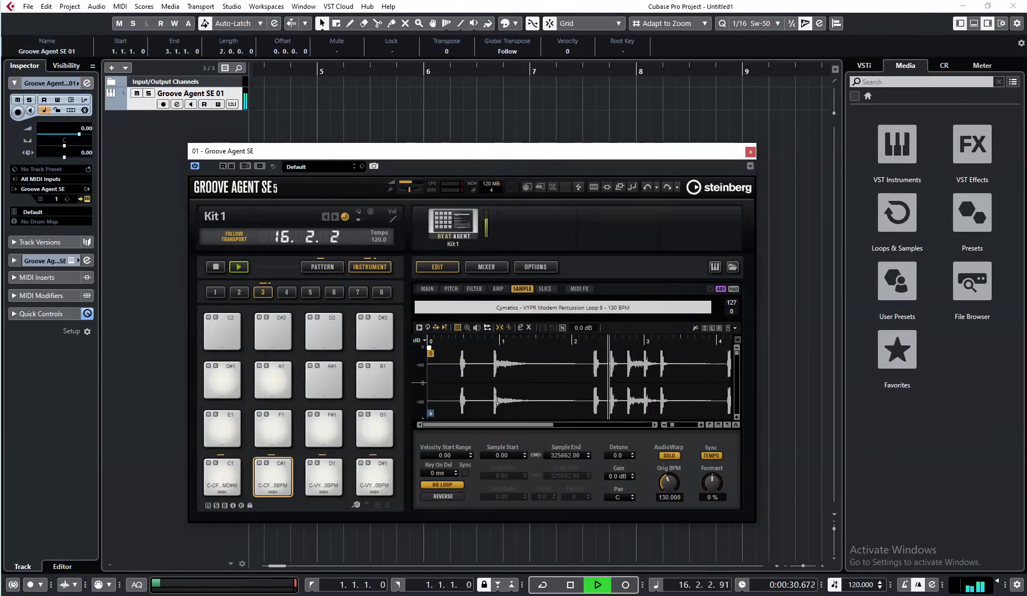
pyautogui.press('space')
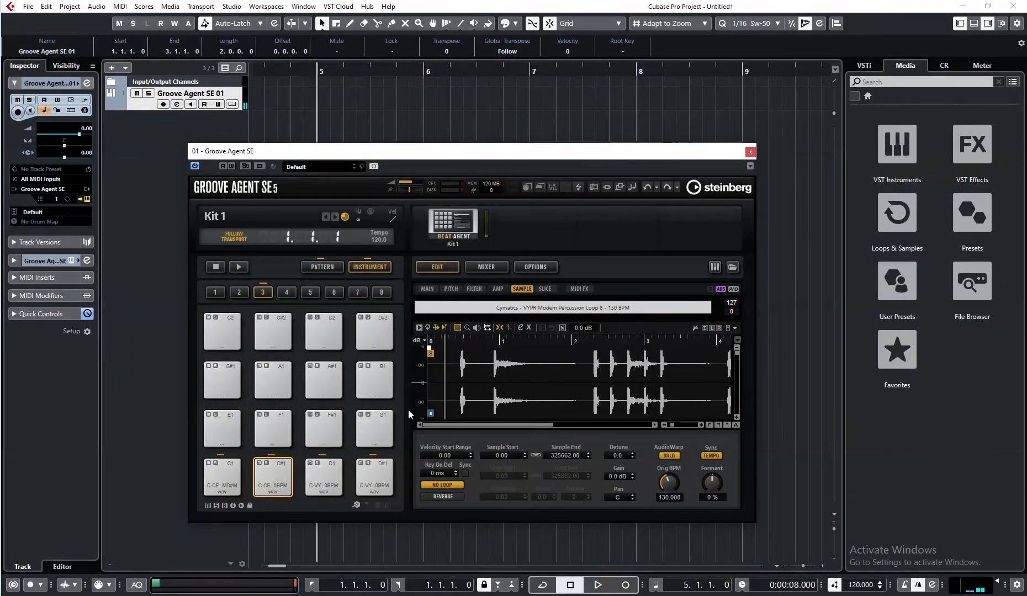
# Load the Cymatics - VYPR Classic Percussion Loop 10 - 130 BPM.wav file onto instrument pad C#1 in place of its current sample
pyautogui.rightClick(554, 310)
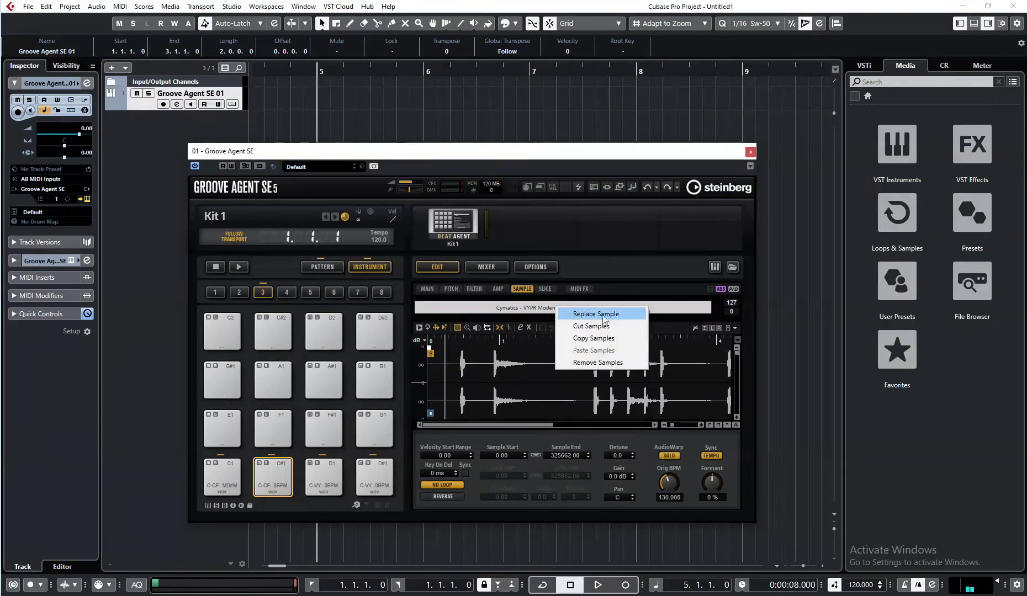
pyautogui.click(547, 206)
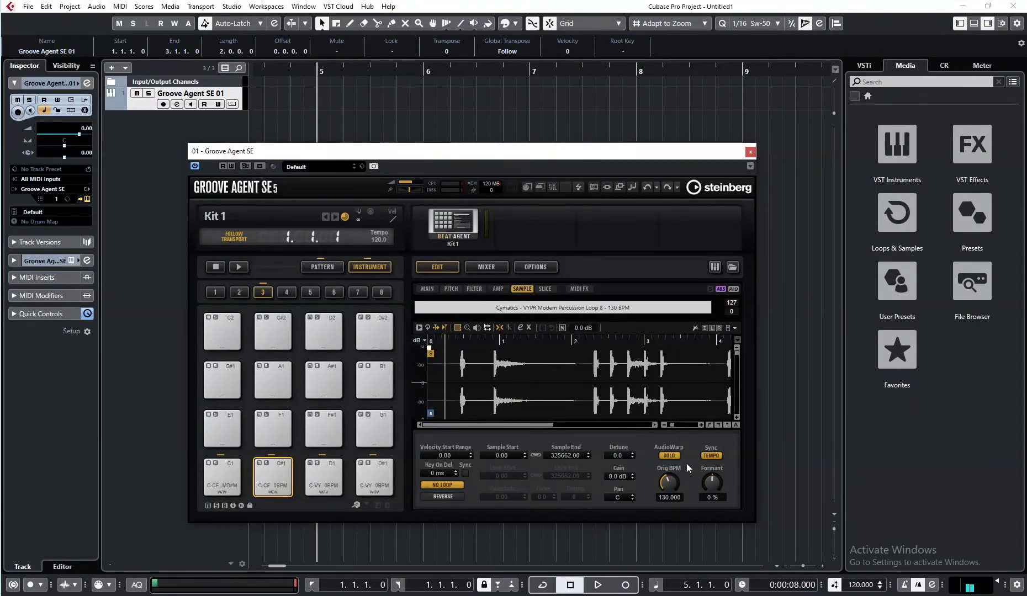
pyautogui.hotkey('alt', 'Tab')
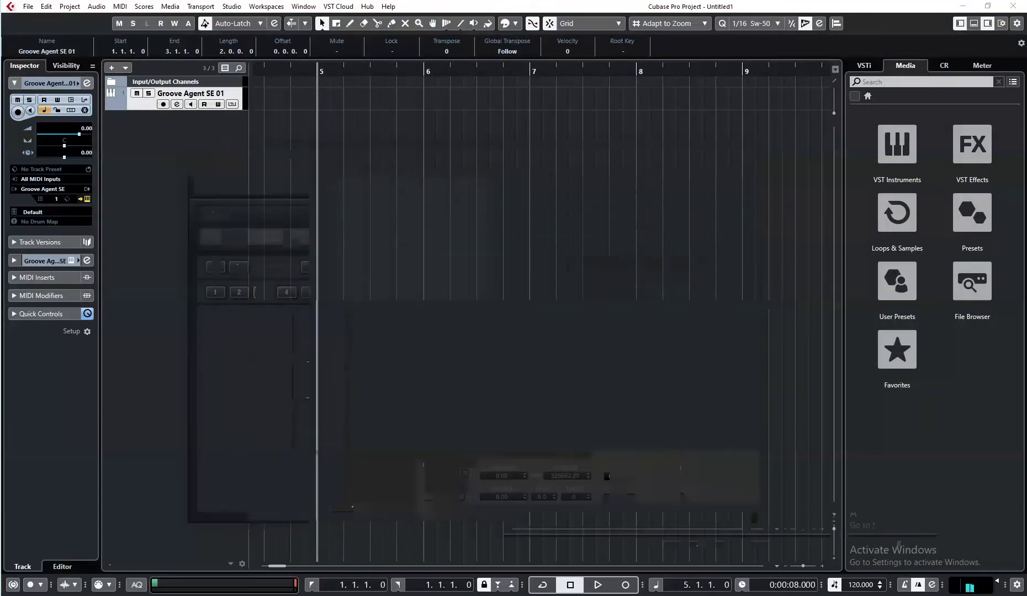
pyautogui.moveTo(401, 318); pyautogui.dragTo(274, 476)
pyautogui.hotkey('alt', 'Tab')
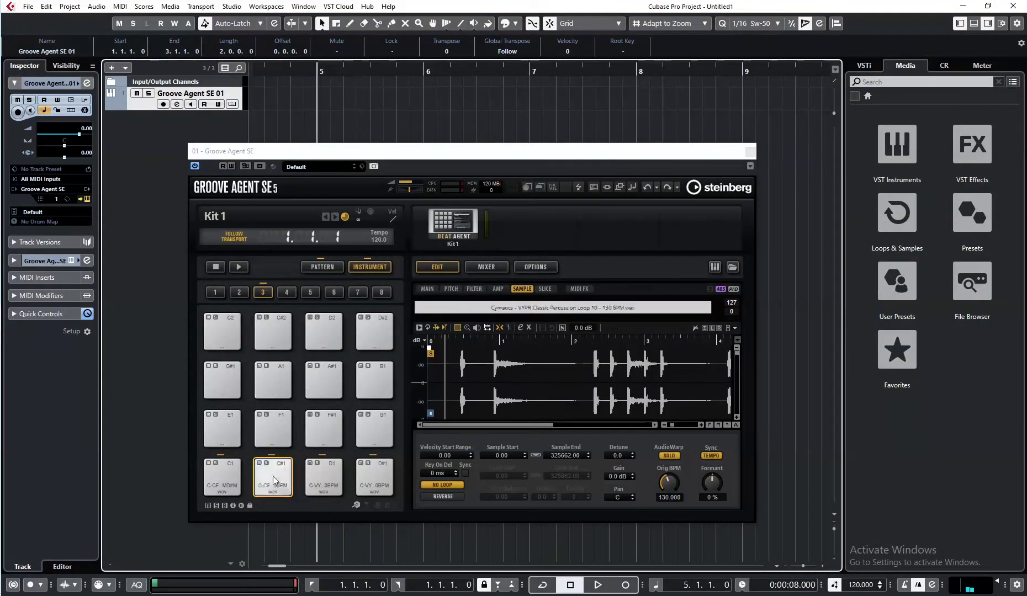
# Set the AudioWarp mode to Solo and Sync to Tempo for the percussion loop on pad C#1
pyautogui.click(664, 456)
pyautogui.click(686, 477)
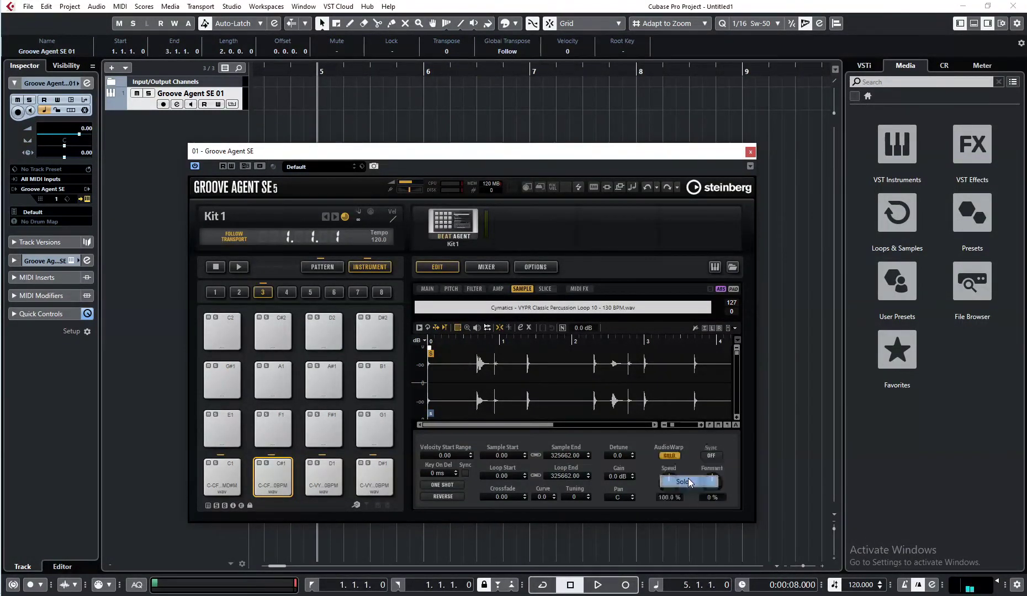
pyautogui.click(711, 455)
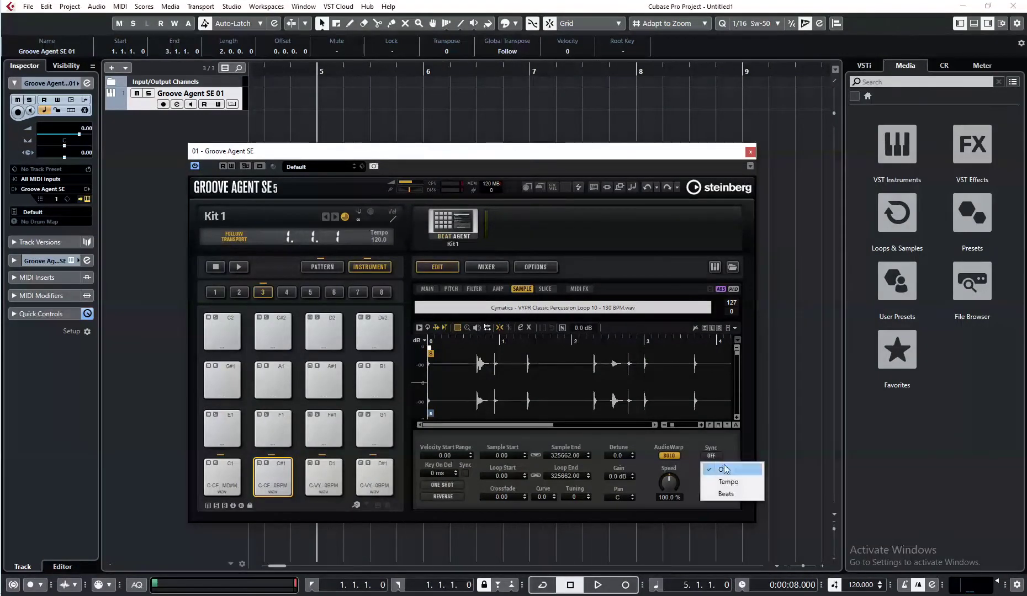
pyautogui.click(735, 480)
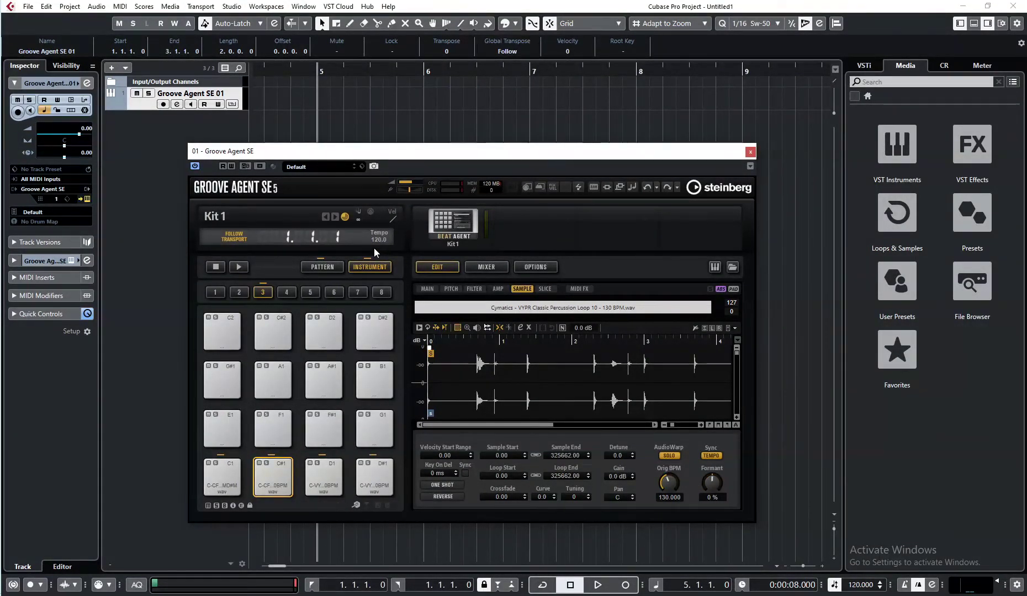
# Move the project cursor to bar 1, check the pattern pads, and return to instrument pad C#1
pyautogui.click(332, 118)
pyautogui.hscroll(-5, 429, 118)
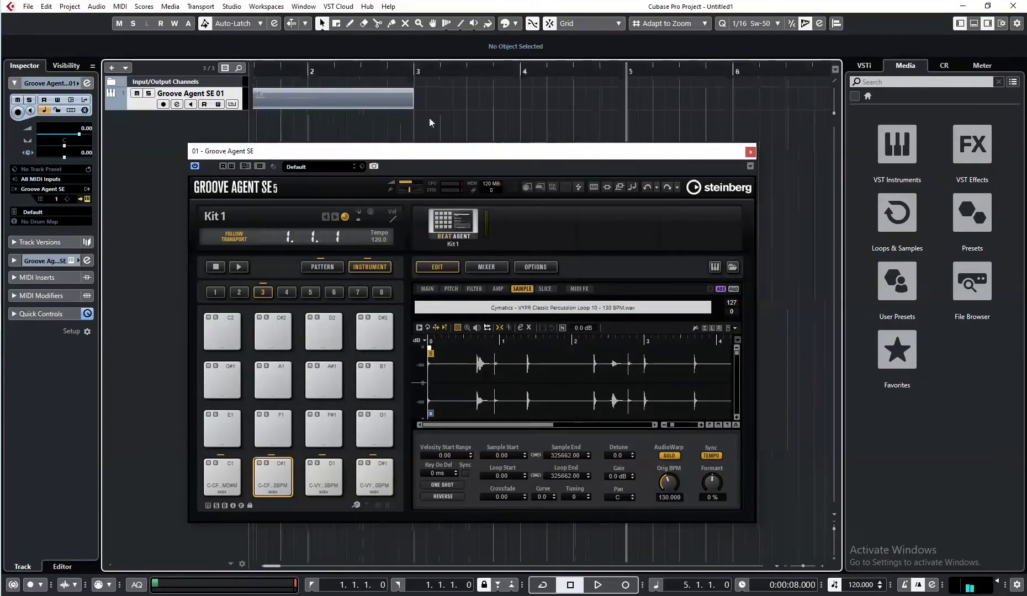
pyautogui.moveTo(329, 71); pyautogui.dragTo(257, 76)
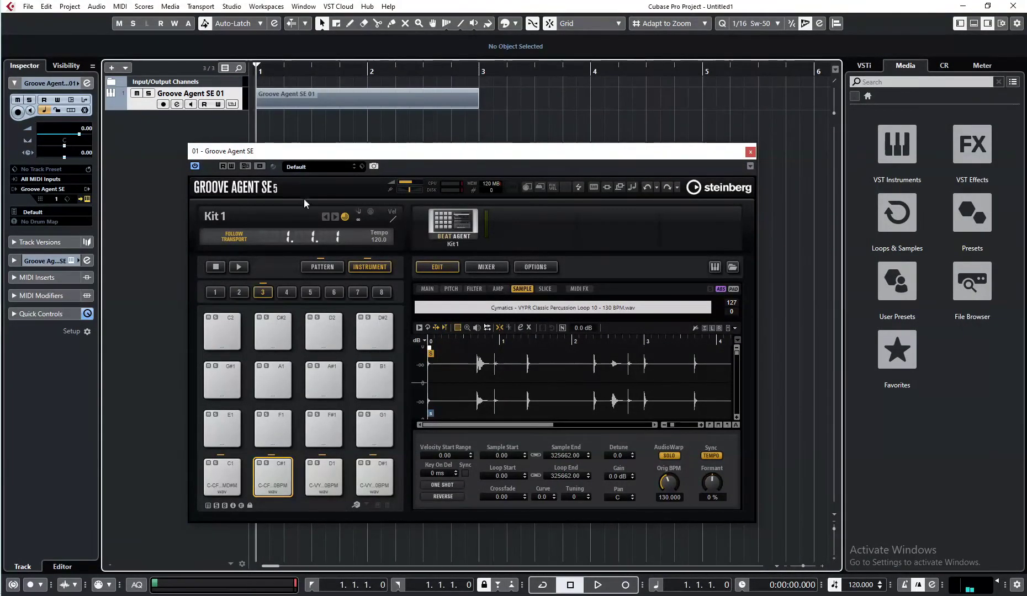
pyautogui.click(324, 269)
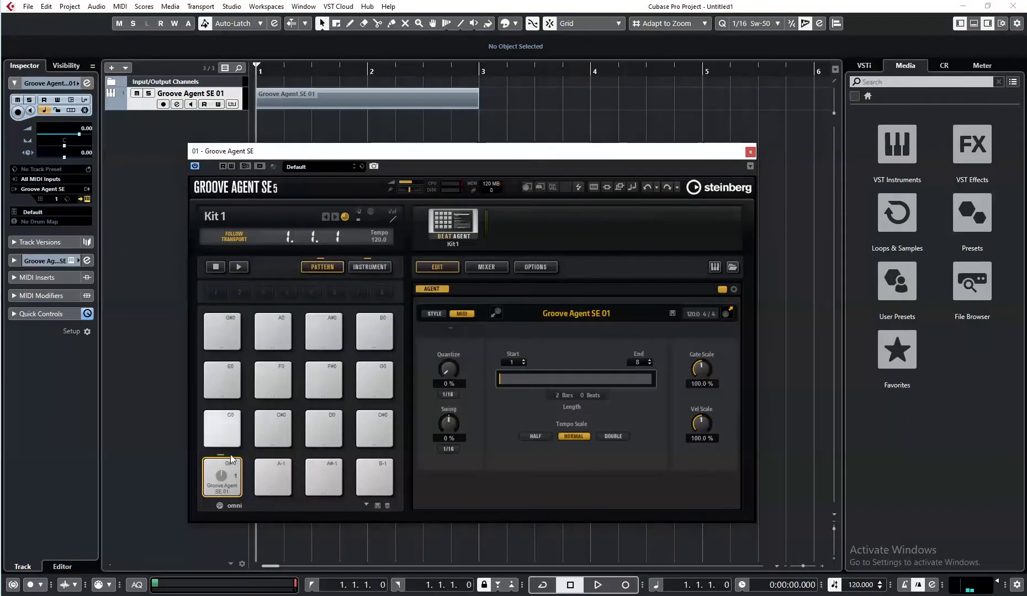
pyautogui.click(370, 266)
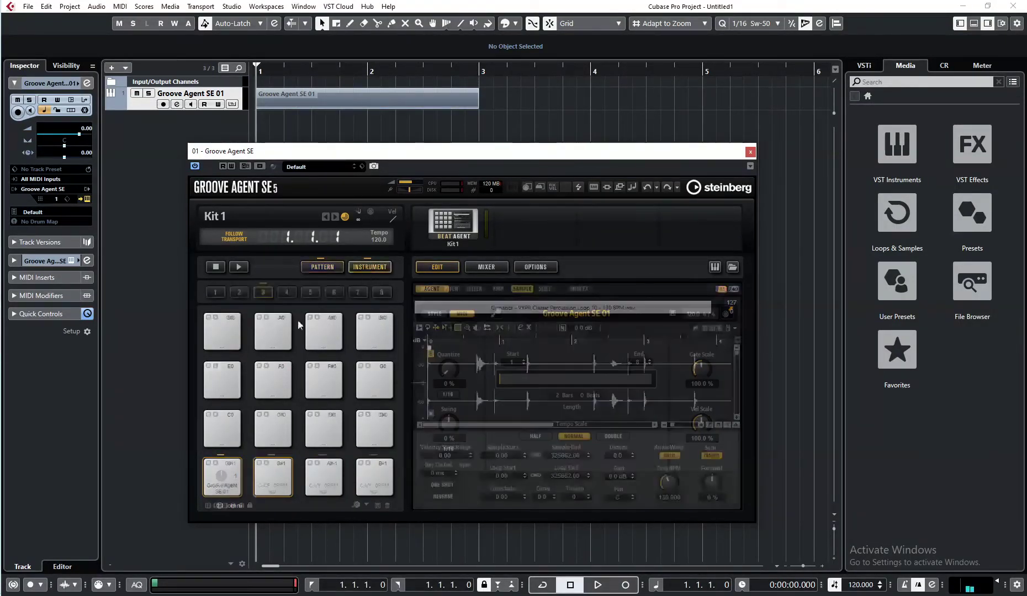
pyautogui.click(255, 482)
# Start playback from bar 4 and replace the sample on pad C#1 with Cymatics - VYPR Various Melody Loop 14 - 130 BPM G Min.wav
pyautogui.click(568, 102)
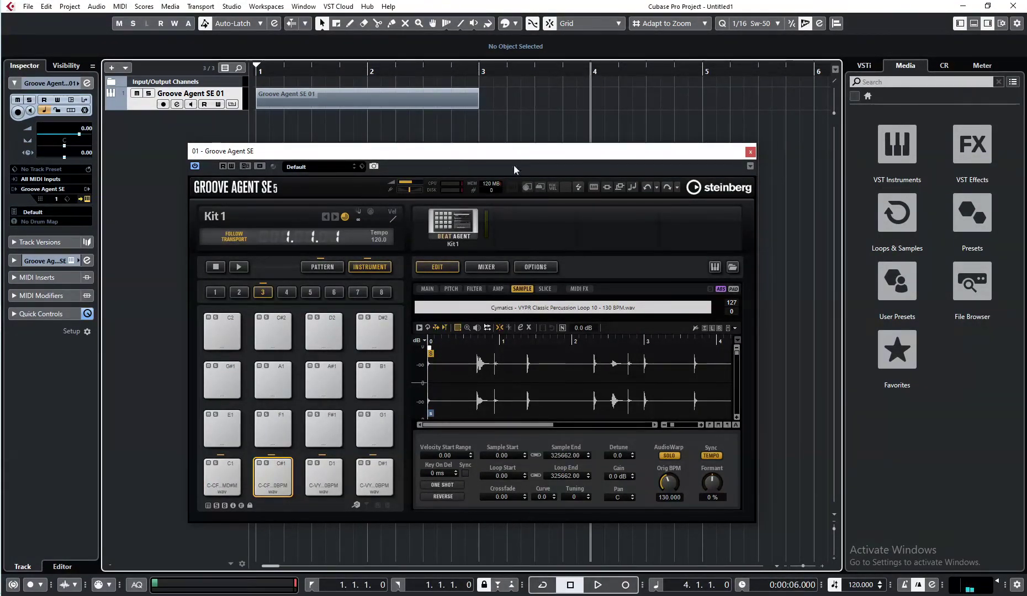
pyautogui.press('space')
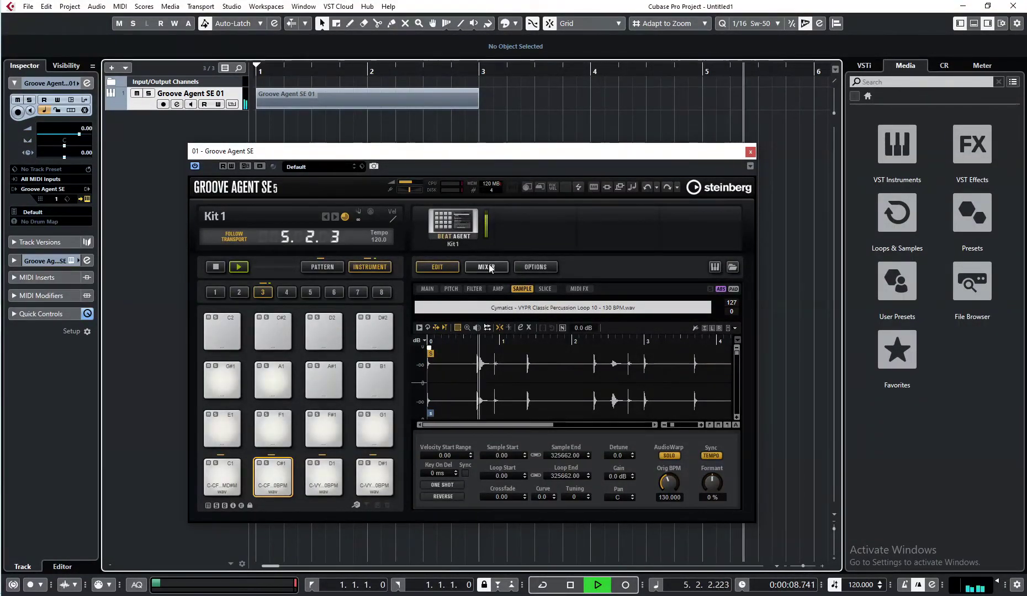
pyautogui.rightClick(549, 308)
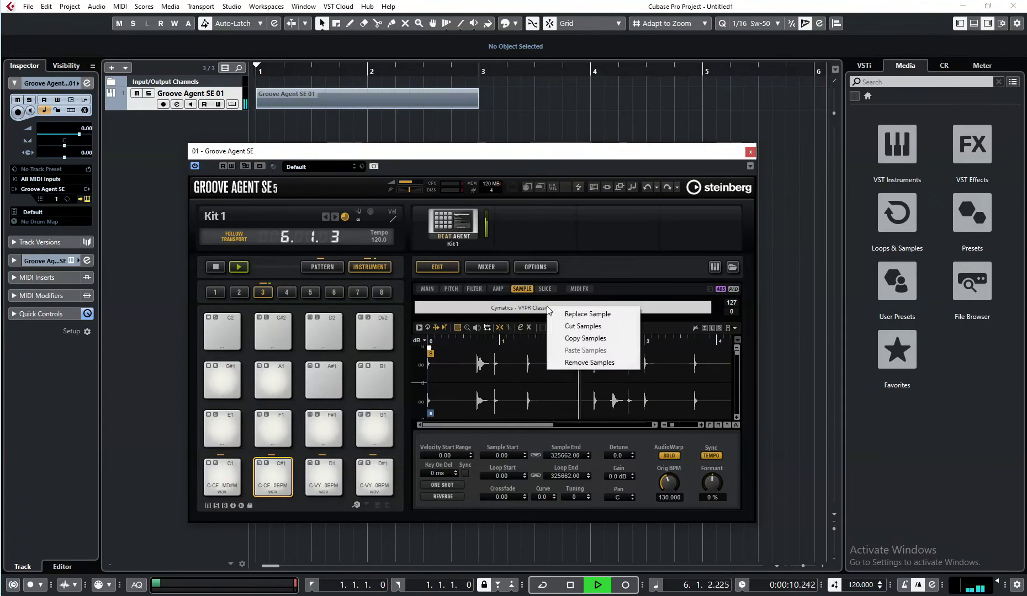
pyautogui.click(605, 319)
pyautogui.click(309, 344)
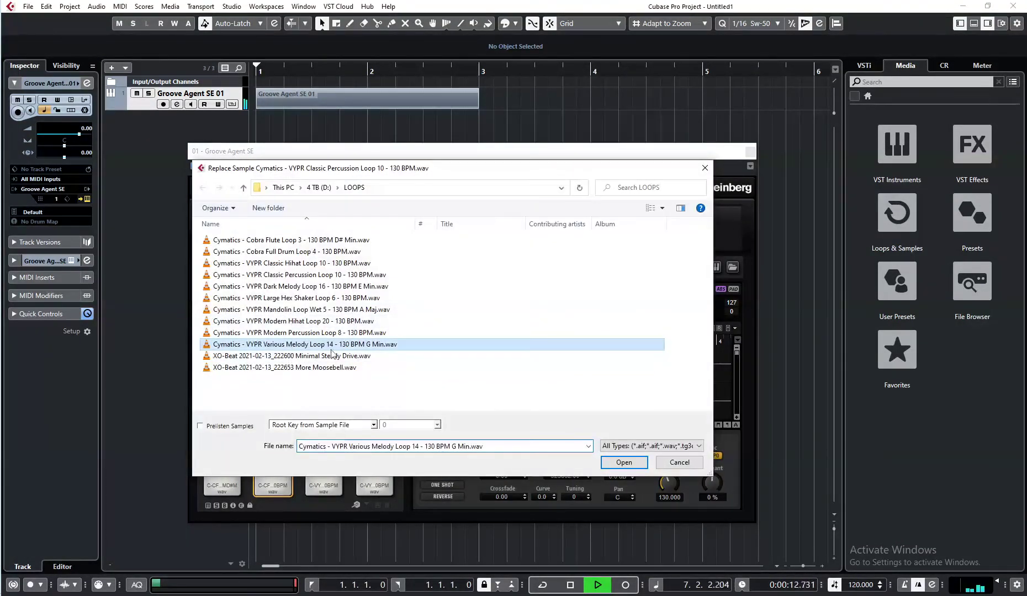
pyautogui.click(634, 463)
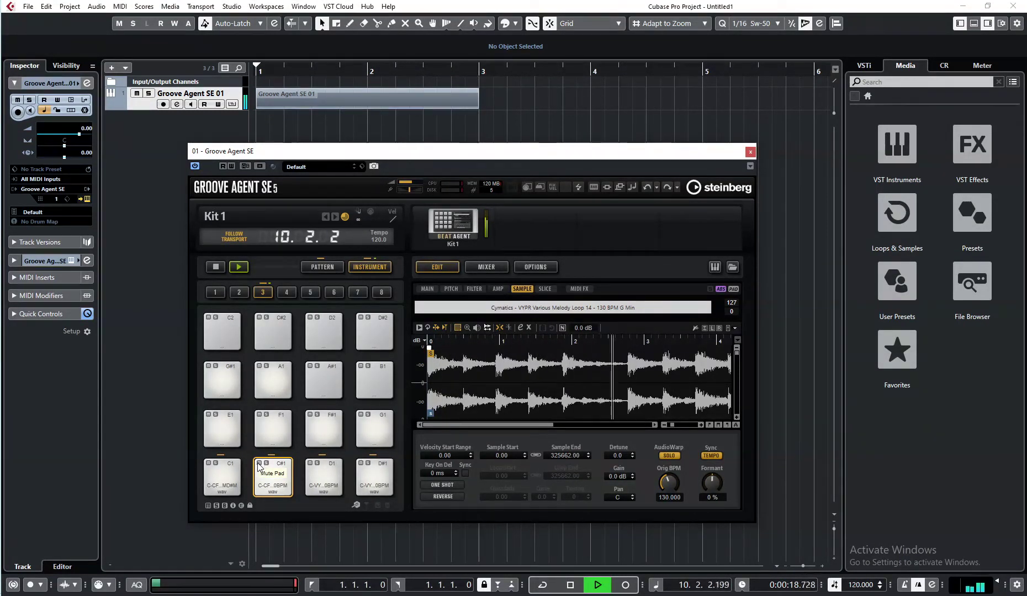
# Set the coarse pitch of the melody loop on pad C#1 to 3 semitones during playback, and stop the transport
pyautogui.click(455, 291)
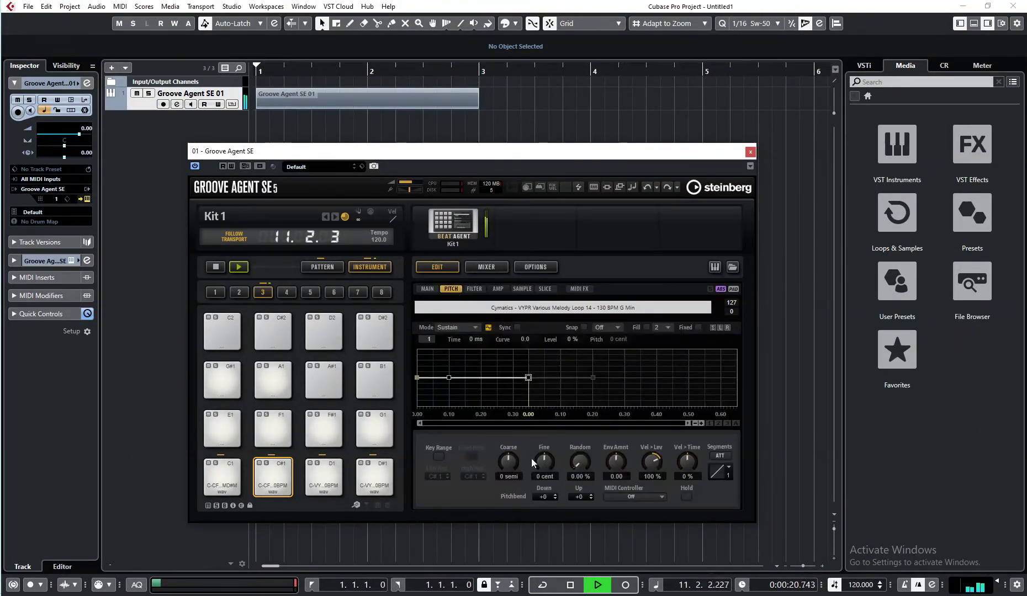
pyautogui.moveTo(511, 465); pyautogui.dragTo(512, 470)
pyautogui.scroll(5, 512, 469)
pyautogui.press('space')
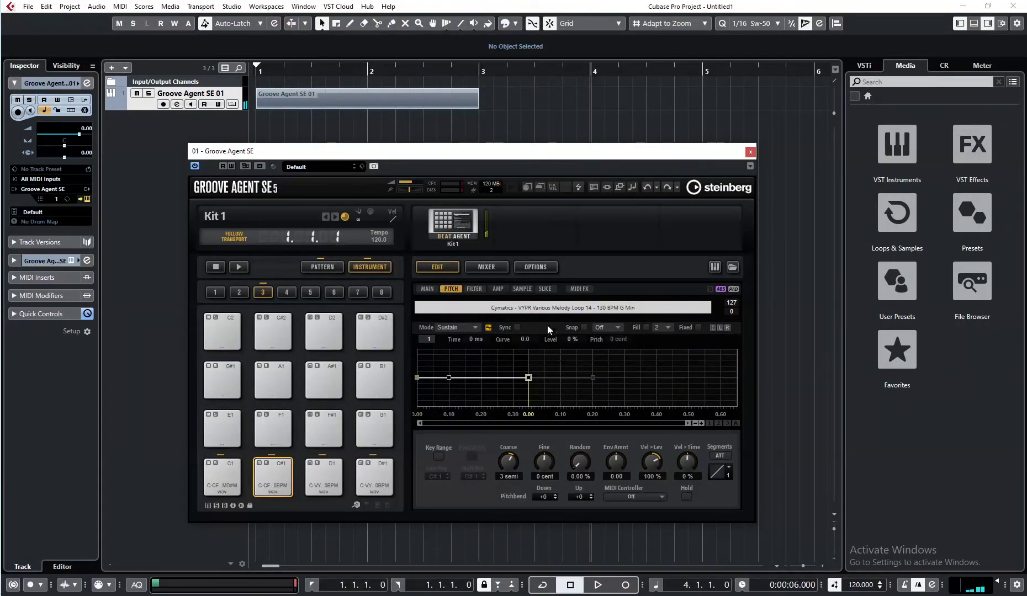
# Set the sample loop mode of the melody loop on pad C#1 to Until Release, and close Groove Agent SE
pyautogui.click(521, 288)
pyautogui.click(458, 484)
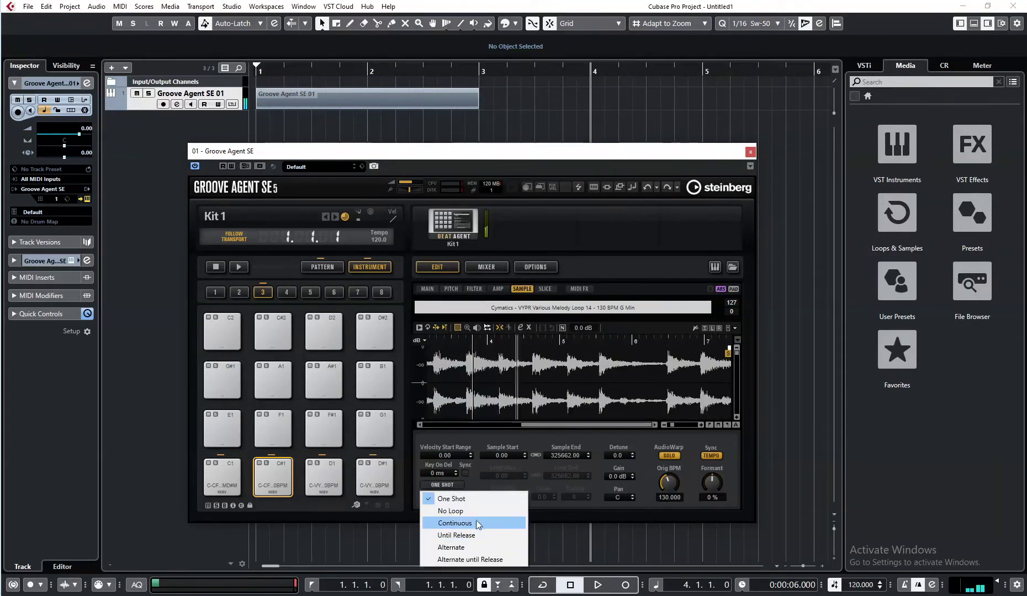
pyautogui.click(478, 535)
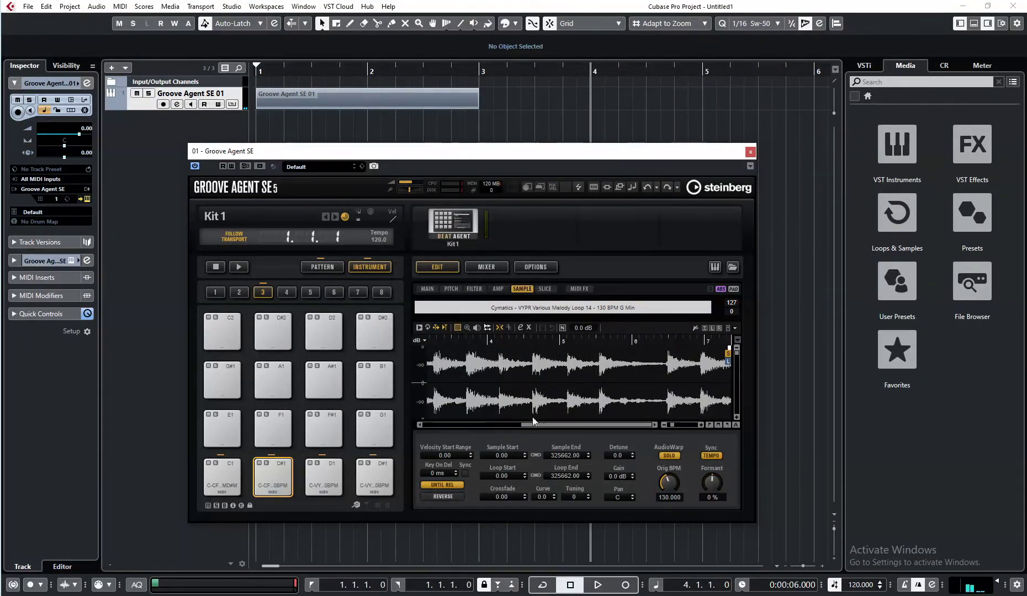
pyautogui.click(751, 151)
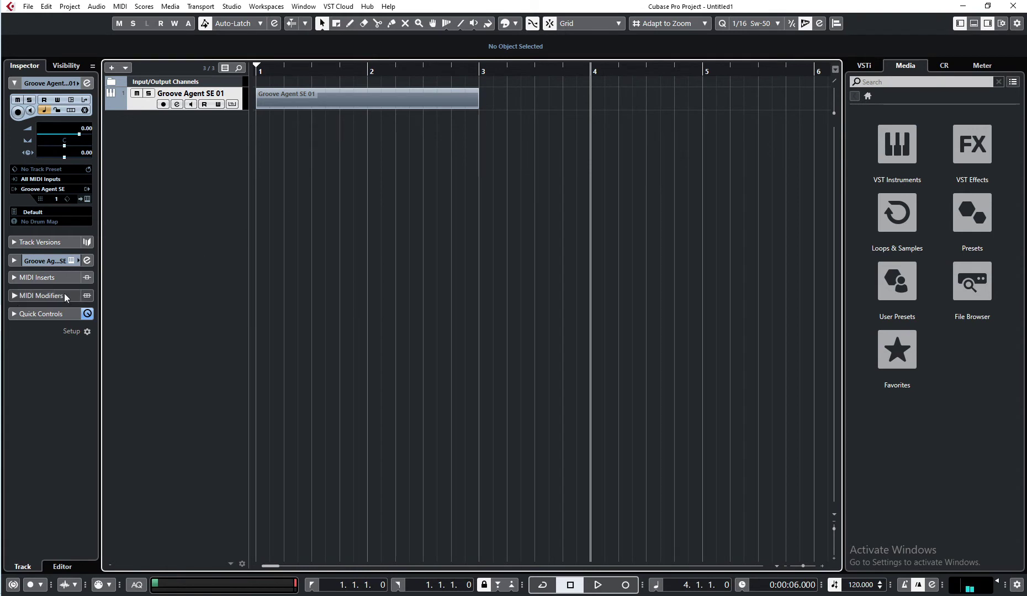
# Import Cymatics - VYPR Classic Percussion Loop 10 - 130 BPM from the LOOPS folder onto a new audio track at bar 3, and select it
pyautogui.hotkey('alt', 'Tab')
pyautogui.hotkey('alt', 'Tab')
pyautogui.moveTo(373, 318); pyautogui.dragTo(480, 121)
pyautogui.click(551, 359)
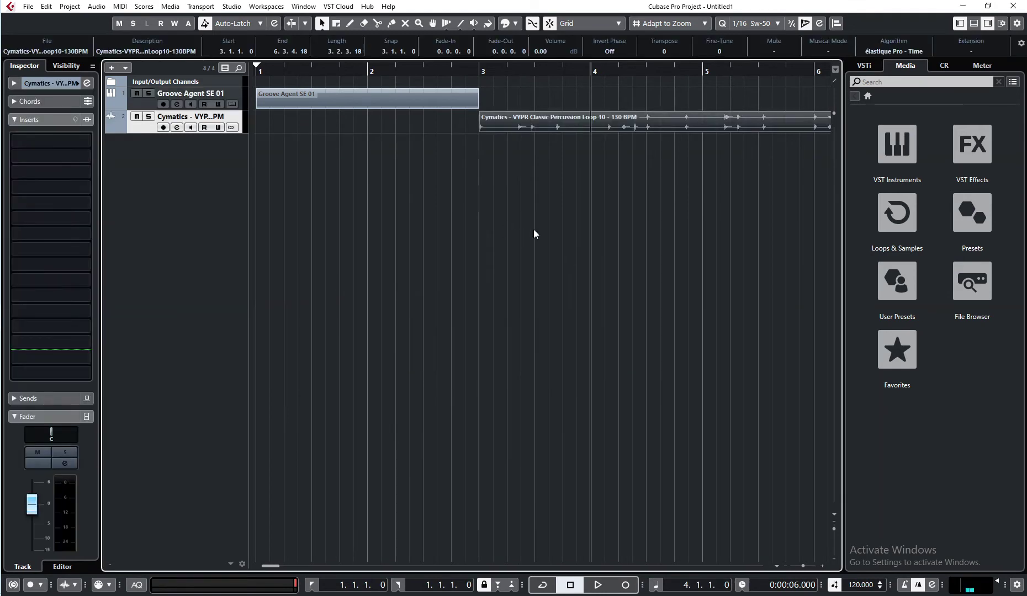
pyautogui.press('g')
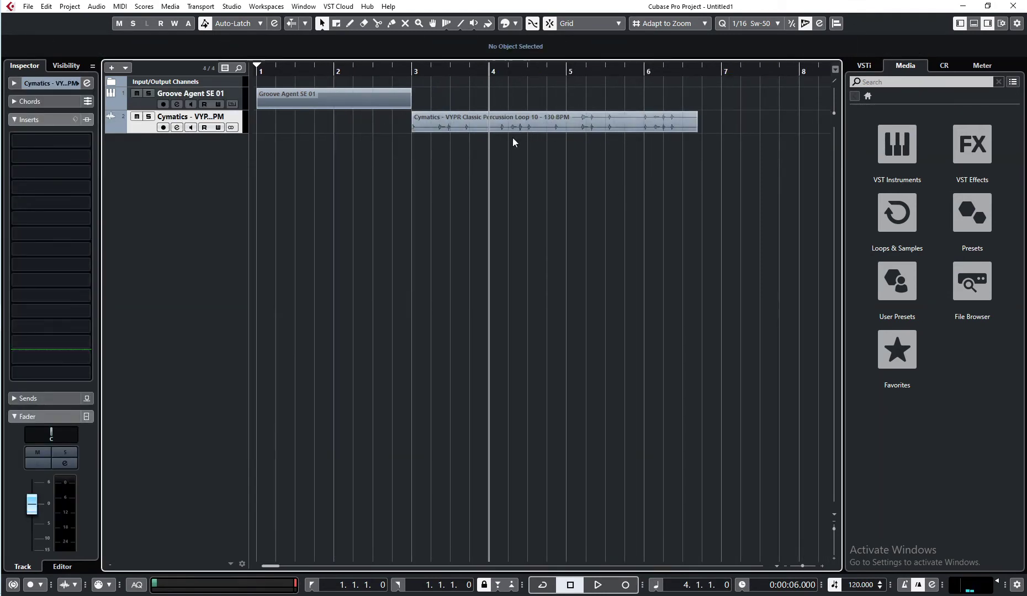
pyautogui.click(538, 120)
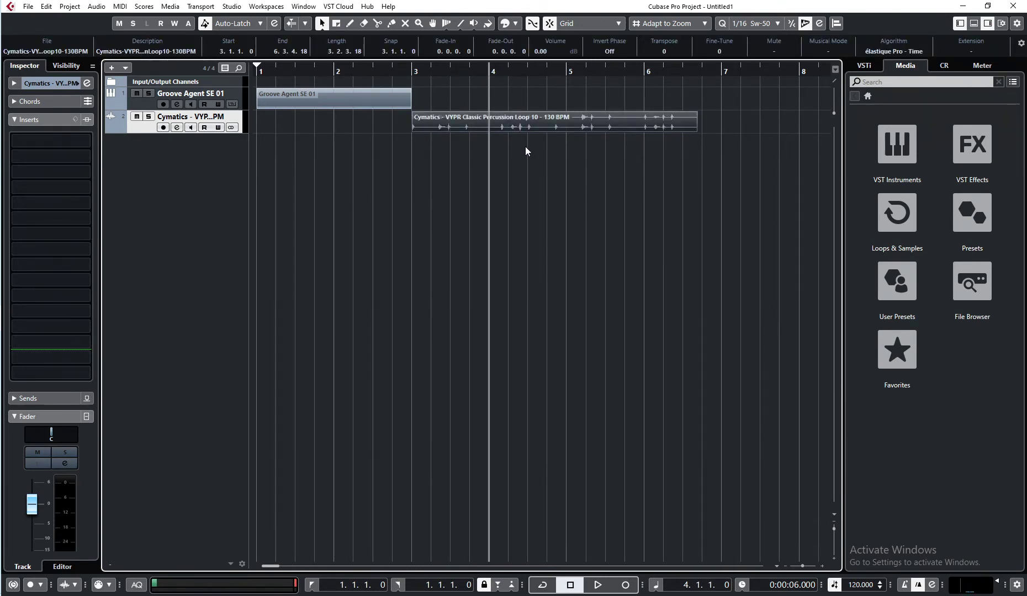
# Enable Musical Mode for the percussion loop in the Pool, and close the Pool
pyautogui.hotkey('ctrl', 'p')
pyautogui.click(523, 226)
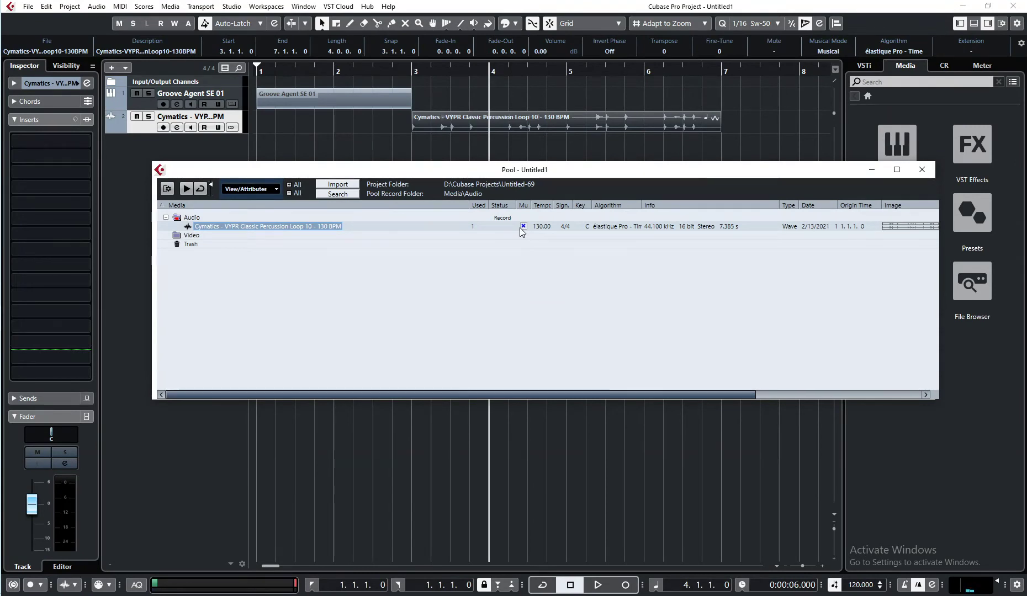
pyautogui.click(922, 169)
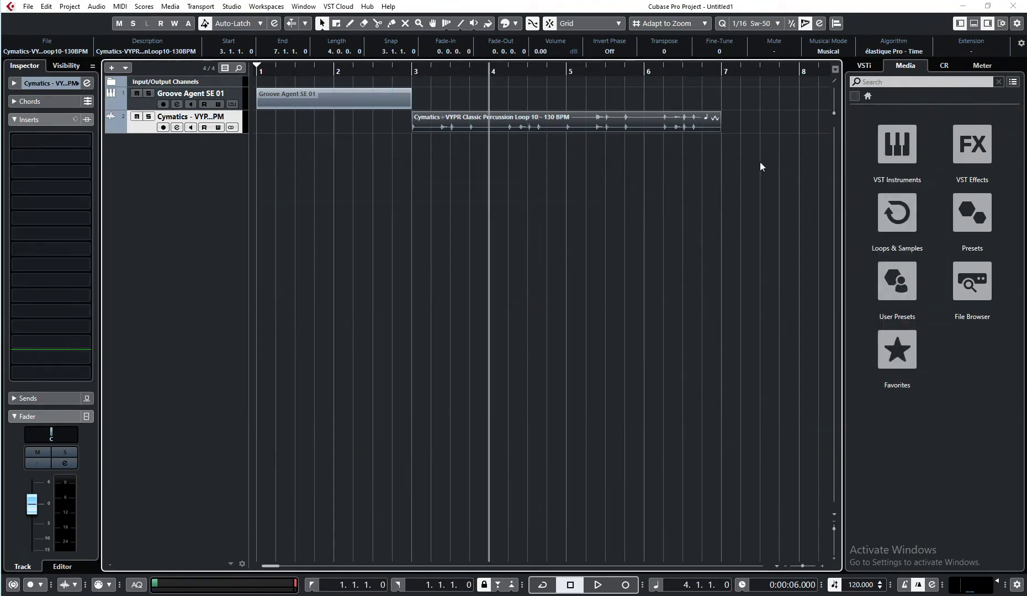
# Convert the percussion loop event to an audio part, and look up the Events to Part command
pyautogui.click(520, 186)
pyautogui.click(517, 123)
pyautogui.hotkey('ctrl', 'g')
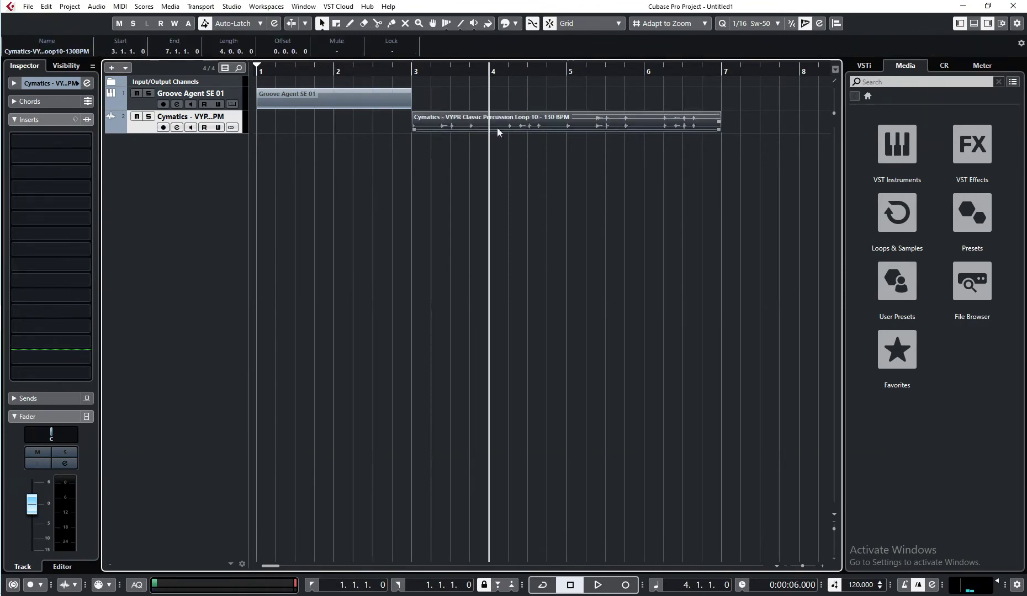
pyautogui.click(95, 6)
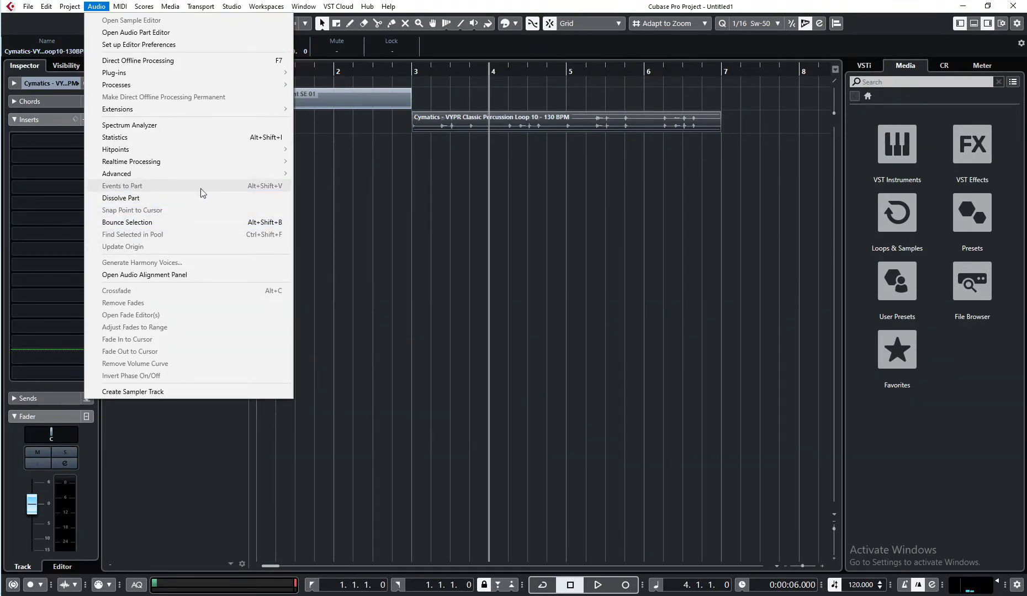
pyautogui.click(487, 168)
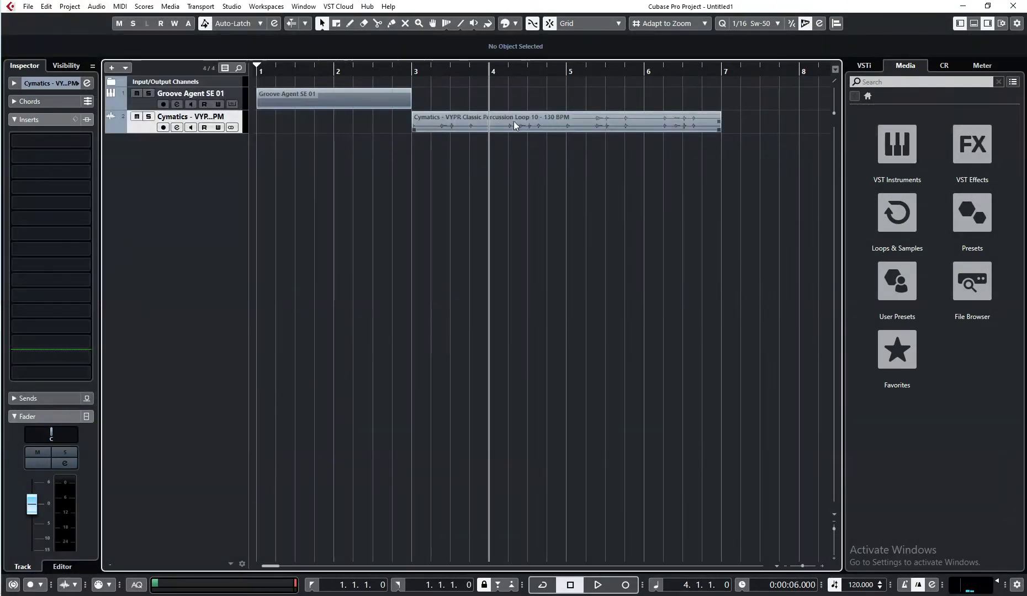
# Open the percussion part in the Audio Part Editor, add the Independent Track Loop control to its toolbar and activate it
pyautogui.doubleClick(526, 123)
pyautogui.doubleClick(528, 122)
pyautogui.hscroll(-3, 445, 193)
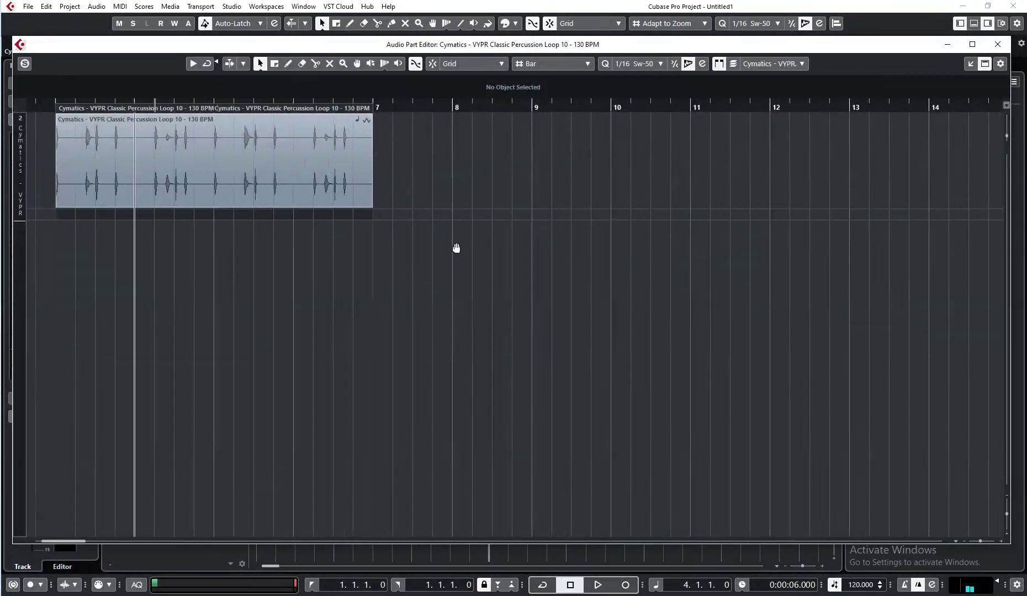
pyautogui.rightClick(838, 71)
pyautogui.click(856, 211)
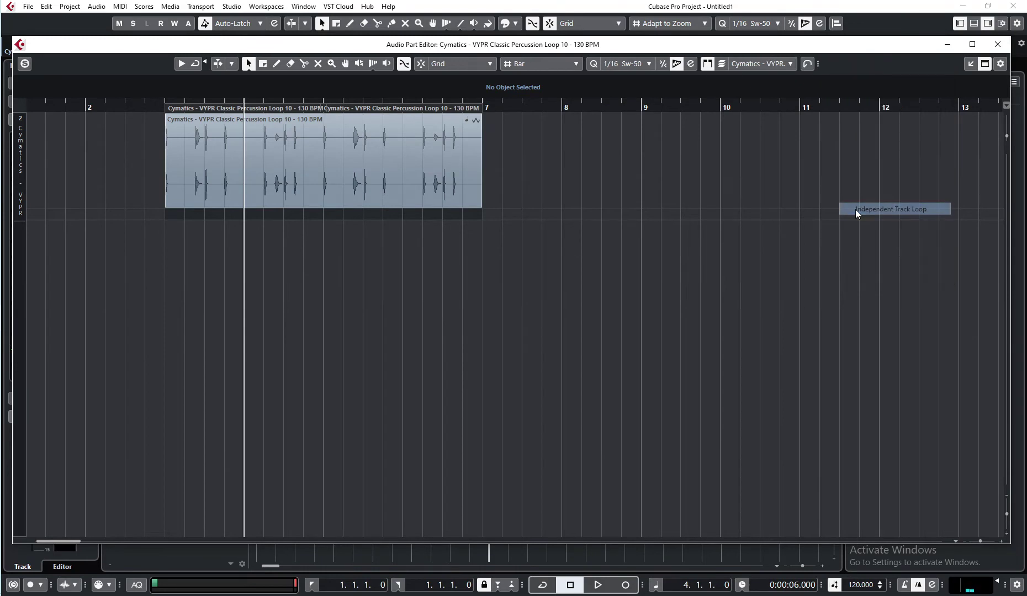
pyautogui.click(808, 64)
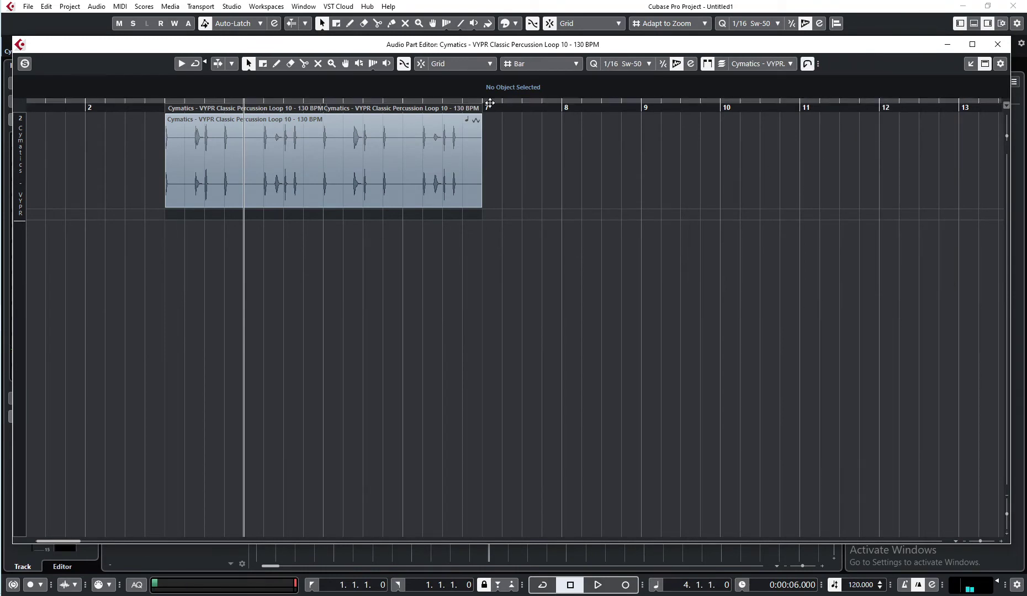
# Set the independent loop range from bar 3 to bar 7 with snap on, and dock the part editor in the lower zone
pyautogui.moveTo(501, 109); pyautogui.dragTo(488, 106)
pyautogui.press('j')
pyautogui.hscroll(-1, 110, 127)
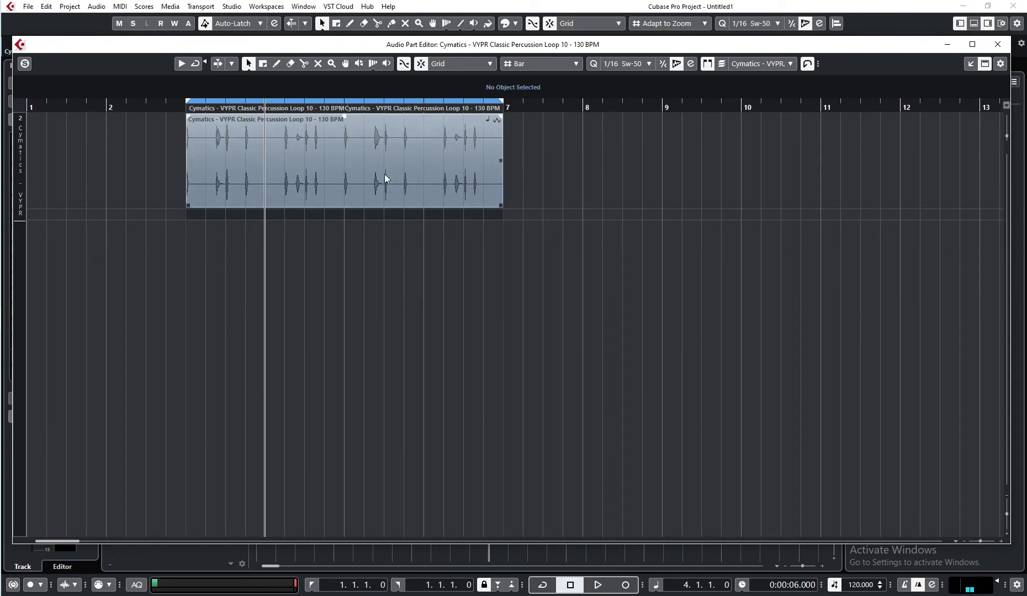
pyautogui.click(970, 64)
pyautogui.hscroll(5, 665, 109)
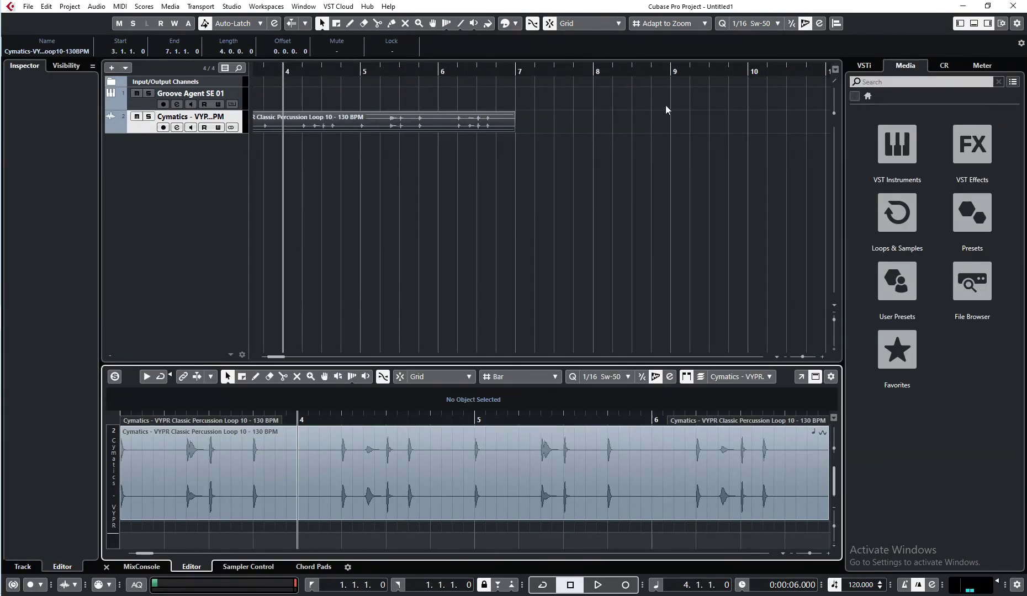
# Play the independent loop from bar 8, mute the Groove Agent SE 01 track, and stop playback
pyautogui.click(601, 71)
pyautogui.hscroll(4, 618, 239)
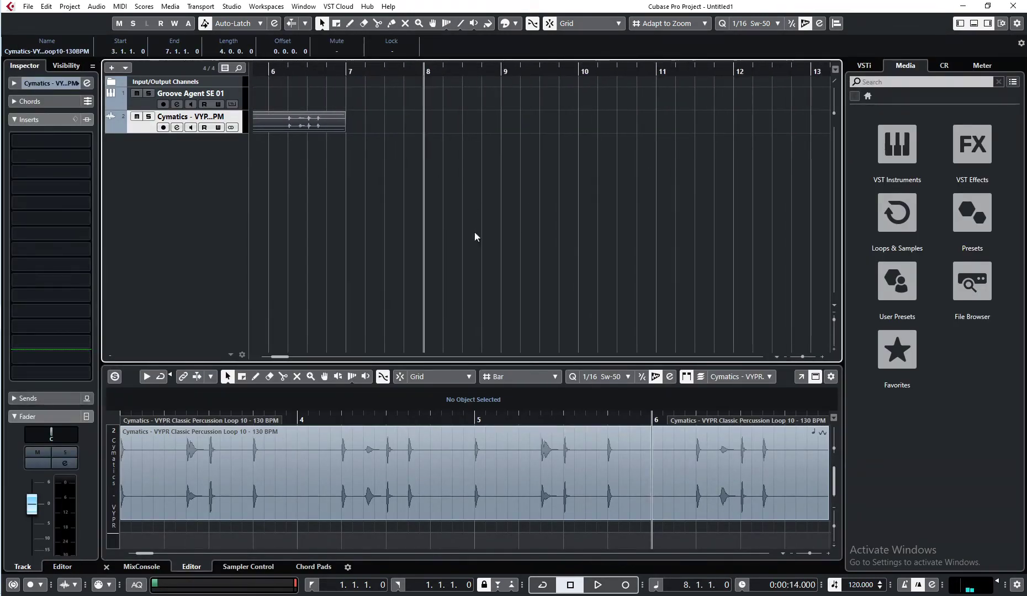
pyautogui.press('space')
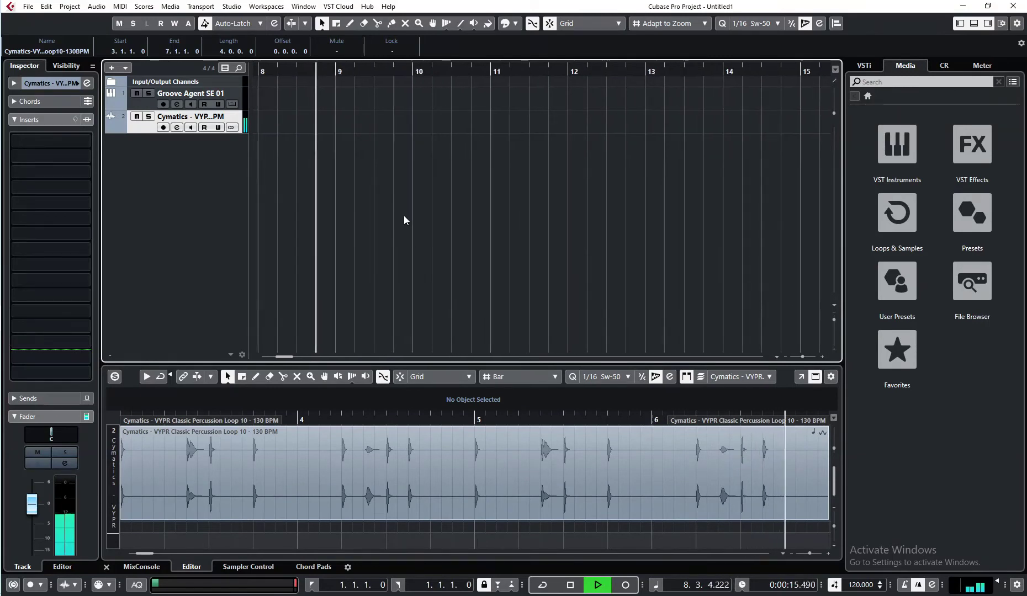
pyautogui.hscroll(-3, 347, 197)
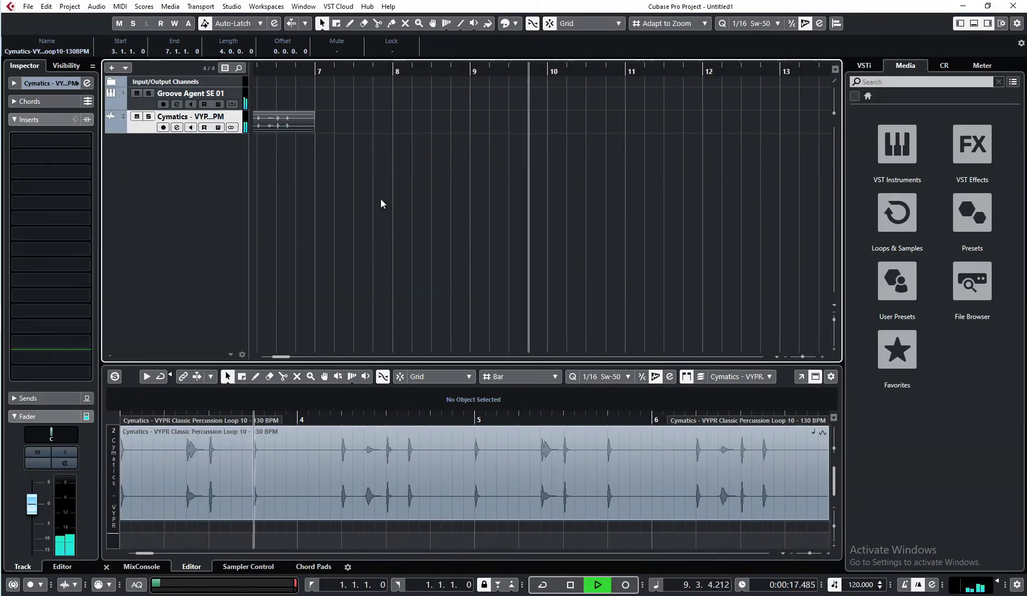
pyautogui.hscroll(2, 593, 209)
pyautogui.click(136, 94)
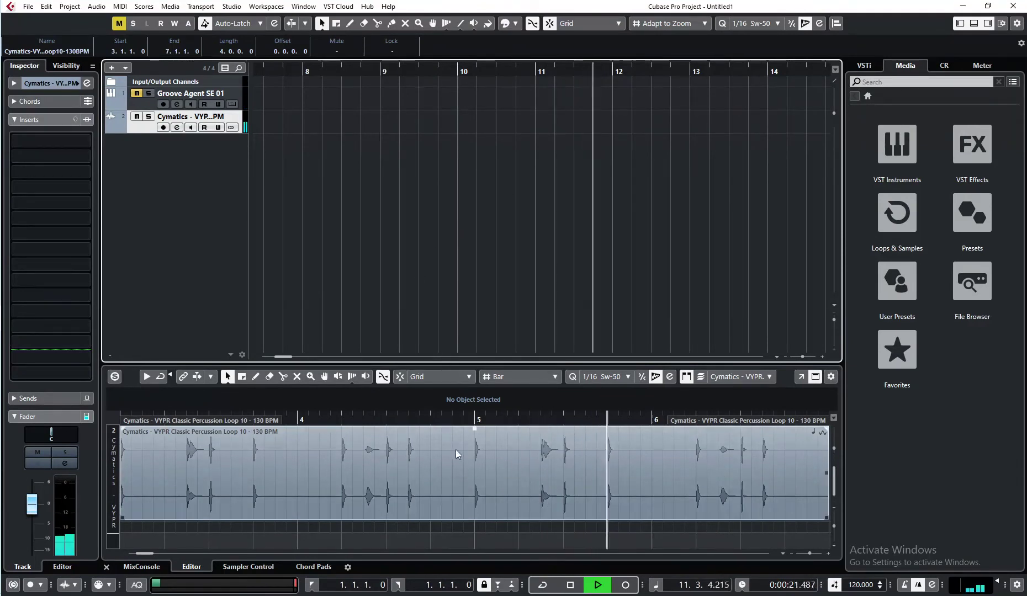
pyautogui.press('space')
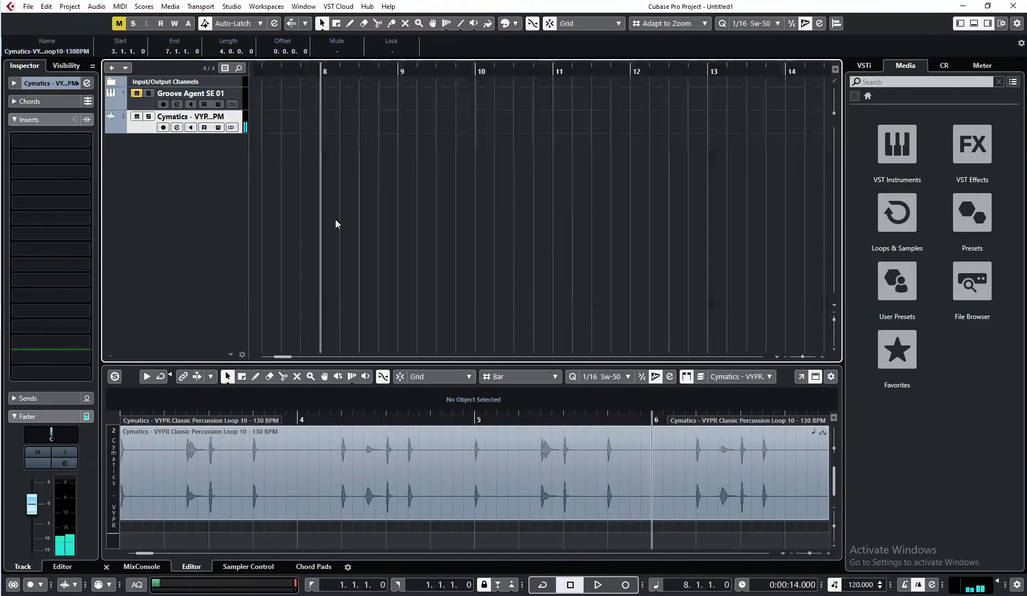
pyautogui.hscroll(-3, 332, 224)
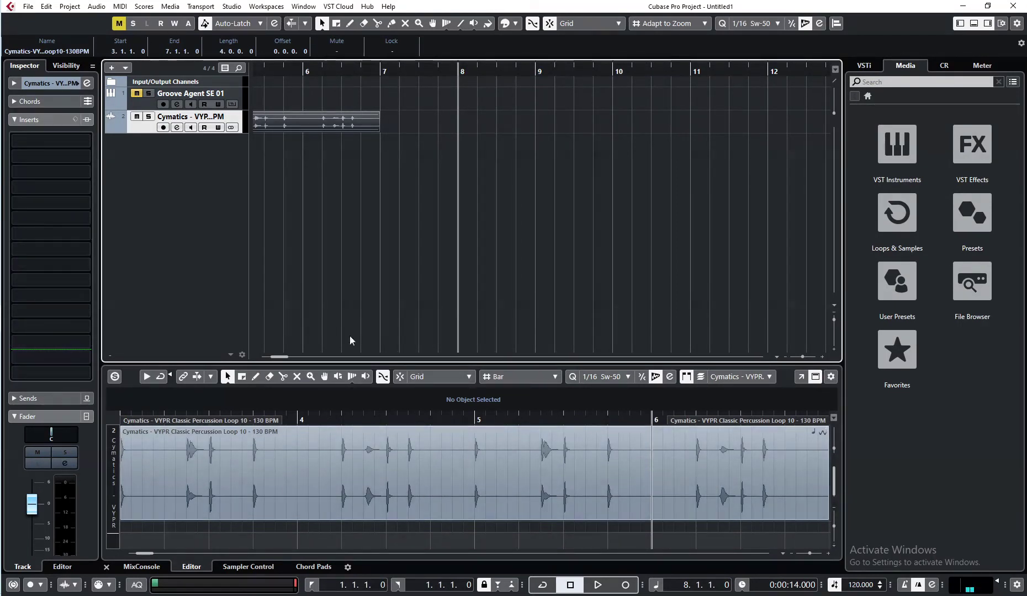
# During playback from bar 8, replace the percussion loop in the part with Cymatics - VYPR Dark Melody Loop 16 - 130 BPM E Min
pyautogui.hotkey('alt', 'Tab')
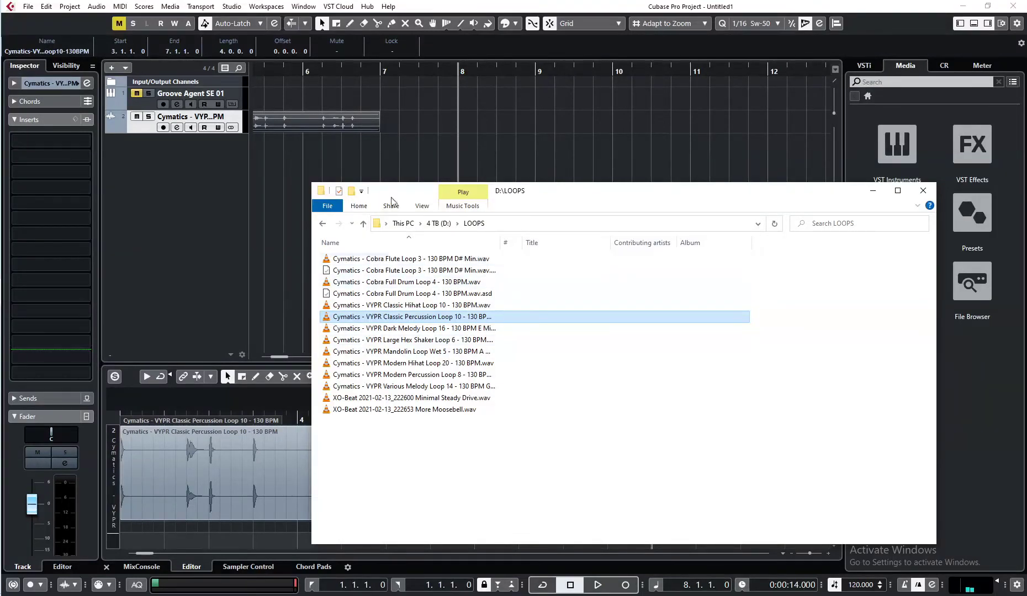
pyautogui.click(455, 75)
pyautogui.press('space')
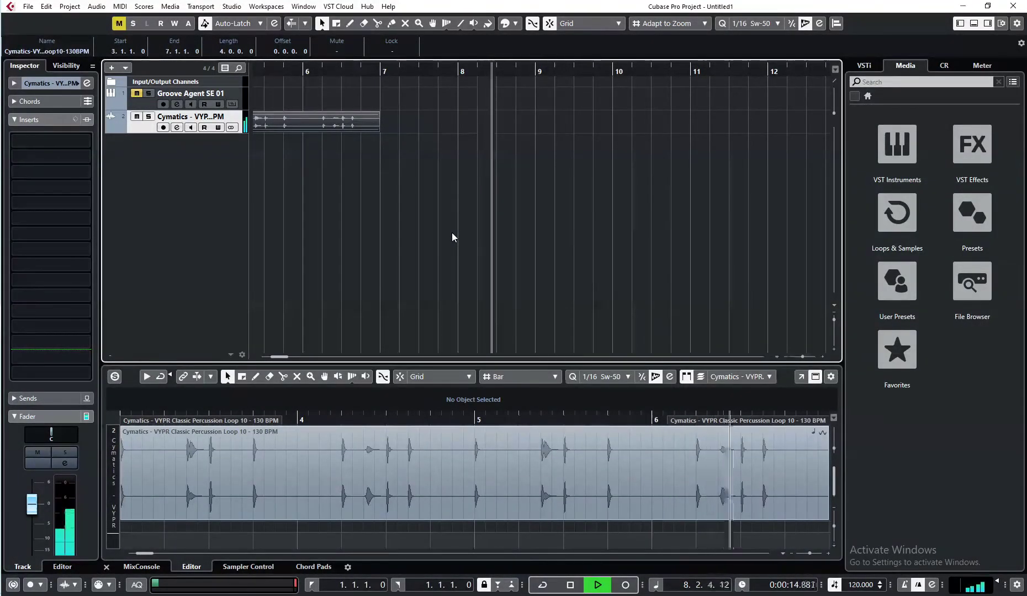
pyautogui.hotkey('alt', 'Tab')
pyautogui.moveTo(387, 328); pyautogui.dragTo(250, 482)
pyautogui.click(541, 357)
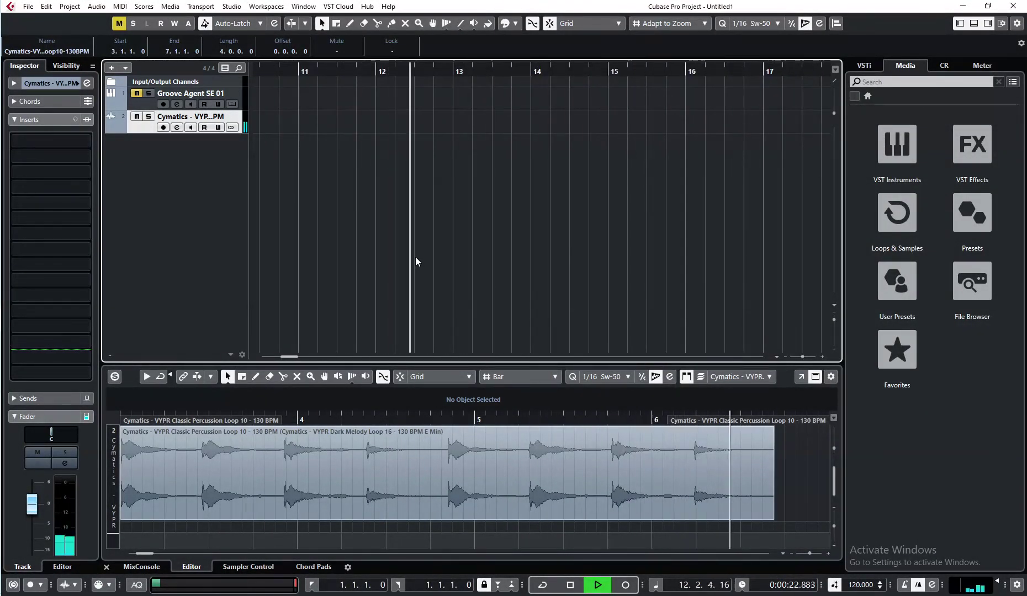
# Enable Musical Mode for the Dark Melody loop in the Pool, close the Pool and stop playback
pyautogui.click(482, 452)
pyautogui.hotkey('ctrl', 'p')
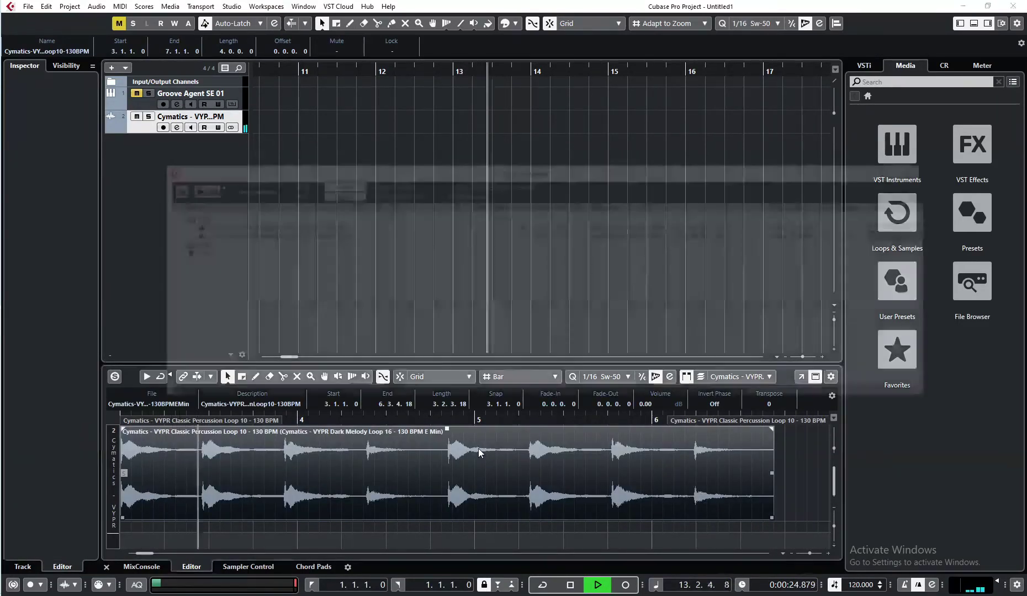
pyautogui.click(523, 234)
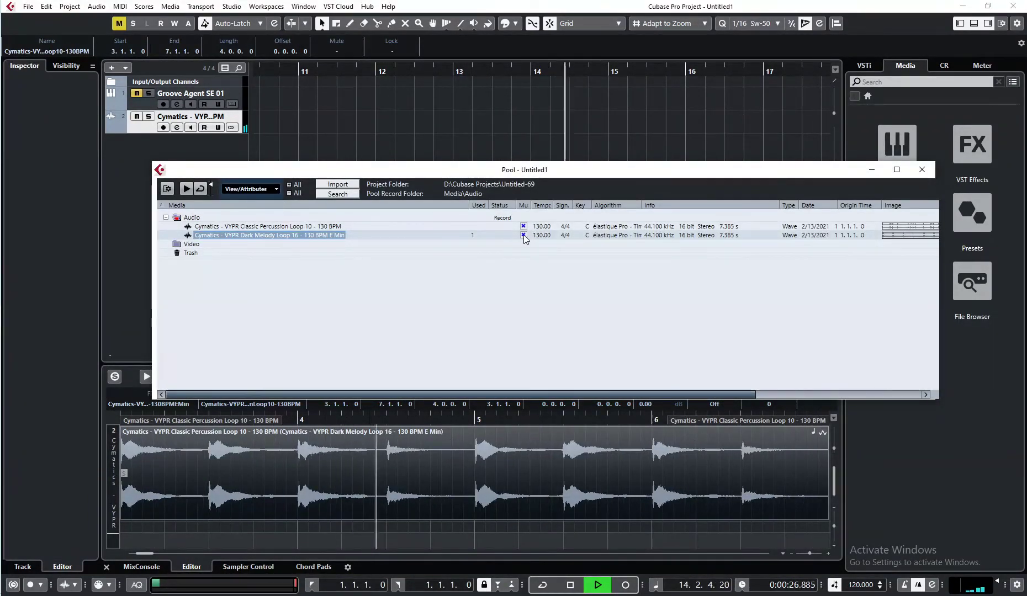
pyautogui.click(914, 174)
pyautogui.press('space')
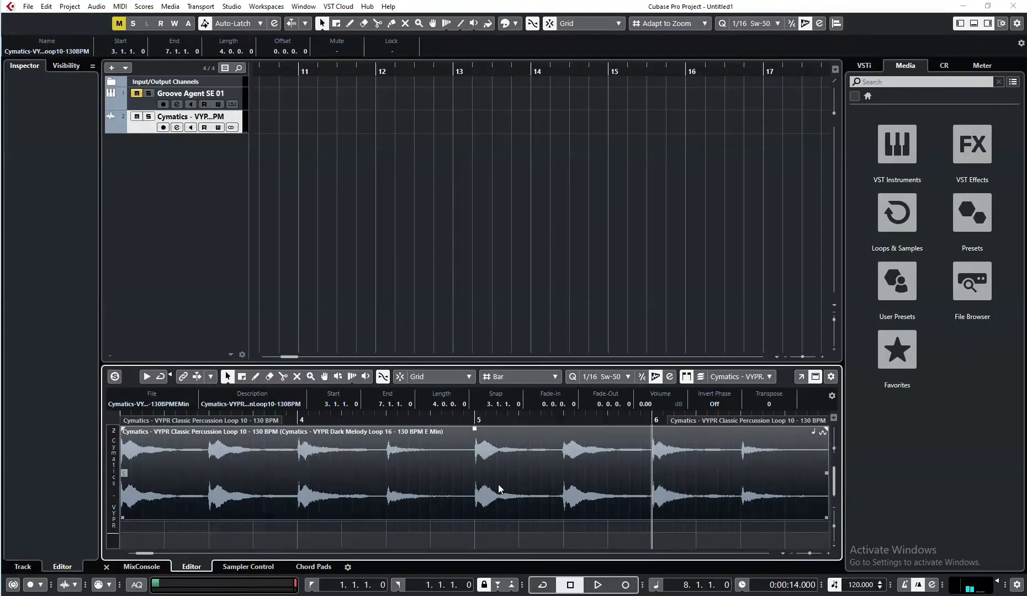
# Reopen the Pool, switch Musical Mode off and back on for the Dark Melody loop, and close the Pool
pyautogui.moveTo(673, 474); pyautogui.dragTo(539, 481)
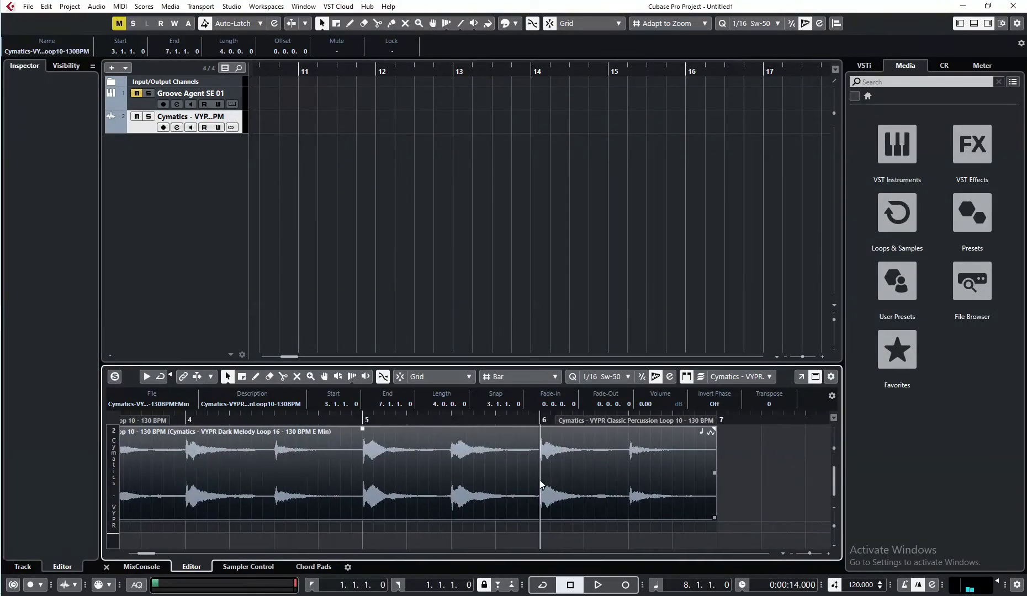
pyautogui.hotkey('ctrl', 'p')
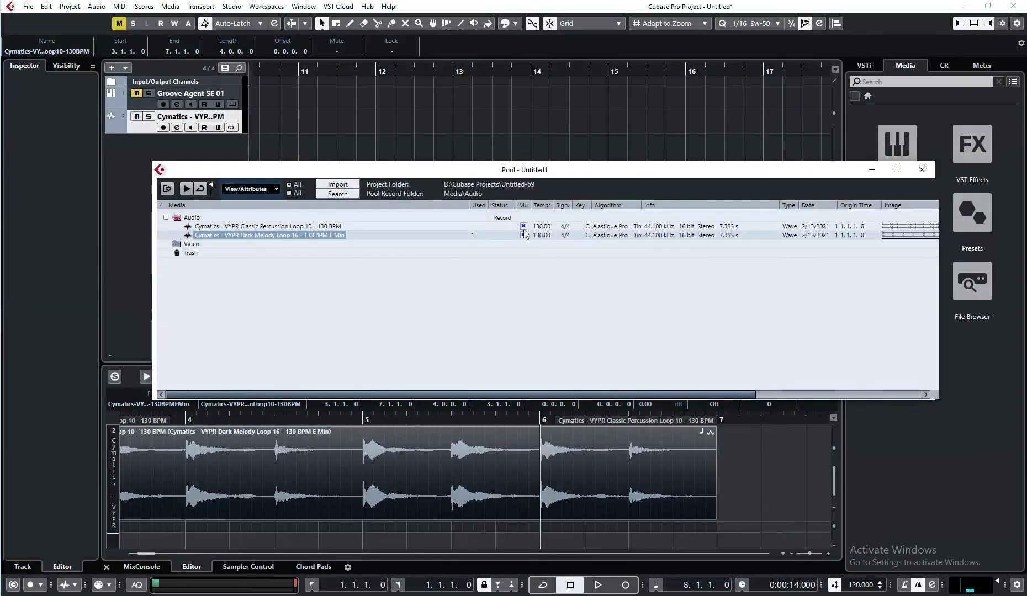
pyautogui.click(523, 235)
pyautogui.click(523, 235)
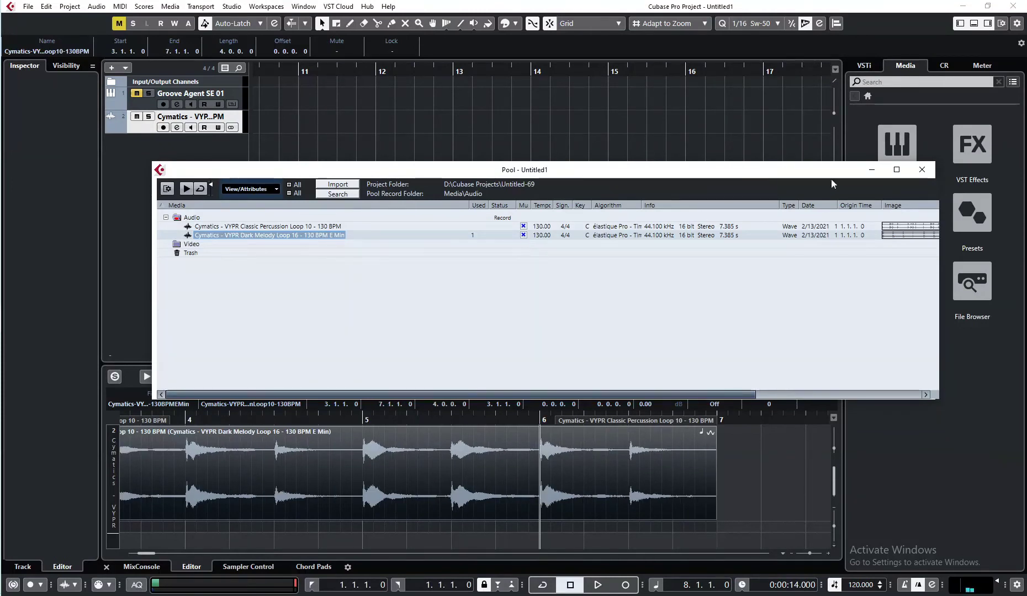
pyautogui.click(920, 170)
# Play the looped Dark Melody part from bar 8 and stop the transport
pyautogui.press('space')
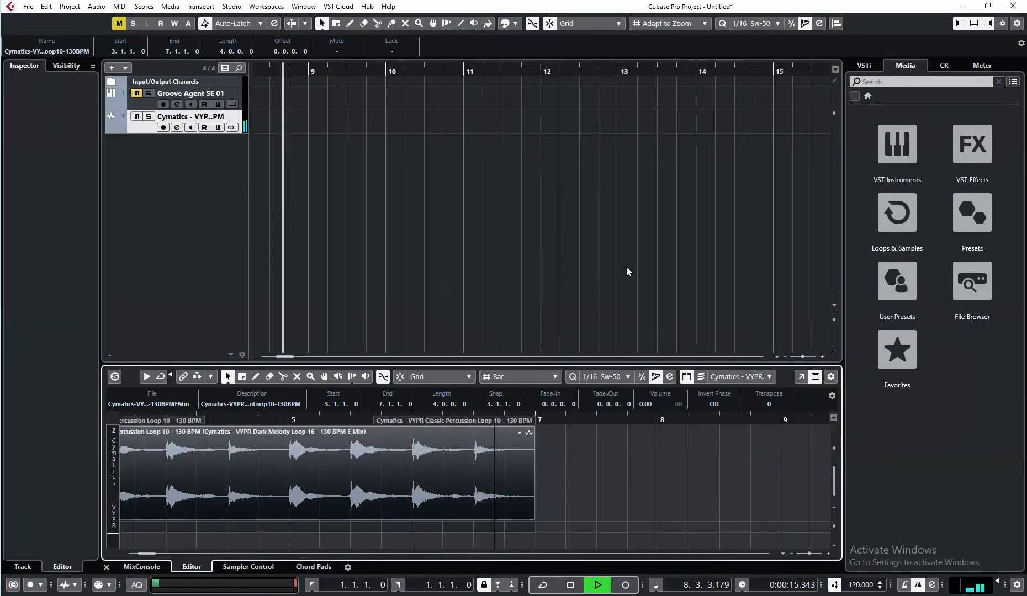
pyautogui.press('space')
pyautogui.hscroll(-3, 483, 449)
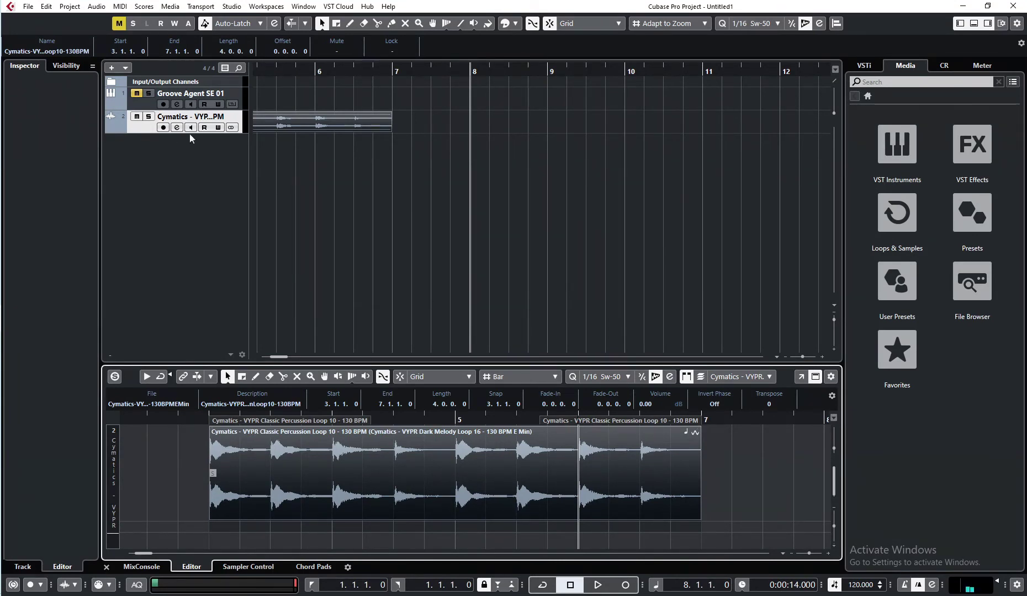
# Duplicate the Cymatics VYPR audio track together with its looped part
pyautogui.click(146, 130)
pyautogui.hscroll(-5, 299, 178)
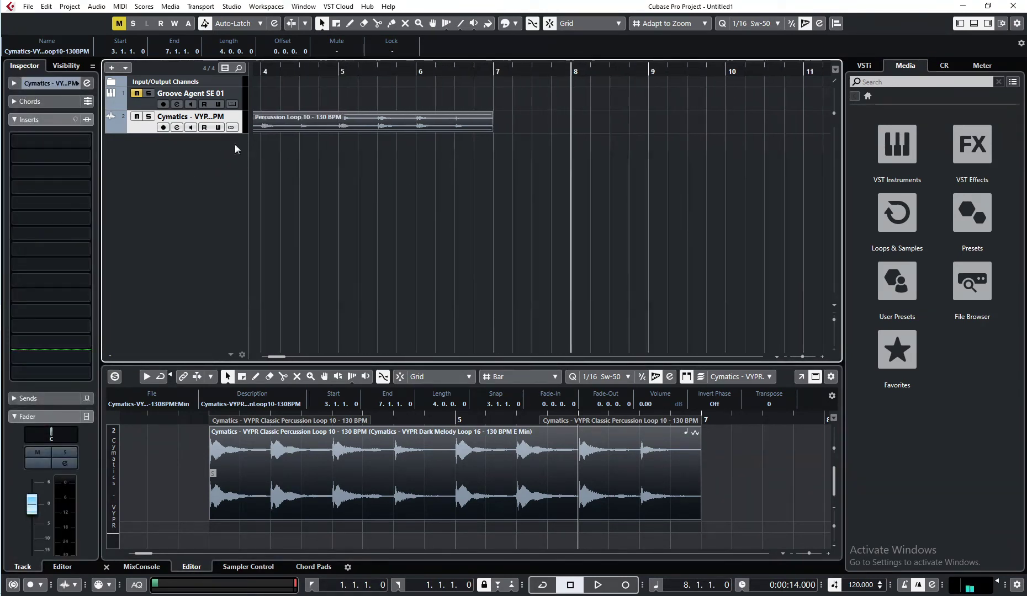
pyautogui.rightClick(148, 128)
pyautogui.click(205, 197)
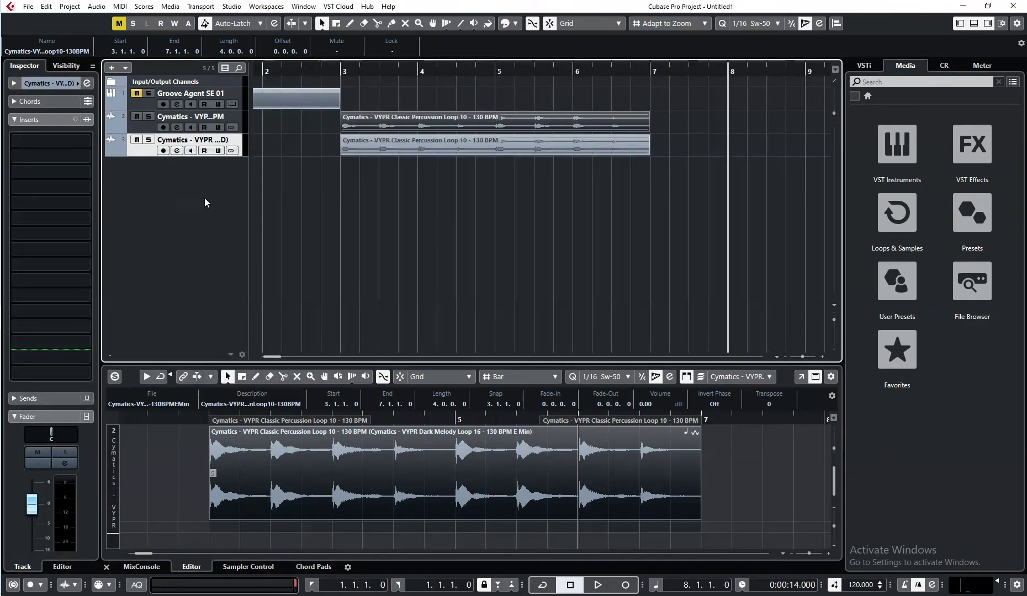
# Move the duplicated Cymatics VYPR part on its own track to start at bar 7
pyautogui.moveTo(390, 146); pyautogui.dragTo(699, 150)
pyautogui.hscroll(3, 529, 223)
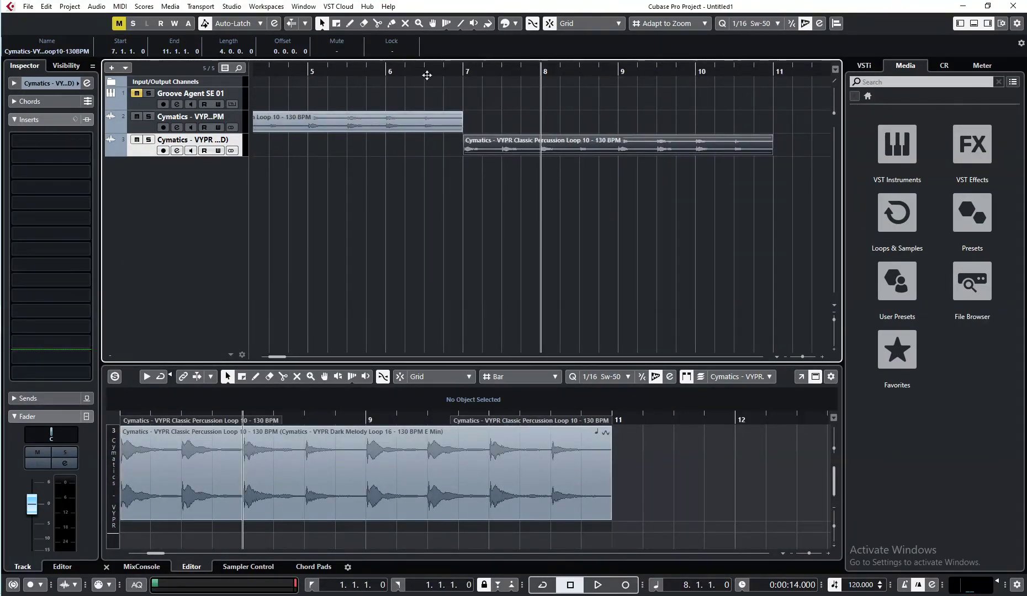
pyautogui.click(423, 125)
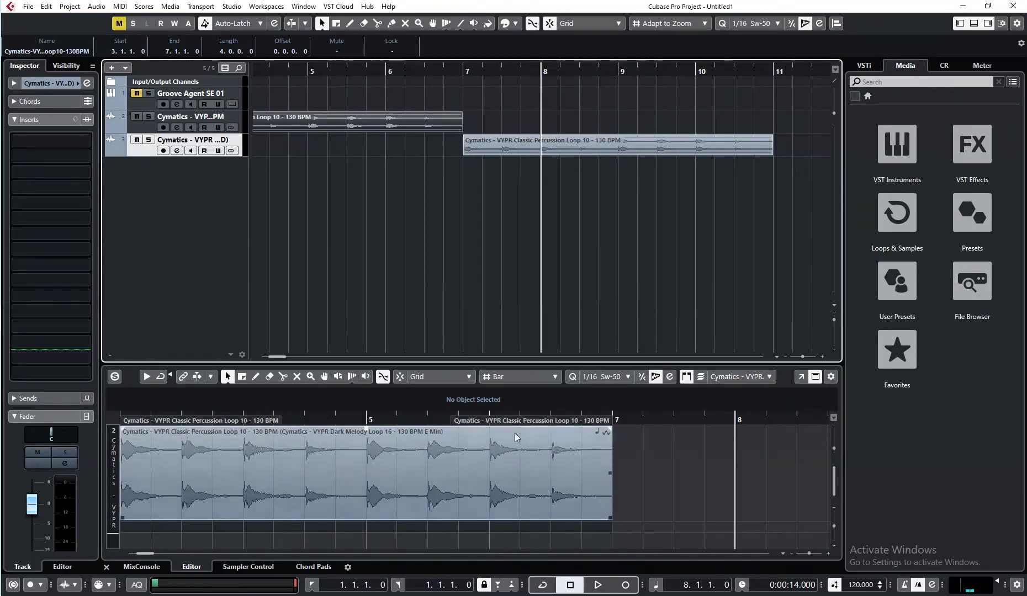
pyautogui.click(512, 144)
# Open the bar 7 part in a separate Audio Part Editor window, show the Independent Track Loop control and switch it on
pyautogui.doubleClick(509, 140)
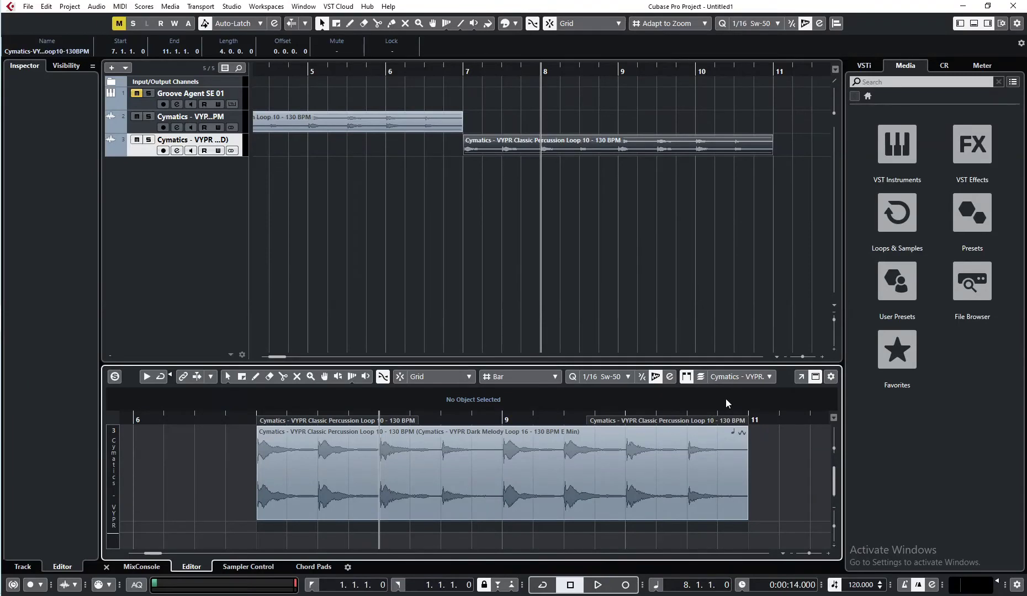
pyautogui.click(801, 378)
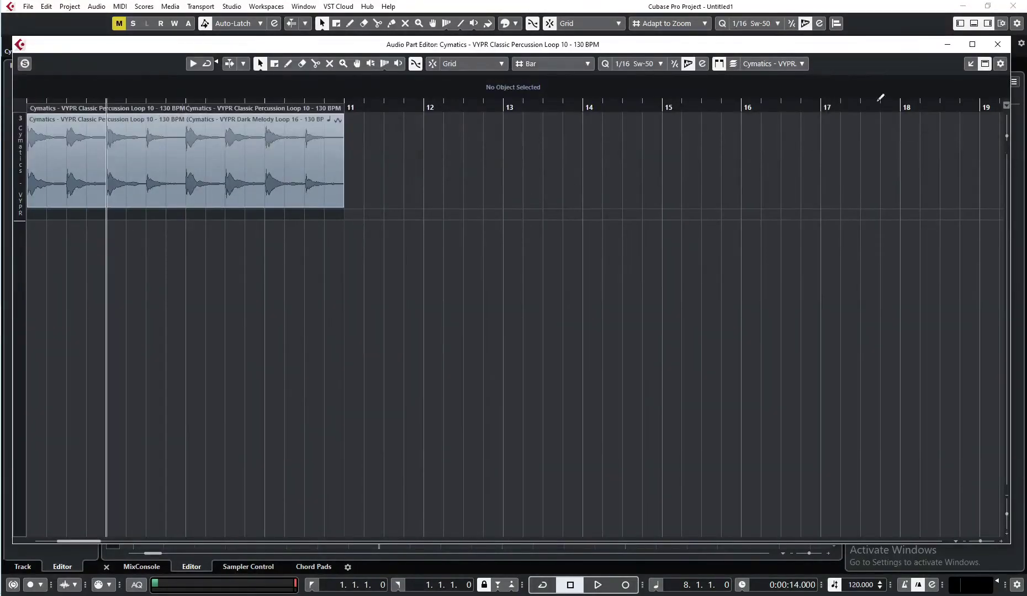
pyautogui.rightClick(859, 63)
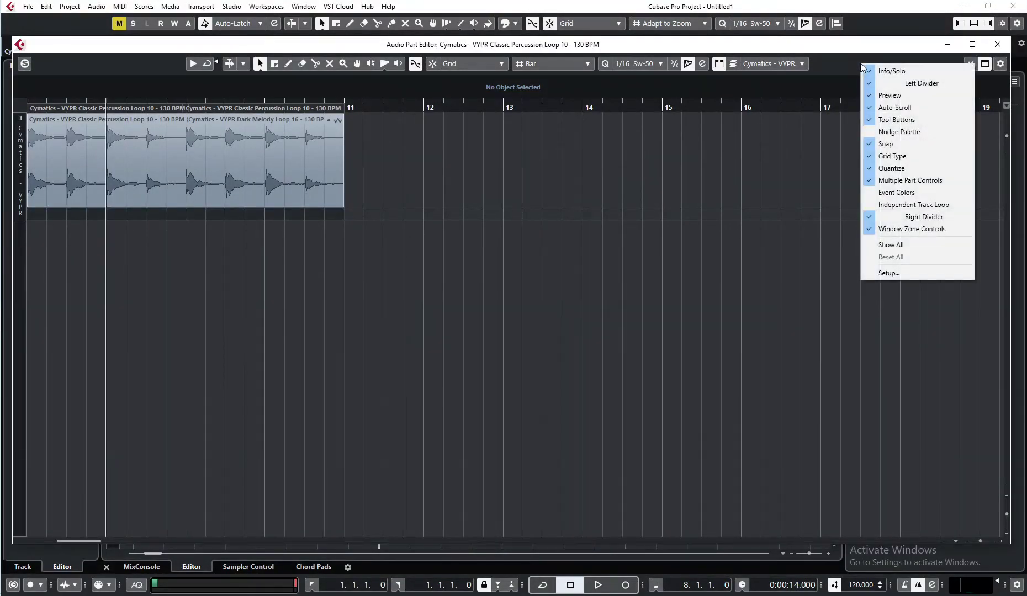
pyautogui.click(905, 205)
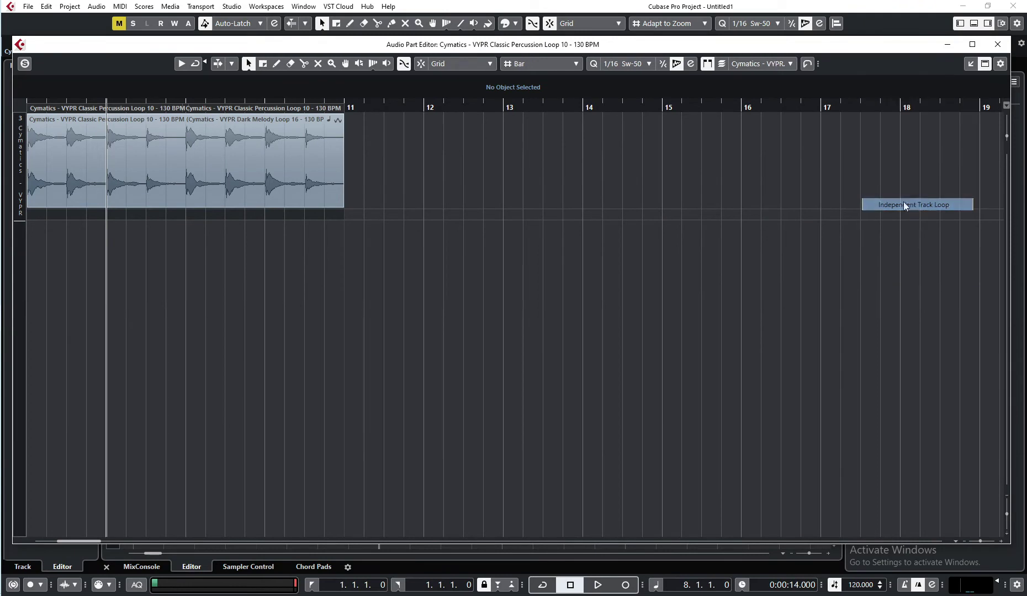
pyautogui.click(807, 64)
# Set the independent loop range around the duplicated part, from bar 7 to bar 11
pyautogui.moveTo(357, 215); pyautogui.dragTo(485, 103)
pyautogui.keyDown('alt'); pyautogui.click(497, 104); pyautogui.keyUp('alt')
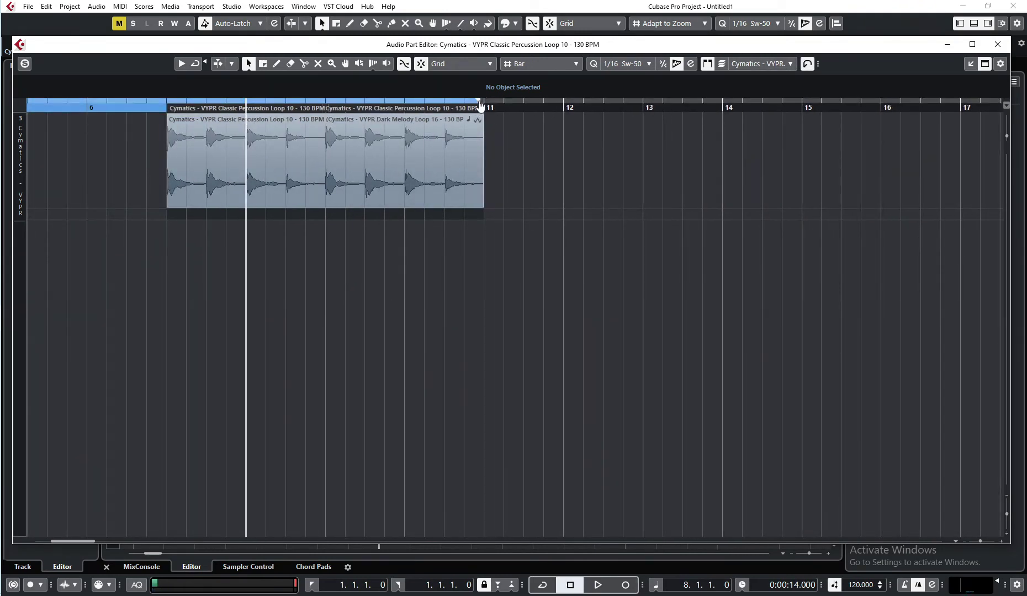
pyautogui.moveTo(150, 214); pyautogui.dragTo(281, 216)
pyautogui.keyDown('ctrl'); pyautogui.click(279, 110); pyautogui.keyUp('ctrl')
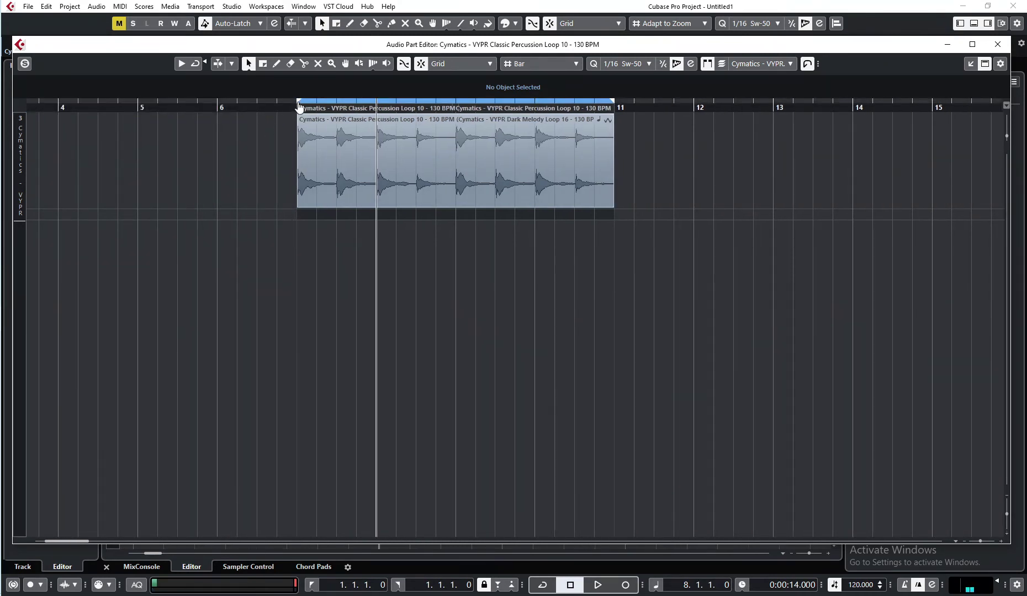
pyautogui.hscroll(2, 681, 215)
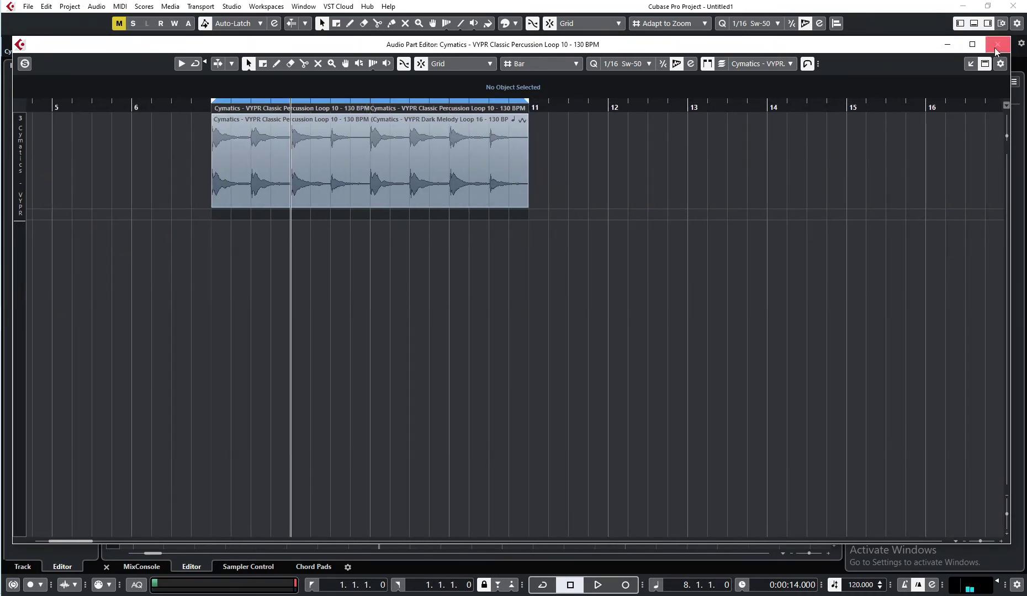
# Close the editor, open the original part at bar 3 and enable its independent track loop
pyautogui.click(996, 47)
pyautogui.doubleClick(401, 128)
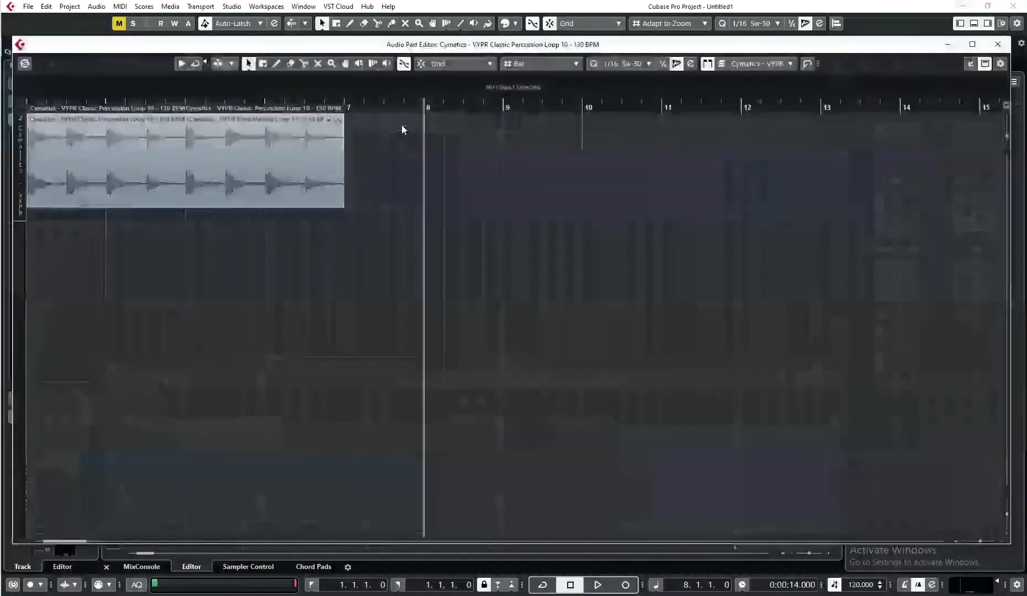
pyautogui.click(805, 67)
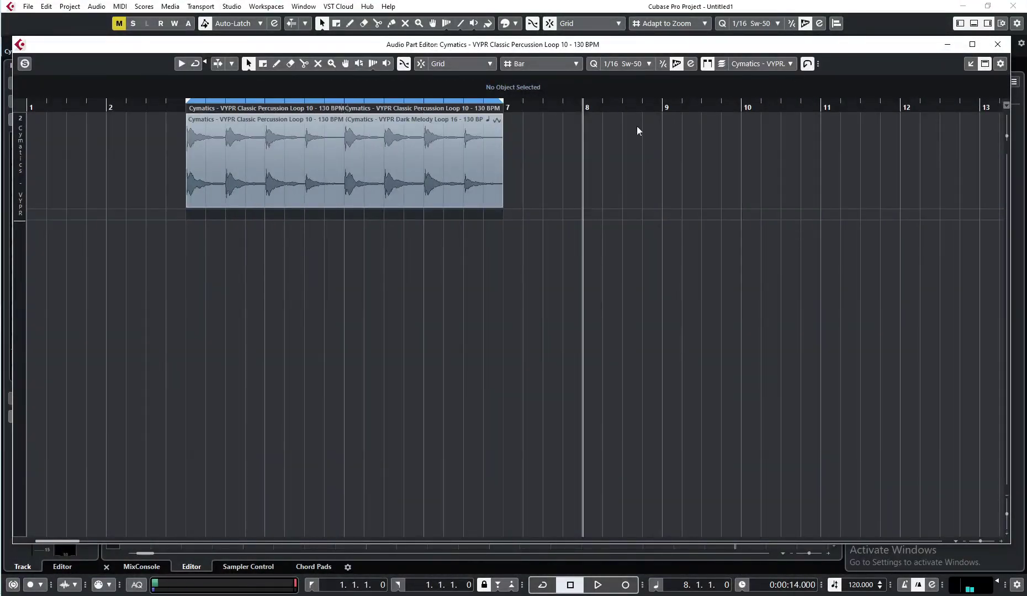
# Reopen the bar 7 part in the Audio Part Editor and return to the project window
pyautogui.press('Return')
pyautogui.click(587, 143)
pyautogui.doubleClick(587, 141)
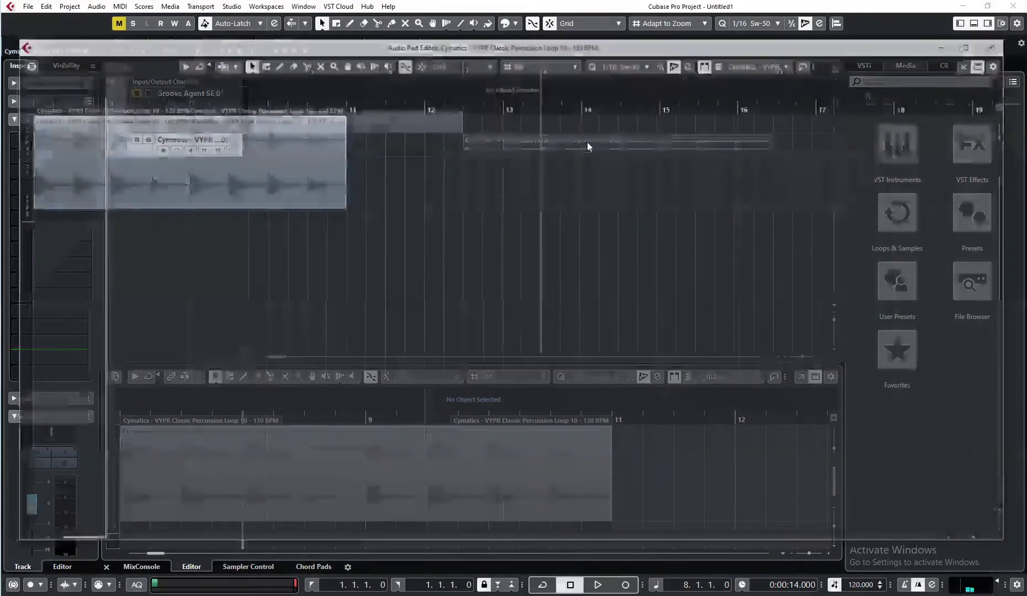
pyautogui.hotkey('ctrl', 'e')
pyautogui.click(468, 191)
pyautogui.hscroll(2, 607, 196)
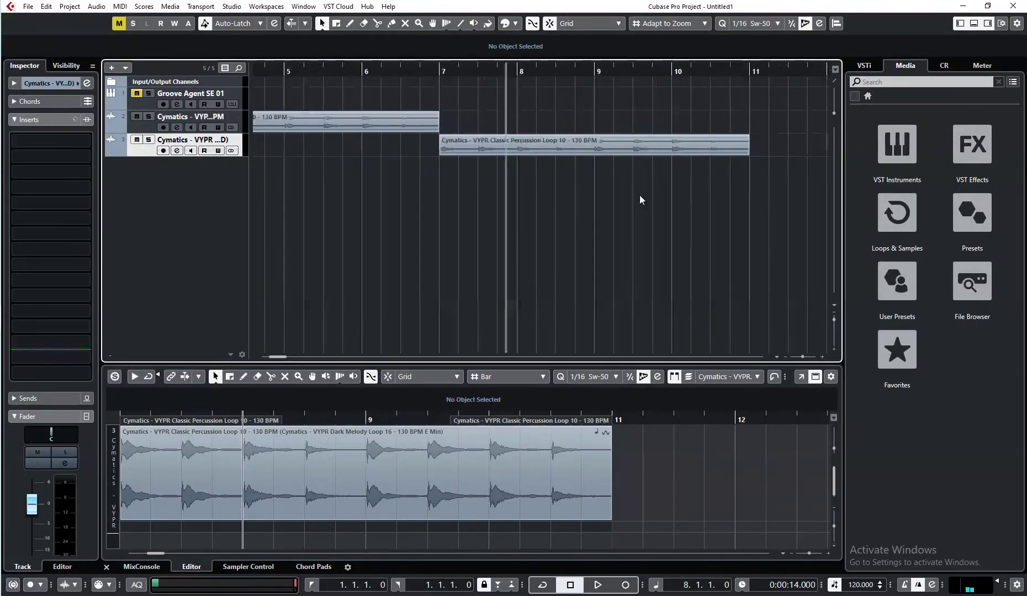
# Replace the bar 7 part's audio with Cymatics - VYPR Large Hex Shaker Loop 6 from D:\LOOPS, copying the file and modifying only this part
pyautogui.hotkey('alt', 'Tab')
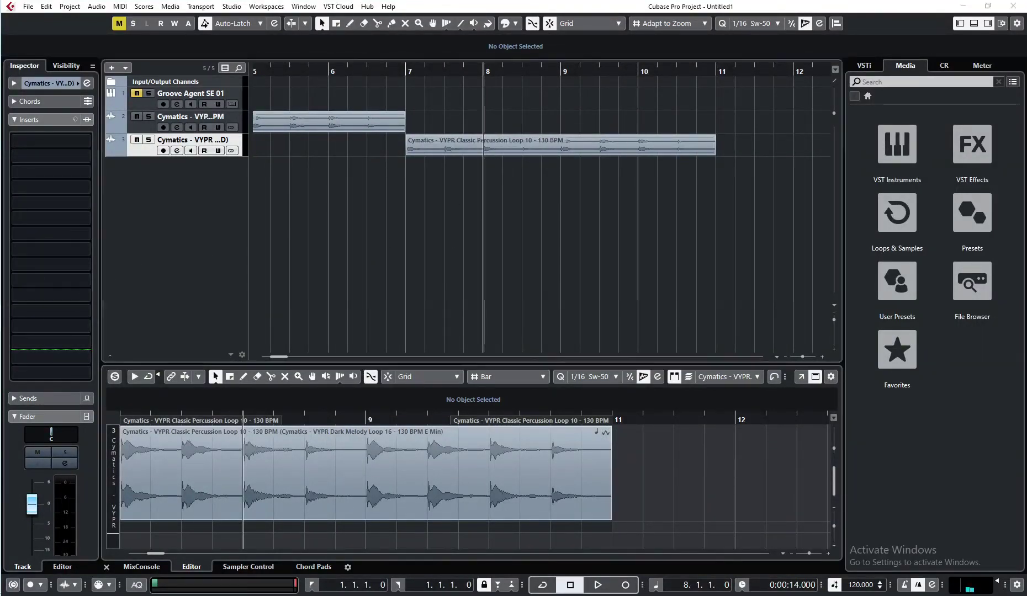
pyautogui.moveTo(407, 344); pyautogui.dragTo(507, 243)
pyautogui.hotkey('alt', 'Tab')
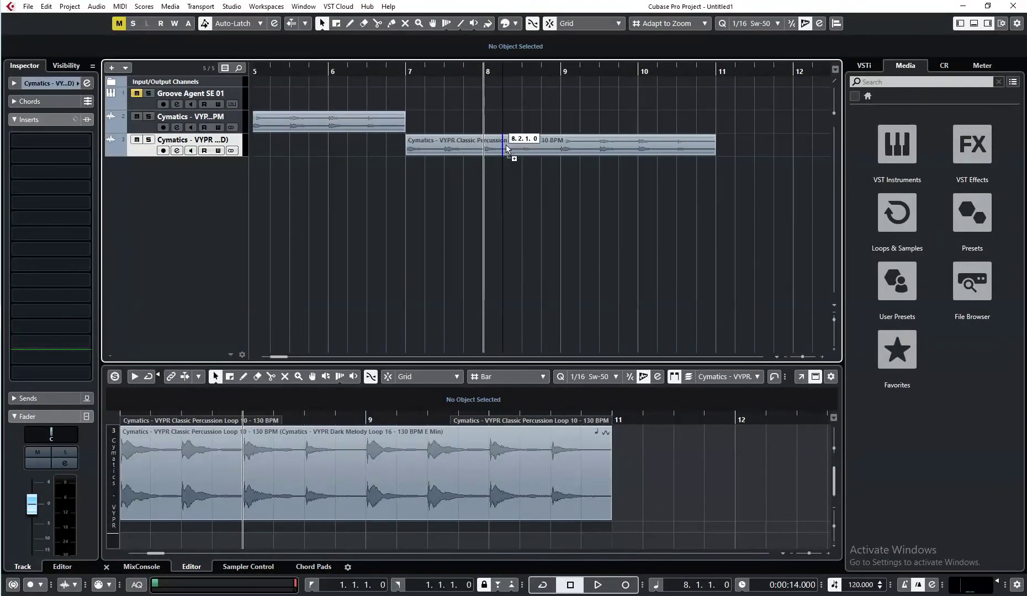
pyautogui.moveTo(505, 145); pyautogui.dragTo(506, 144)
pyautogui.hotkey('alt', 'Tab')
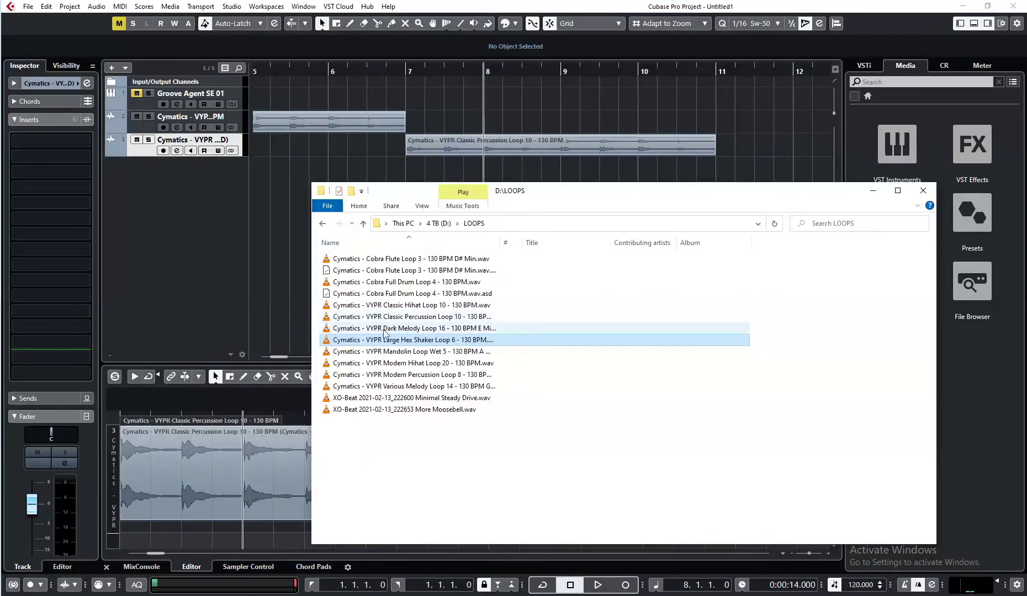
pyautogui.hotkey('alt', 'Tab')
pyautogui.moveTo(385, 335); pyautogui.dragTo(542, 382)
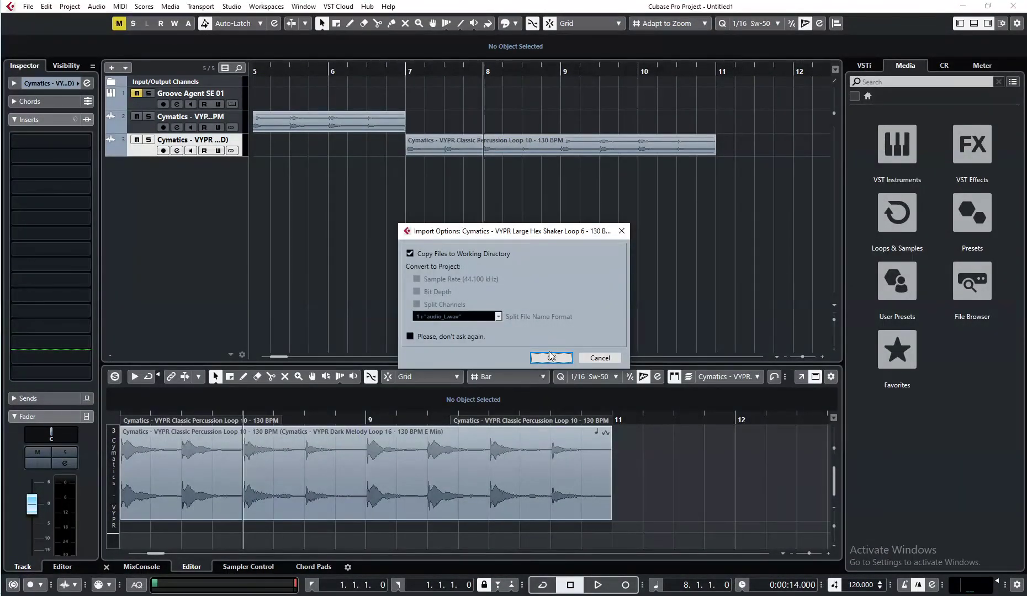
pyautogui.click(550, 357)
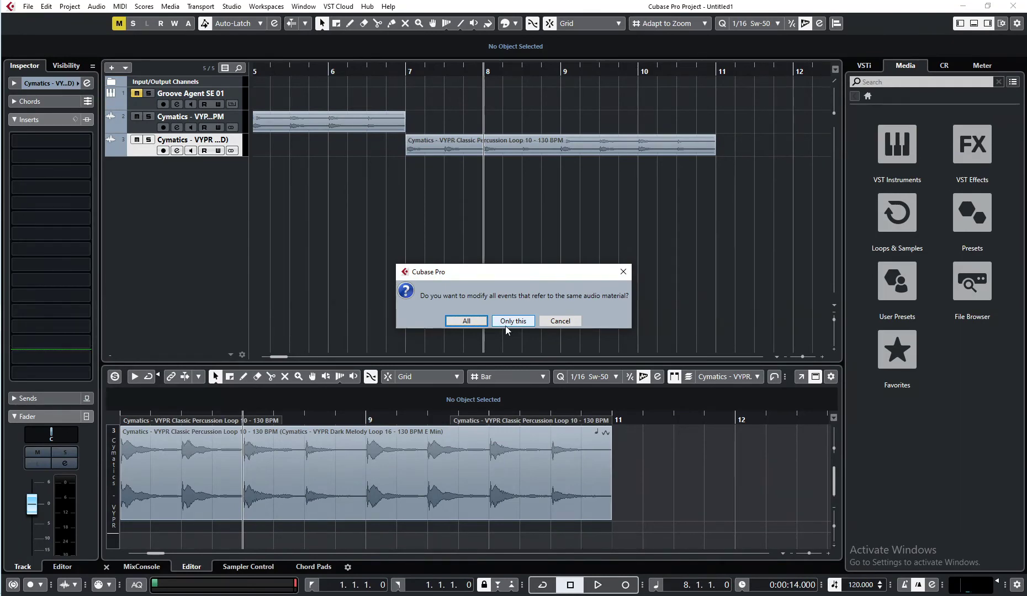
pyautogui.click(506, 321)
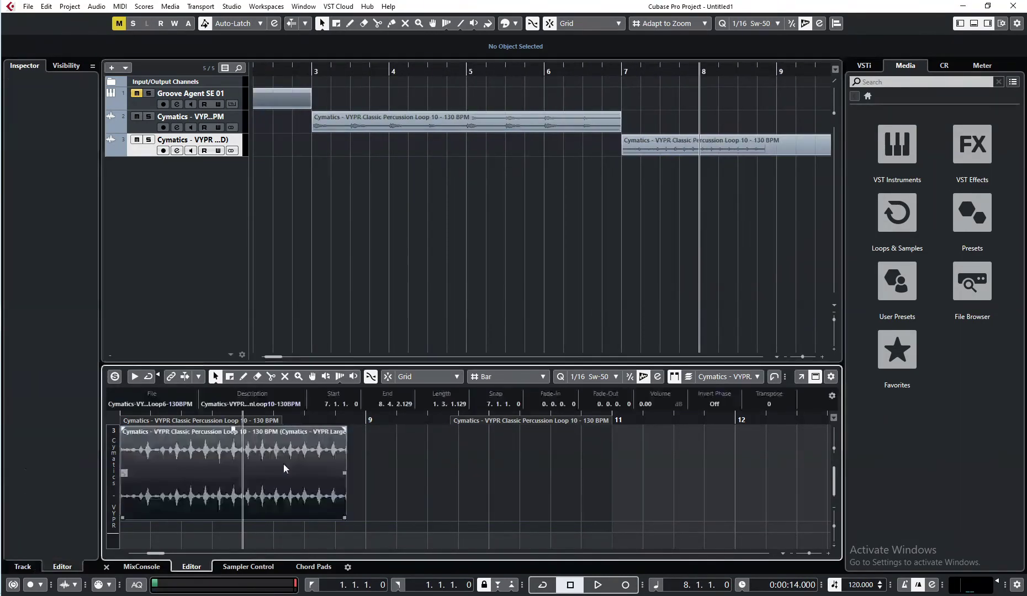
# Enable Musical Mode for the Large Hex Shaker loop in the Pool and close the Pool
pyautogui.hotkey('ctrl', 'p')
pyautogui.click(523, 243)
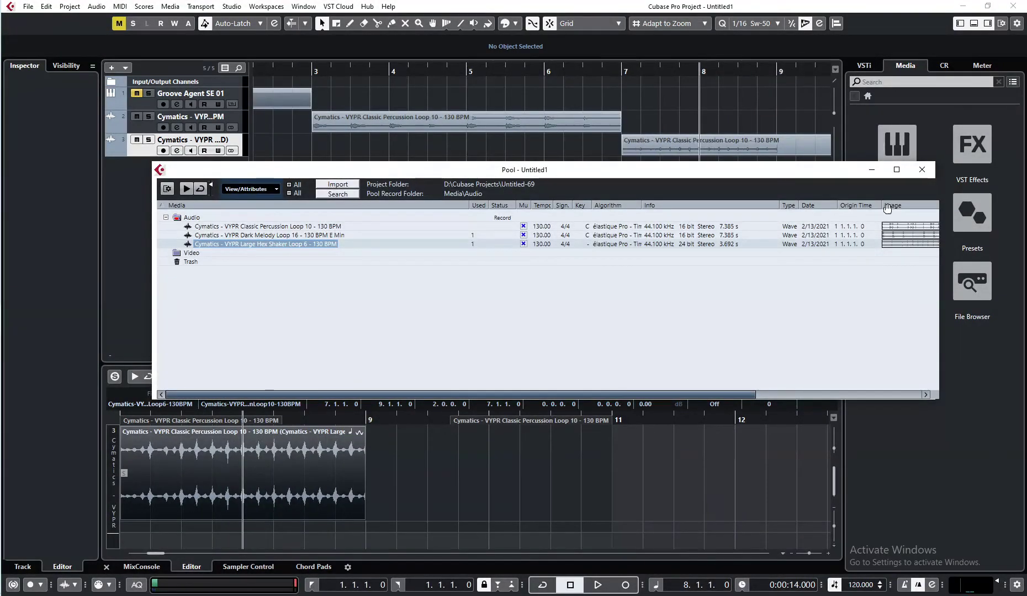
pyautogui.click(929, 176)
# Switch on the independent track loop for the bar 7 part containing the shaker loop
pyautogui.hscroll(5, 457, 212)
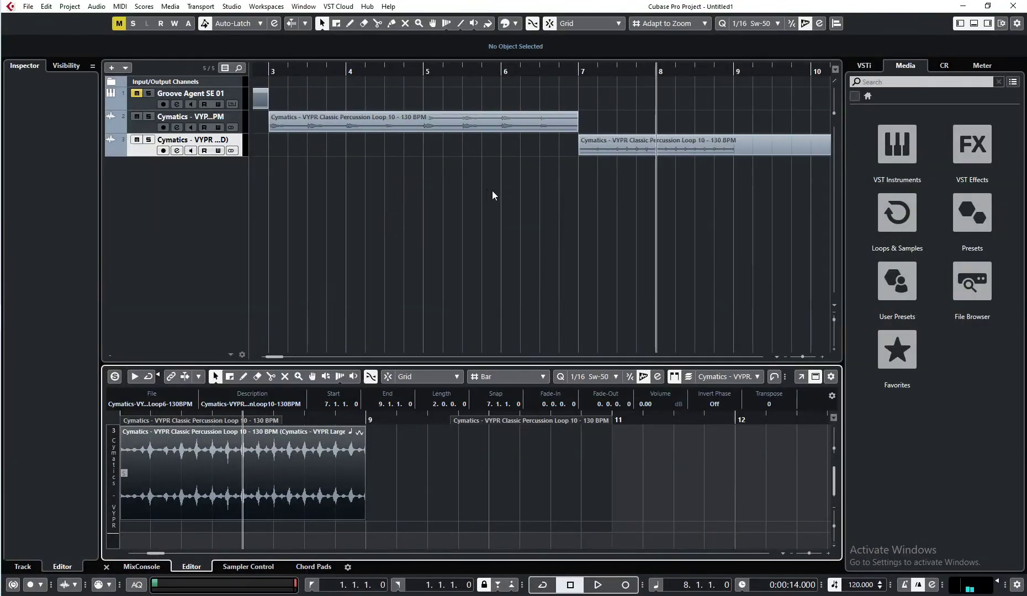
pyautogui.hscroll(-1, 441, 131)
pyautogui.click(361, 73)
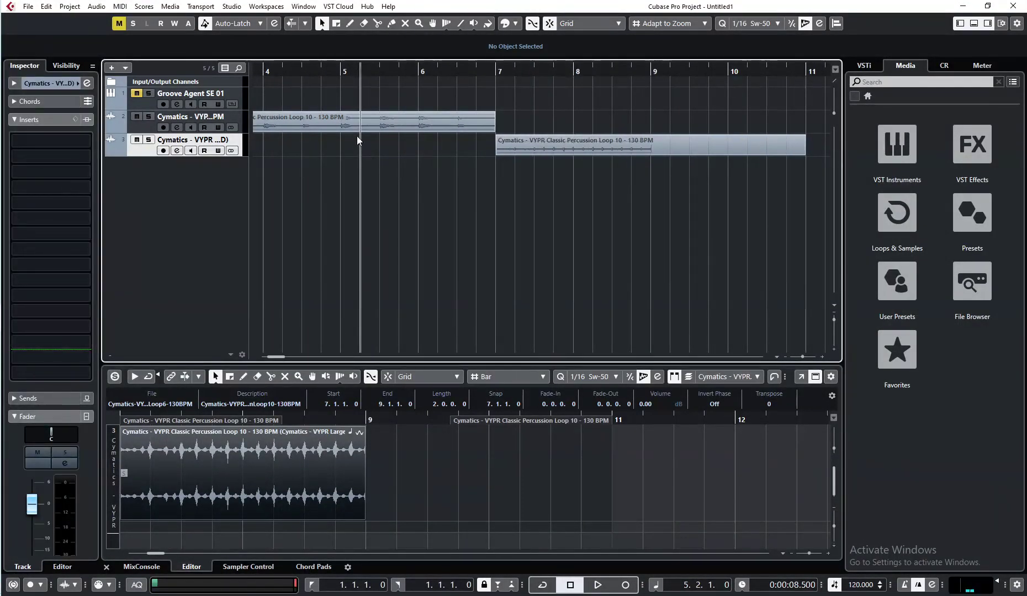
pyautogui.click(775, 377)
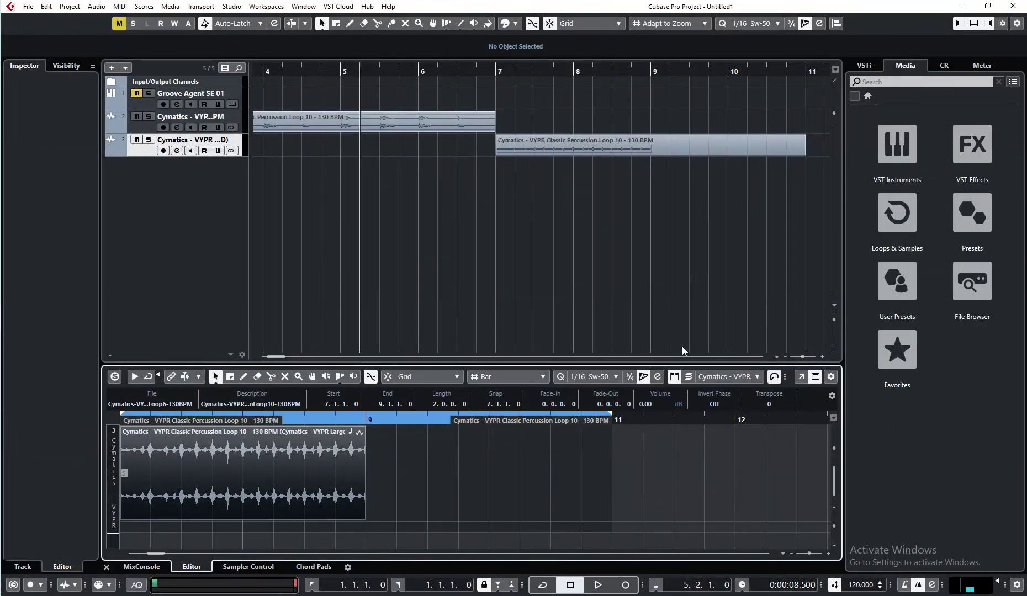
pyautogui.click(544, 145)
pyautogui.click(775, 377)
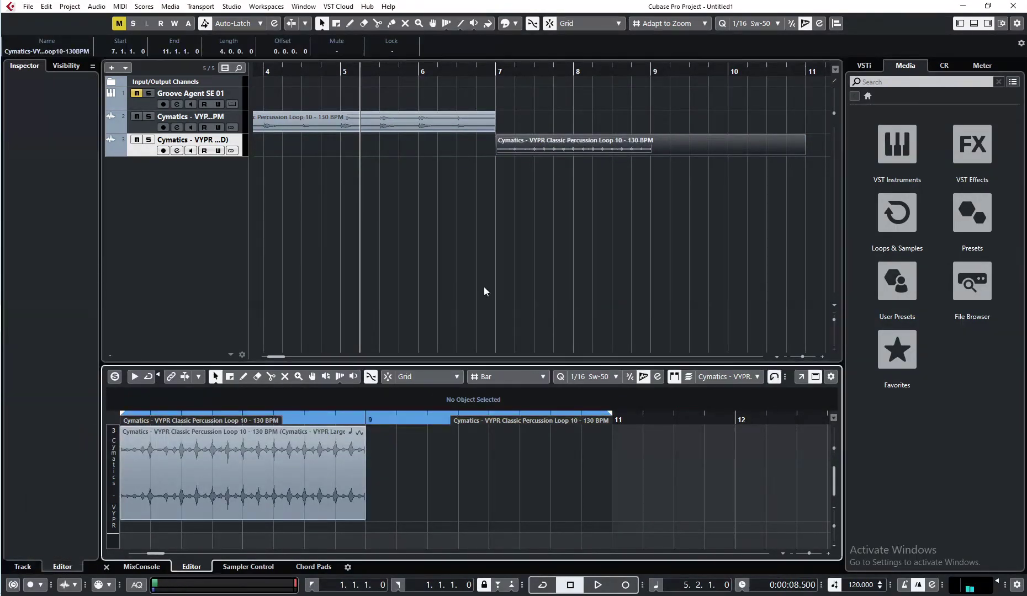
# Deselect the shaker part and place the project cursor at bar 11
pyautogui.hscroll(4, 442, 199)
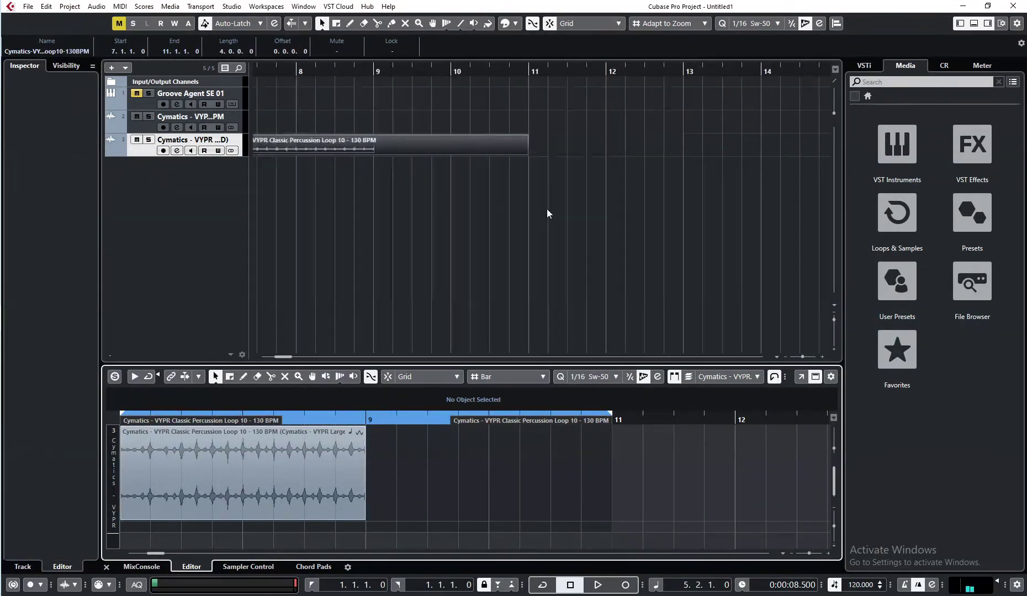
pyautogui.click(522, 193)
pyautogui.scroll(-2, 508, 191)
pyautogui.moveTo(503, 186); pyautogui.dragTo(507, 97)
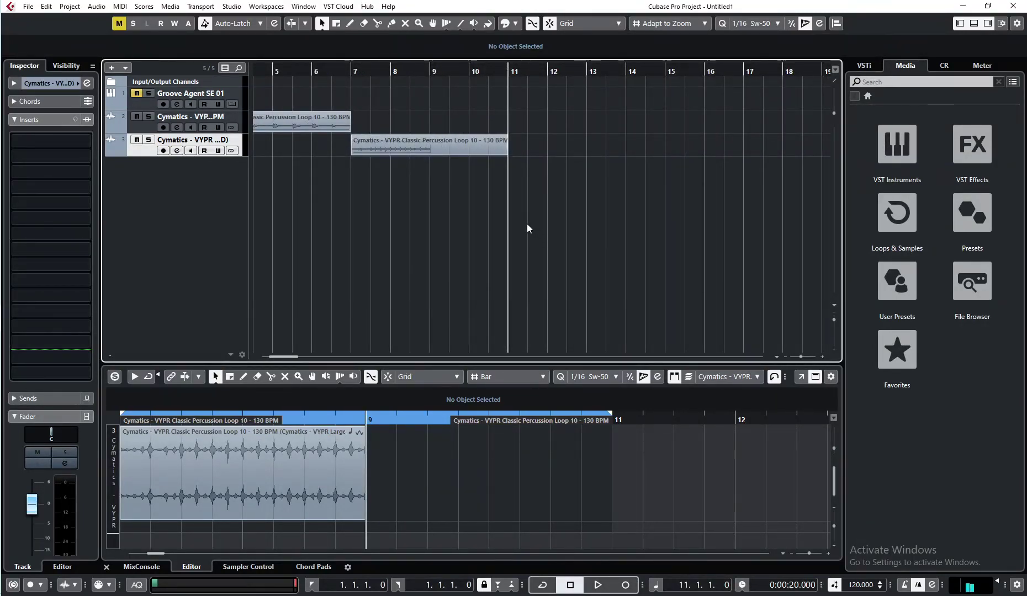
# Open MediaBay, turn on beat alignment to the project for previews and audition the ADEN_Percs_LibraryThugs 128BPM sample
pyautogui.press('F5')
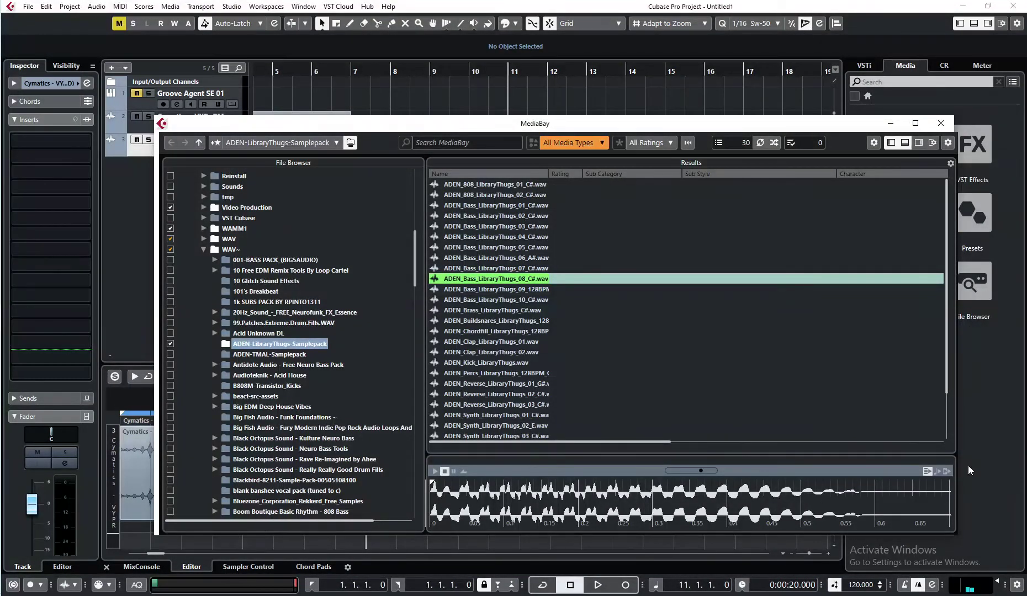
pyautogui.moveTo(818, 125); pyautogui.dragTo(778, 120)
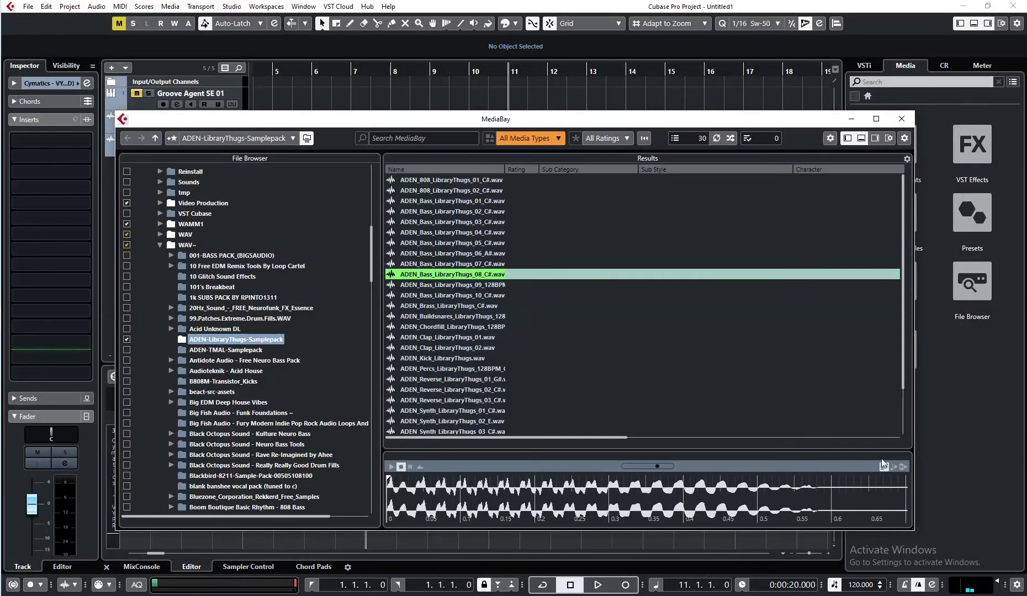
pyautogui.click(903, 468)
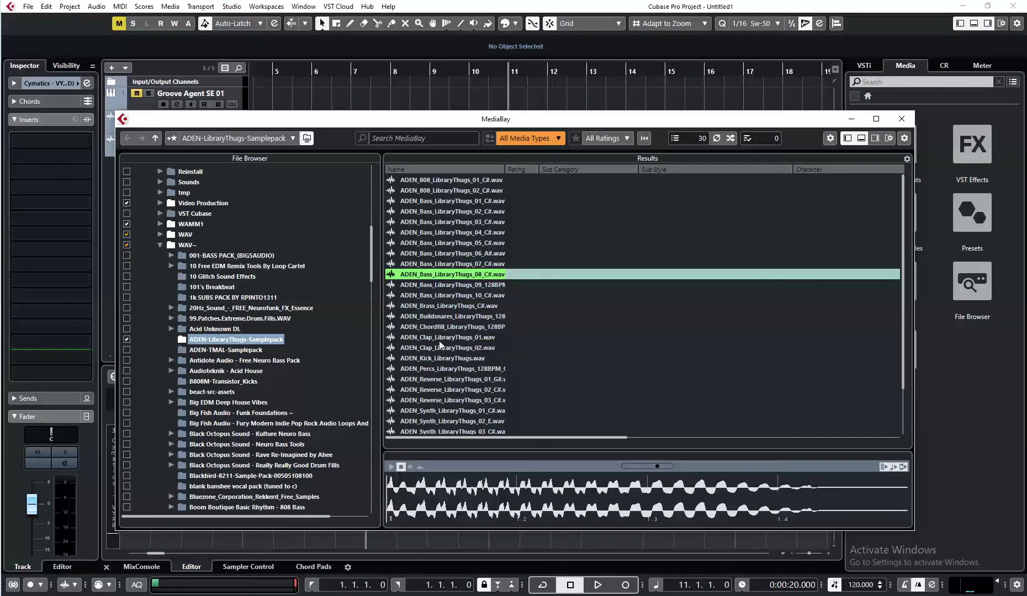
pyautogui.scroll(-2, 442, 343)
pyautogui.click(467, 315)
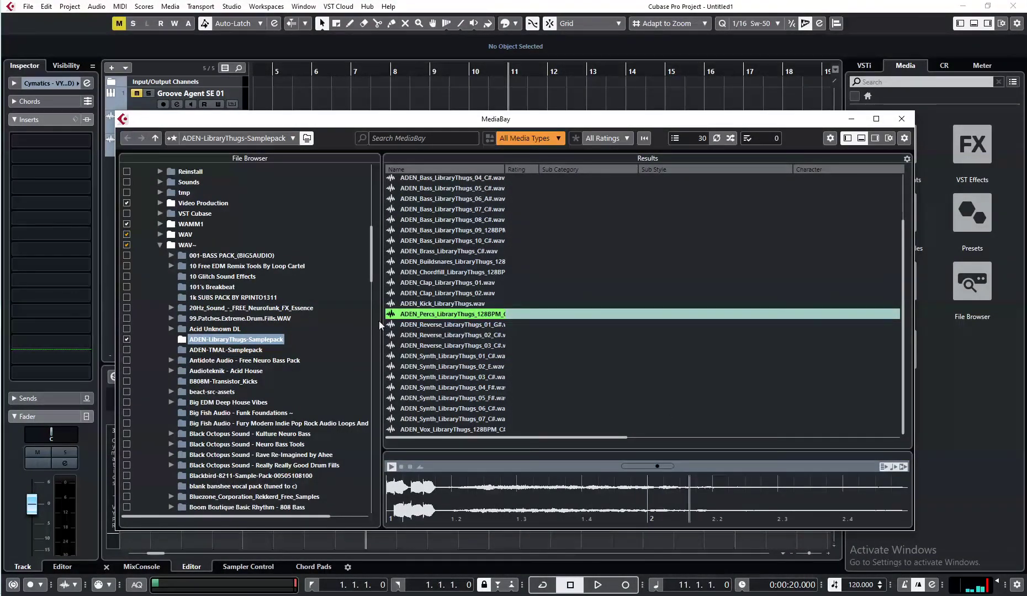
# Include the LOOPS folder in MediaBay's scan and audition the Cymatics - VYPR Large Hex Shaker loop from it
pyautogui.scroll(2, 370, 263)
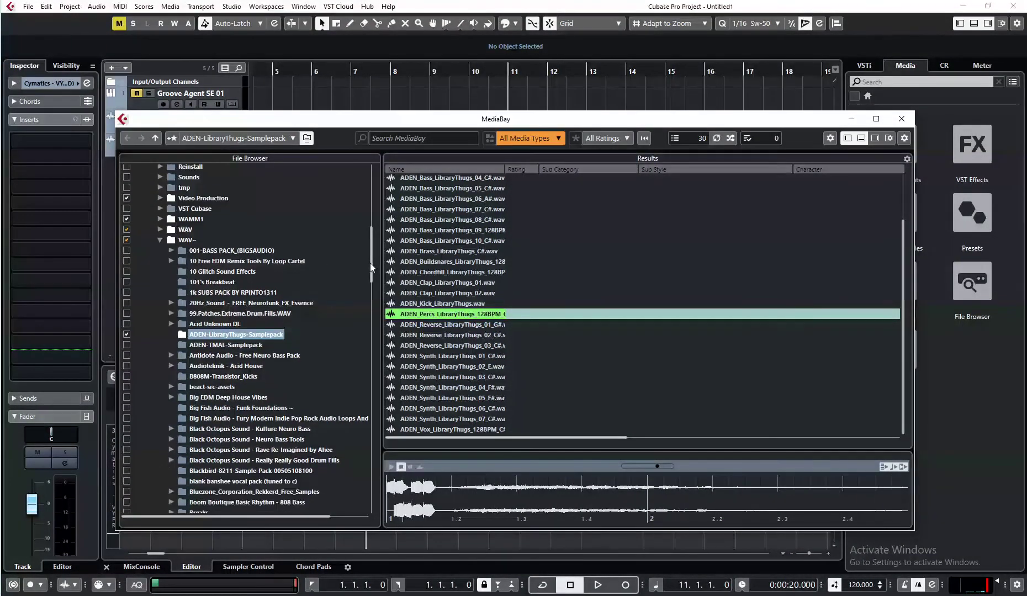
pyautogui.scroll(5, 370, 259)
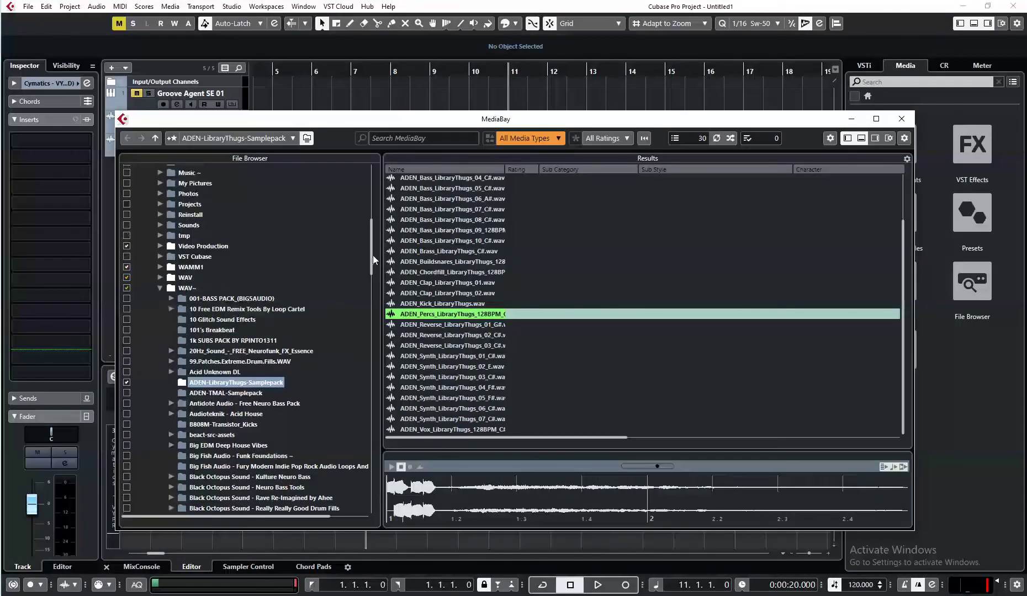
pyautogui.scroll(2, 374, 240)
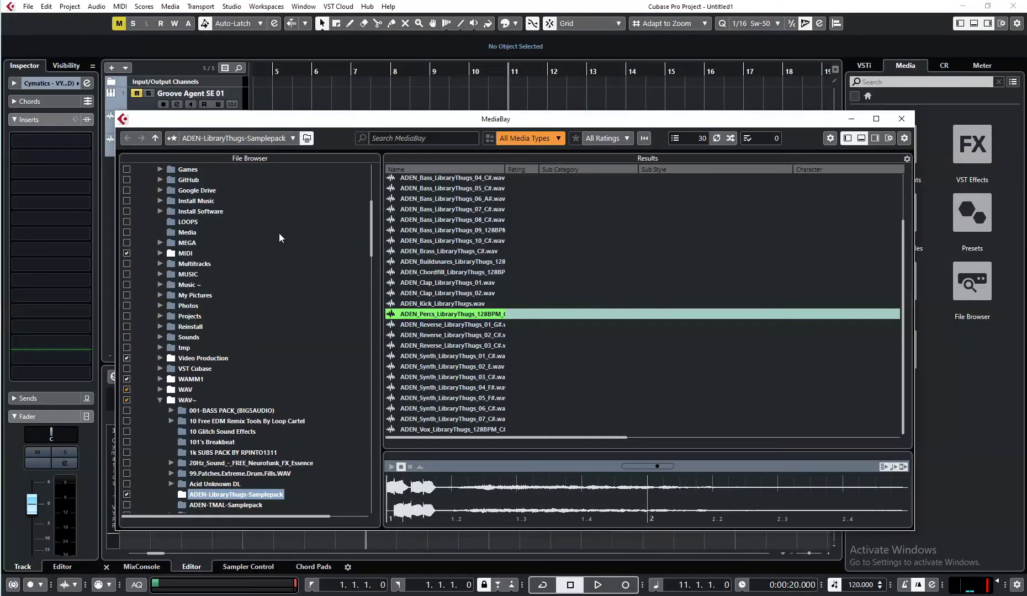
pyautogui.click(127, 222)
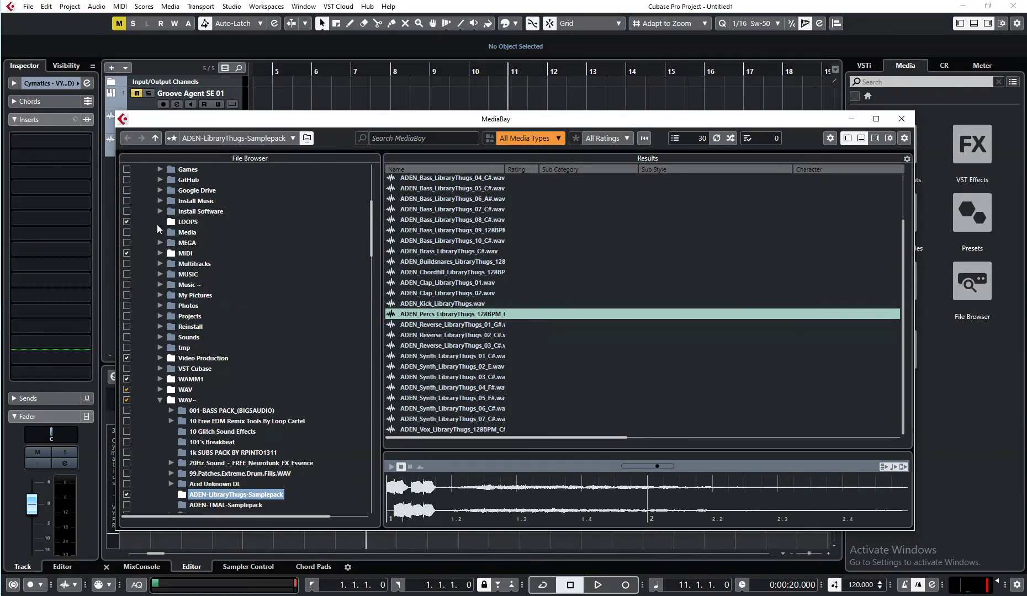
pyautogui.click(184, 223)
pyautogui.click(448, 234)
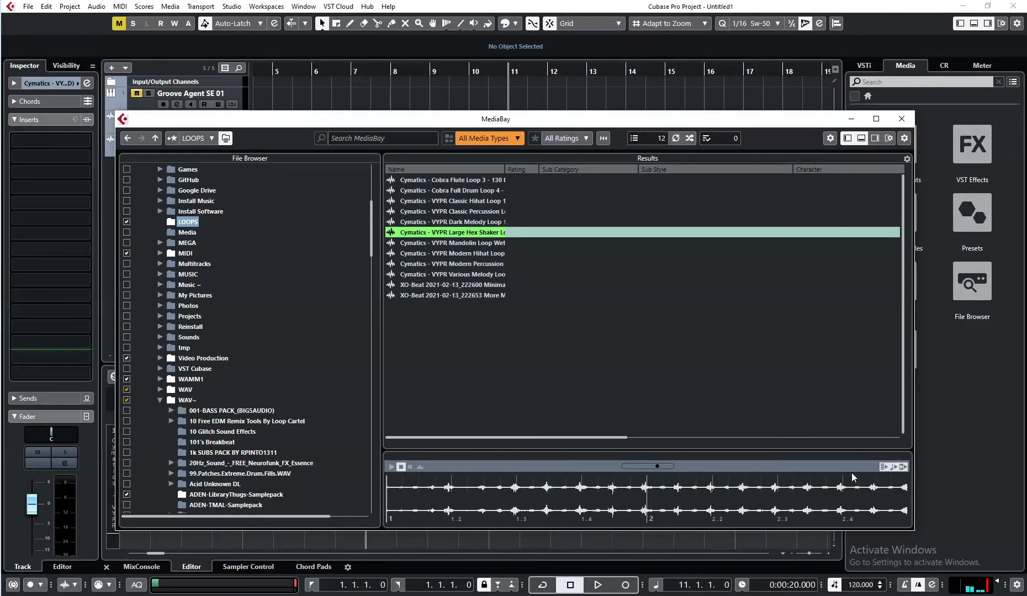
# Move MediaBay off the arrangement and start project playback from bar 3
pyautogui.press('space')
pyautogui.moveTo(706, 122); pyautogui.dragTo(716, 255)
pyautogui.press('space')
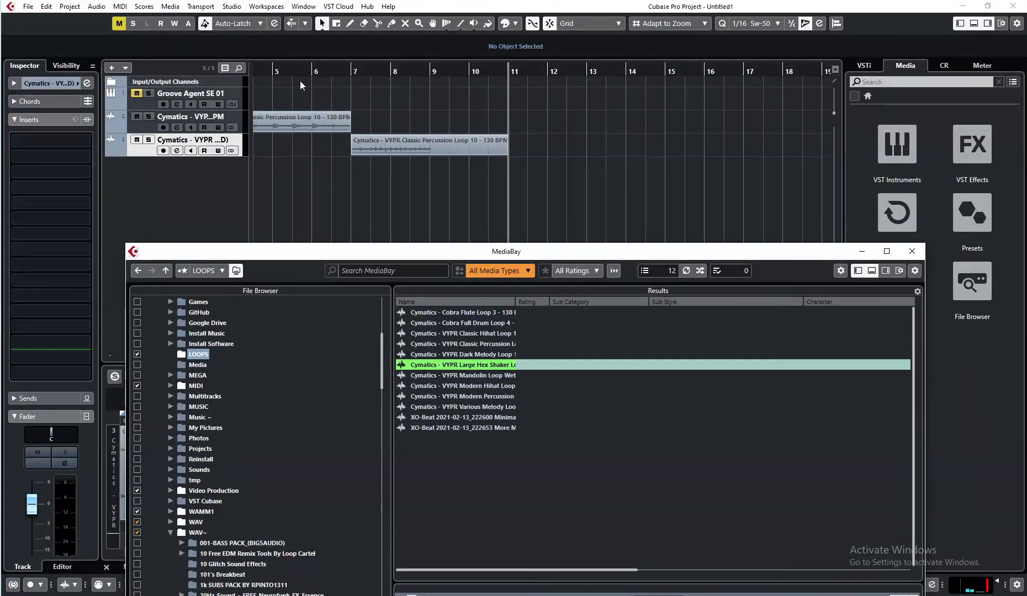
pyautogui.click(300, 82)
pyautogui.hscroll(-2, 301, 85)
pyautogui.click(267, 67)
pyautogui.press('space')
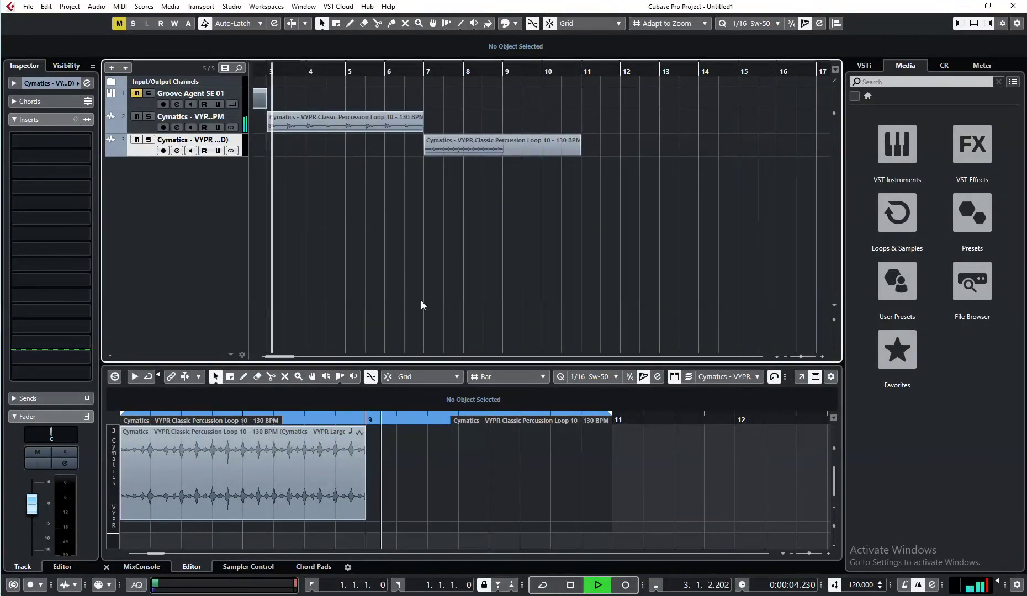
# Reopen MediaBay and audition the Cymatics - VYPR Classic Percussion loop while the project plays
pyautogui.press('F5')
pyautogui.moveTo(484, 256); pyautogui.dragTo(459, 200)
pyautogui.press('Up')
pyautogui.press('Up')
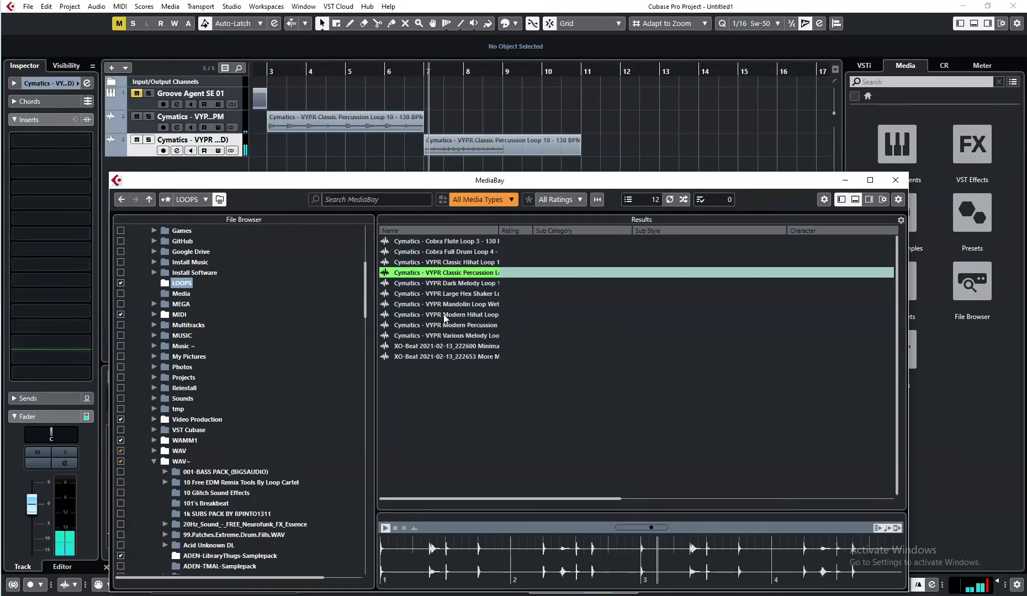
# Open the bar 3 part containing the Dark Melody loop, switch on its independent track loop and play it
pyautogui.doubleClick(310, 122)
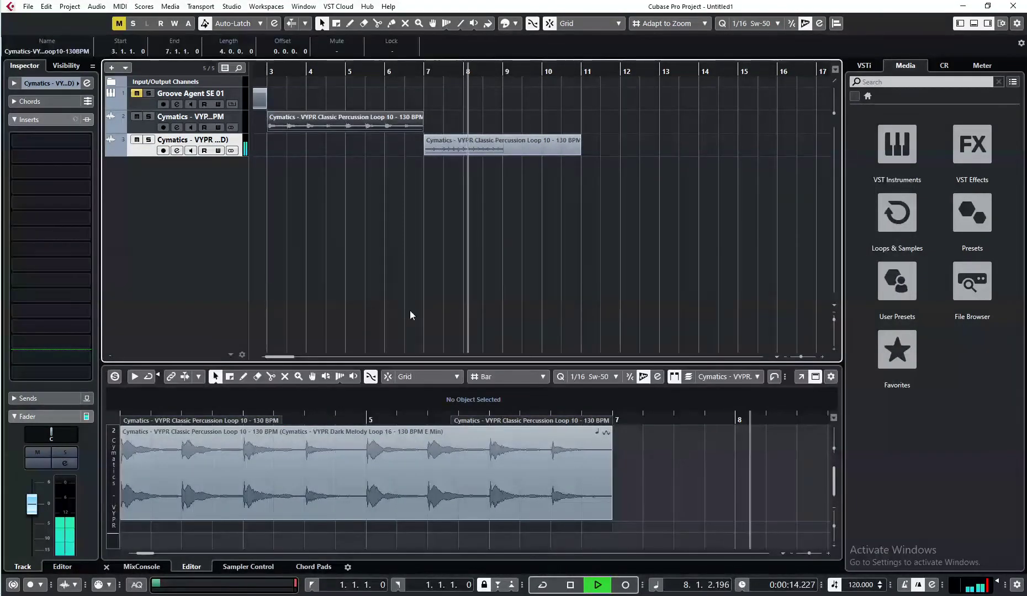
pyautogui.press('space')
pyautogui.click(772, 378)
pyautogui.press('space')
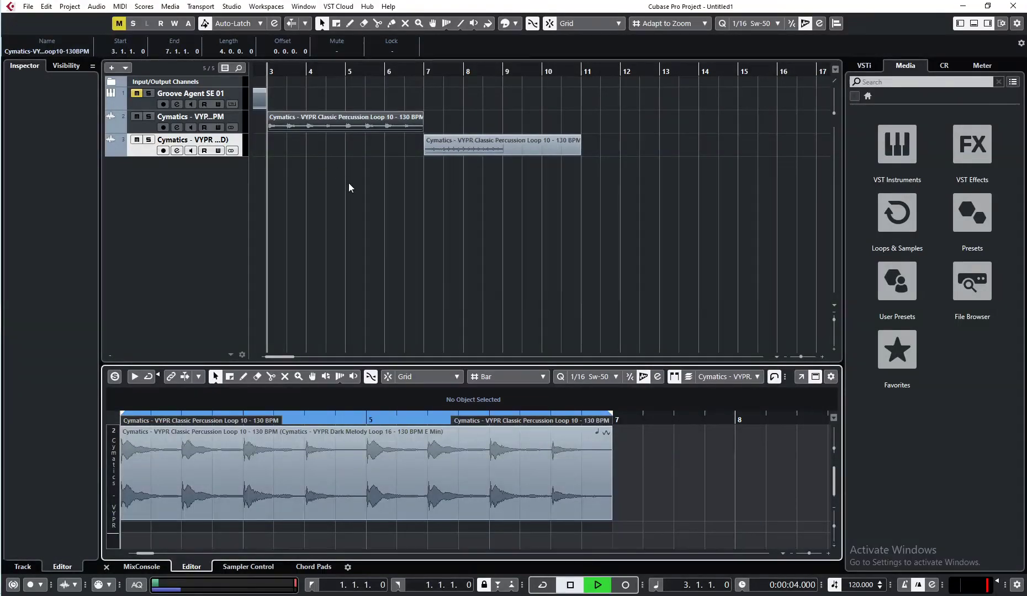
# Audition the VYPR Classic Hihat and Cobra Full Drum loops in MediaBay over the looping melody, stop playback and minimize MediaBay
pyautogui.press('F5')
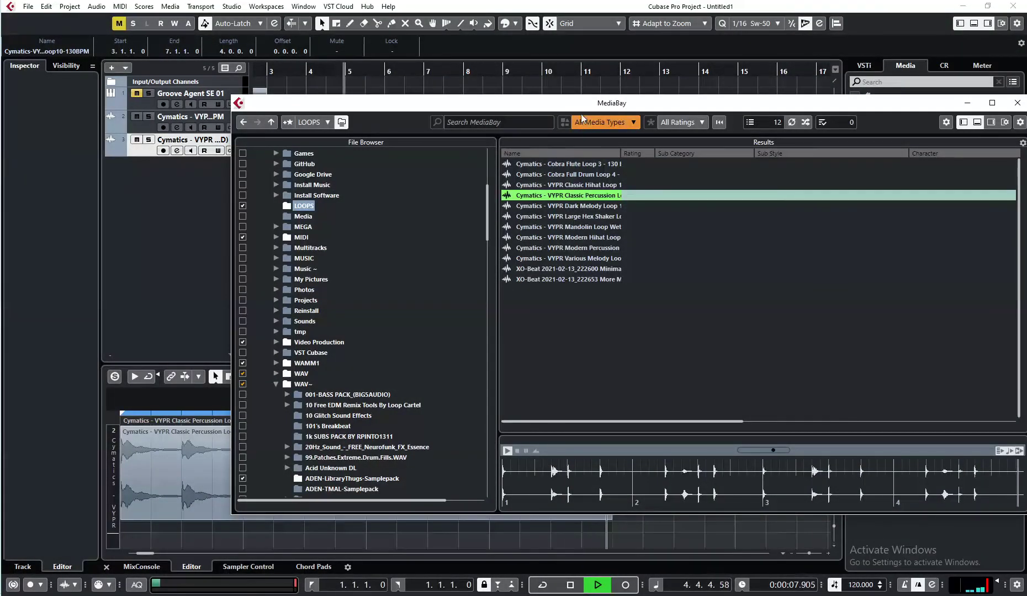
pyautogui.moveTo(545, 108); pyautogui.dragTo(457, 130)
pyautogui.click(482, 204)
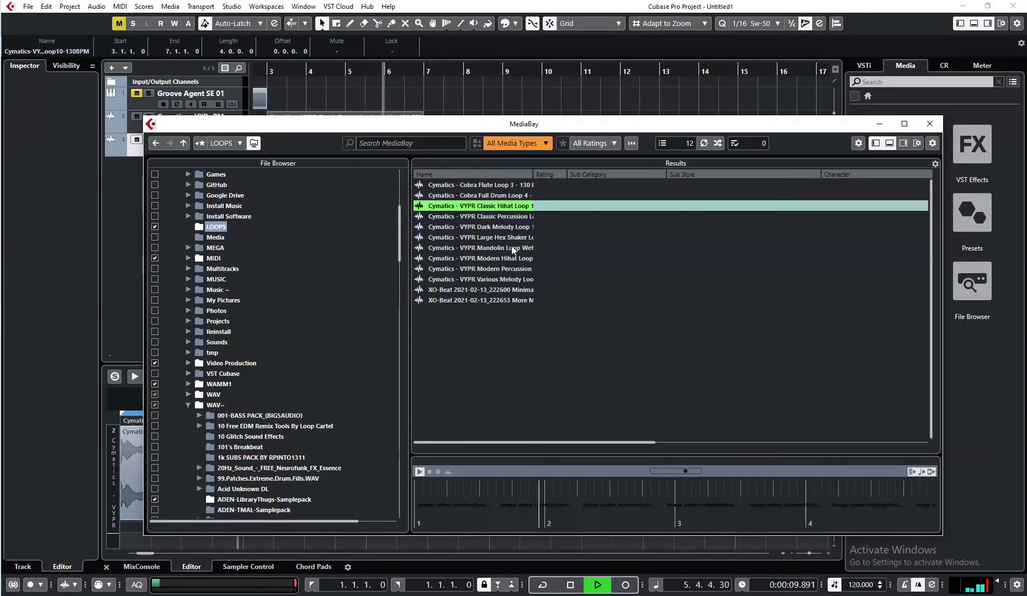
pyautogui.press('Up')
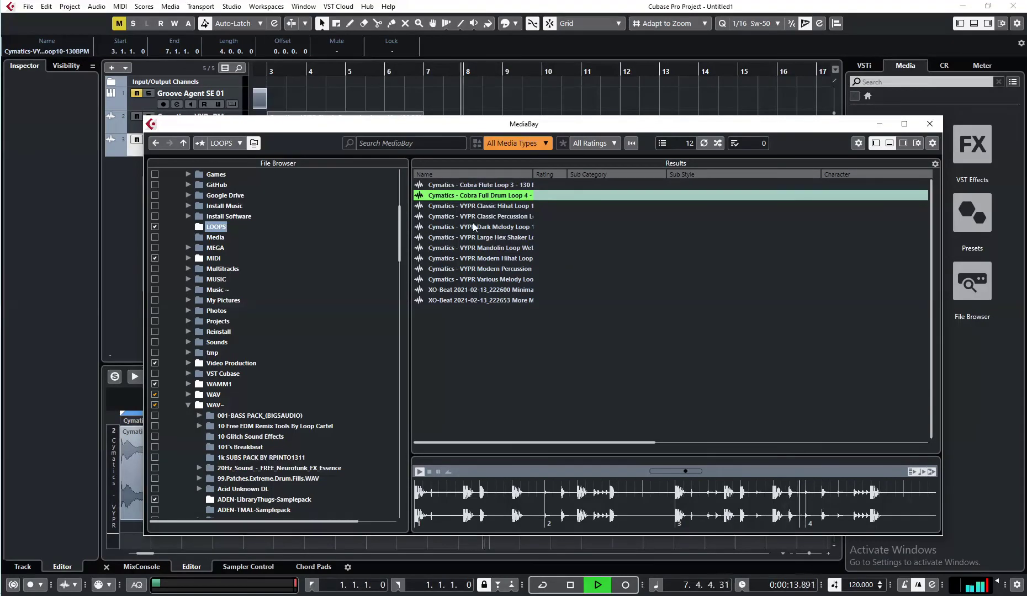
pyautogui.press('space')
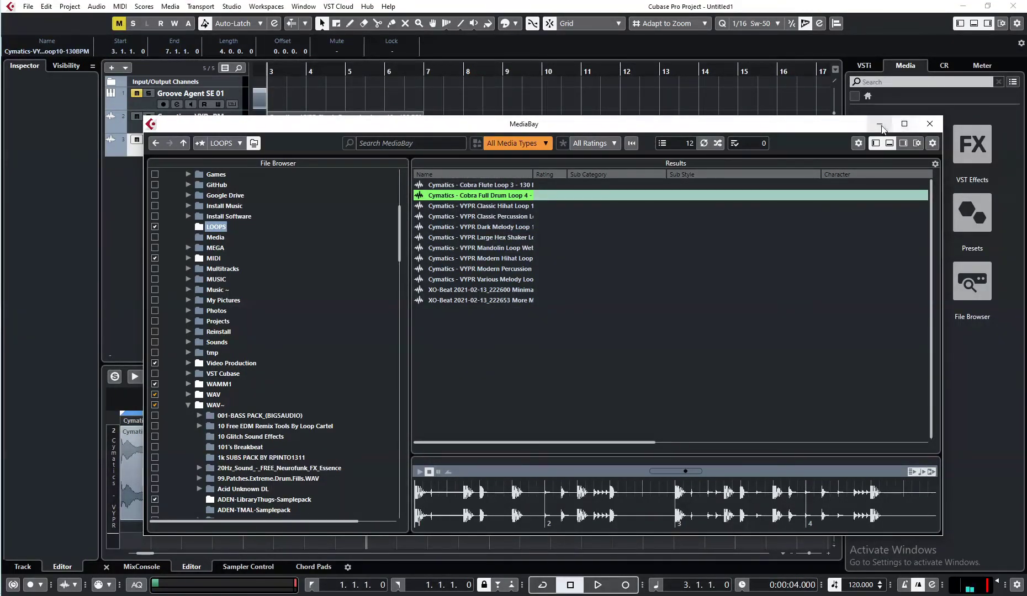
pyautogui.moveTo(701, 131); pyautogui.dragTo(638, 135)
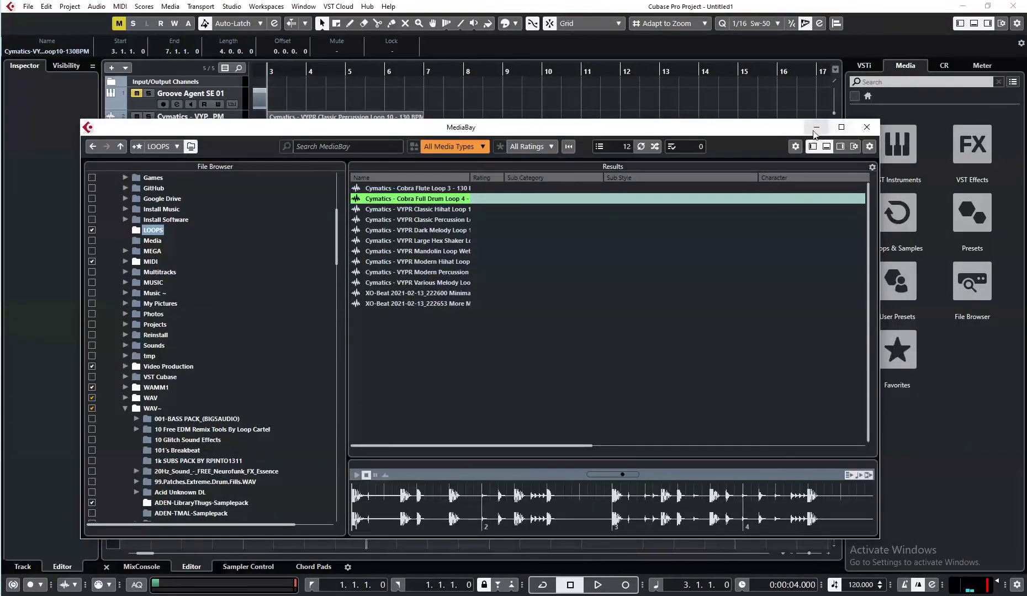
pyautogui.click(815, 127)
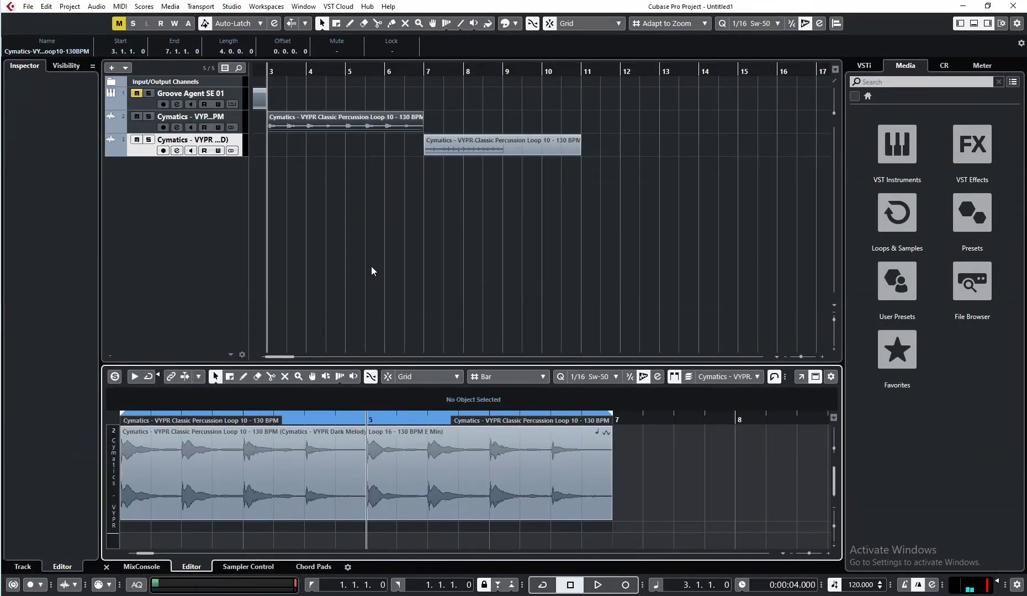
# Set the project locators to span bars 7 to 11 around the shaker part
pyautogui.hscroll(-2, 382, 255)
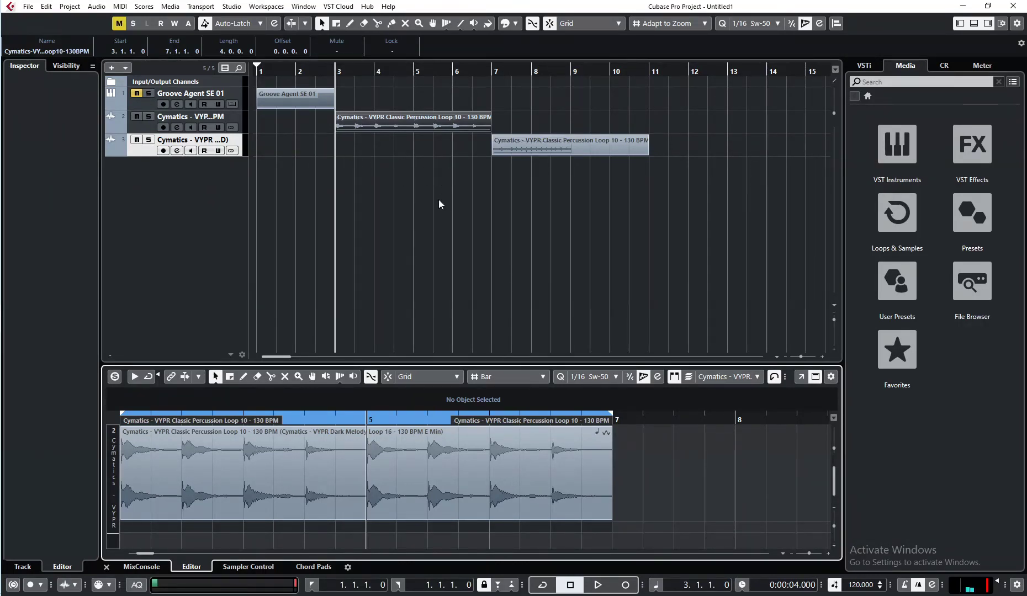
pyautogui.keyDown('ctrl'); pyautogui.click(492, 69); pyautogui.keyUp('ctrl')
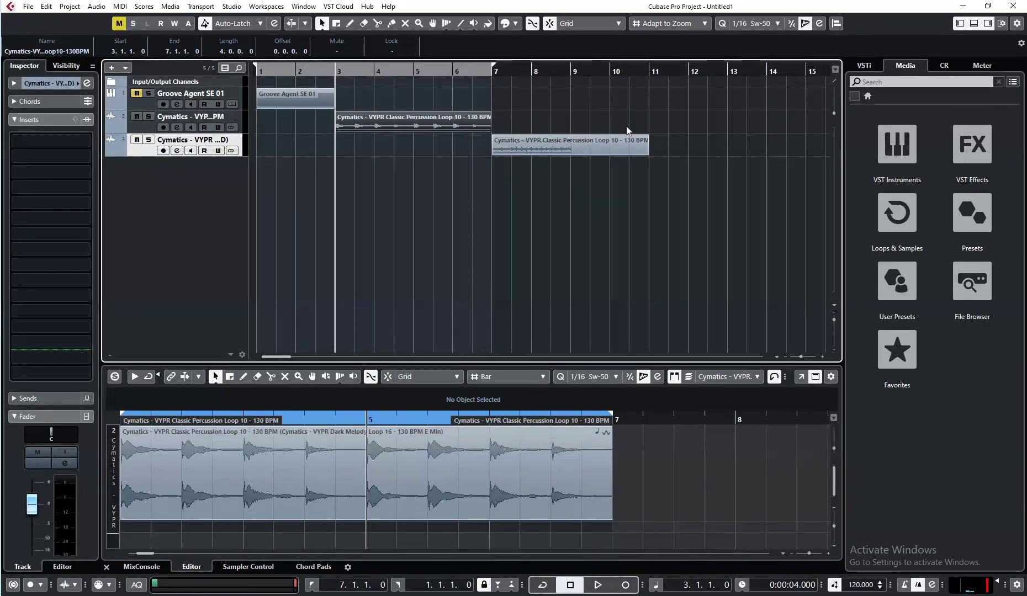
pyautogui.hscroll(1, 625, 105)
pyautogui.keyDown('alt'); pyautogui.click(617, 71); pyautogui.keyUp('alt')
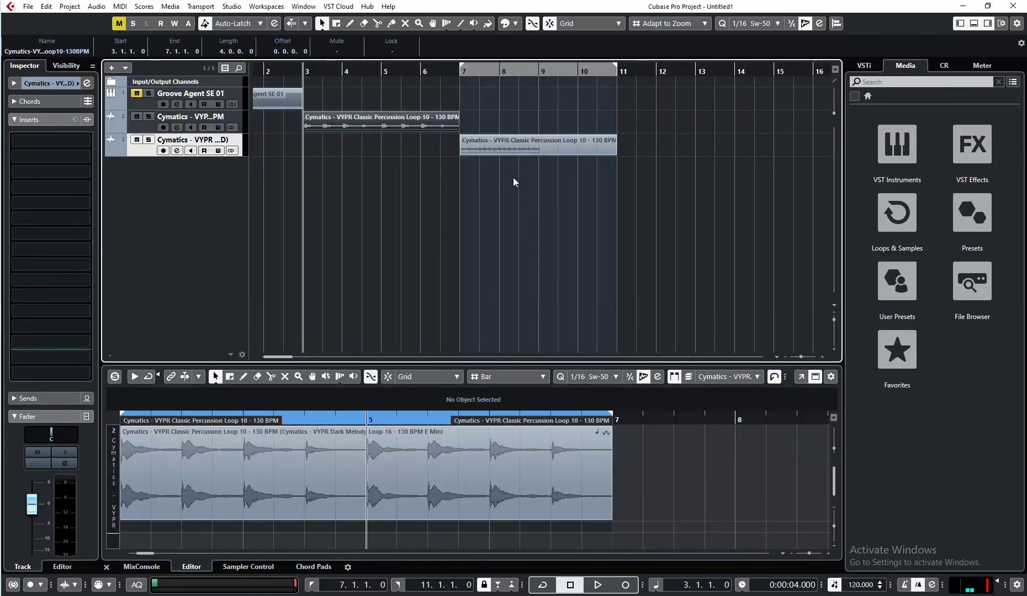
# Import Cymatics - VYPR Classic Hihat Loop 10 - 130 BPM.wav from the LOOPS folder onto a new track at bar 7, copying it to the working directory
pyautogui.hotkey('alt', 'Tab')
pyautogui.hotkey('alt', 'Tab')
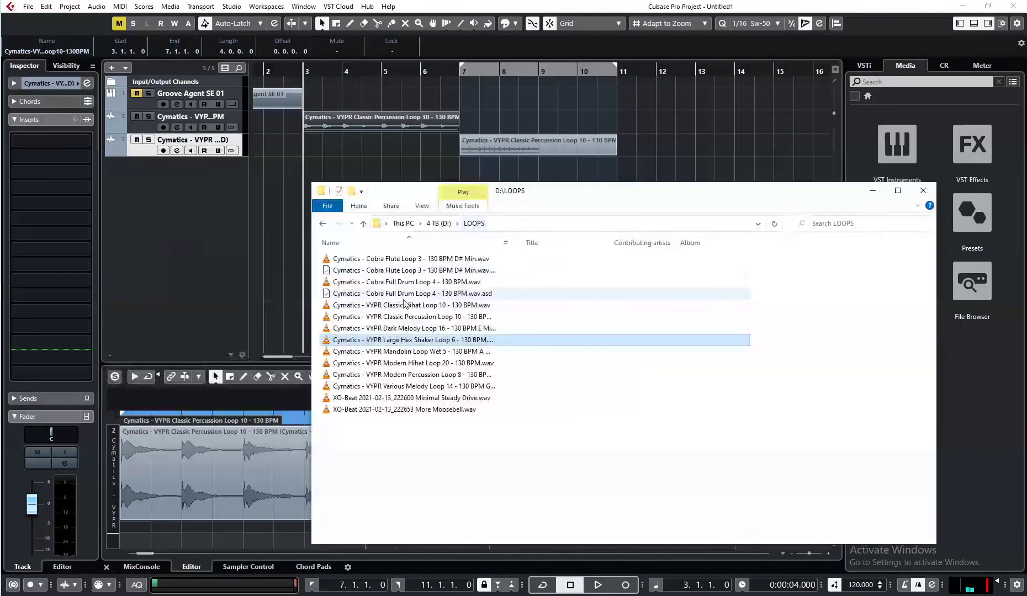
pyautogui.moveTo(371, 308); pyautogui.dragTo(461, 167)
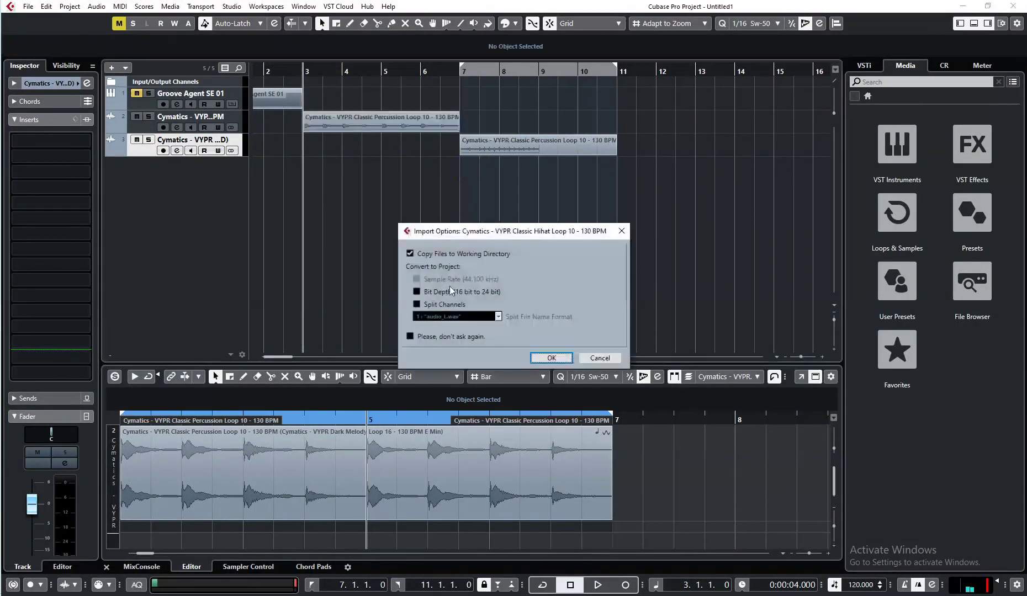
pyautogui.click(551, 359)
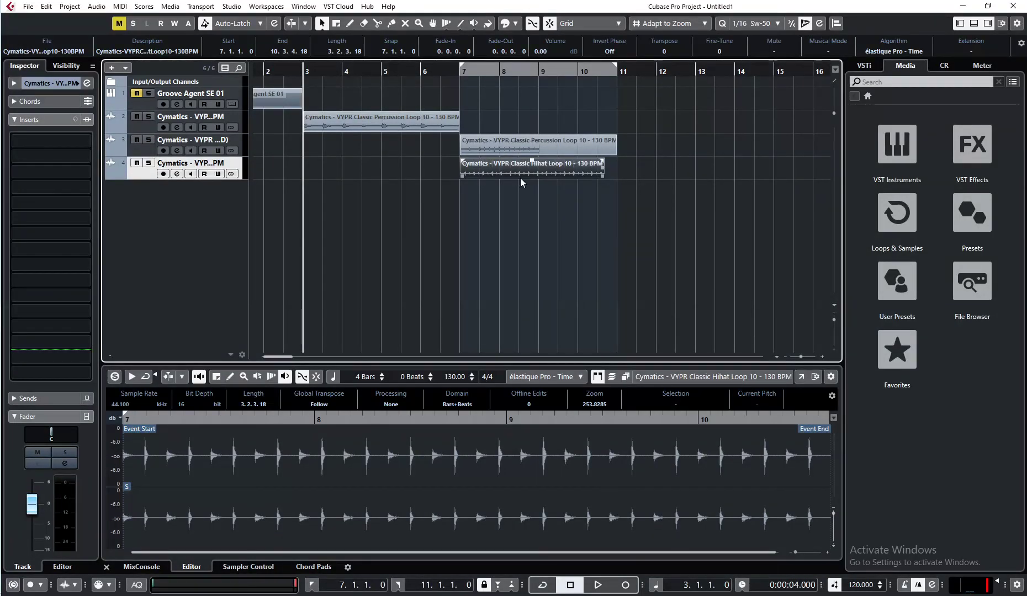
# Turn on Musical Mode for the Classic Hihat Loop 10 in the Pool and close the Pool
pyautogui.hotkey('ctrl', 'p')
pyautogui.click(523, 226)
pyautogui.click(921, 170)
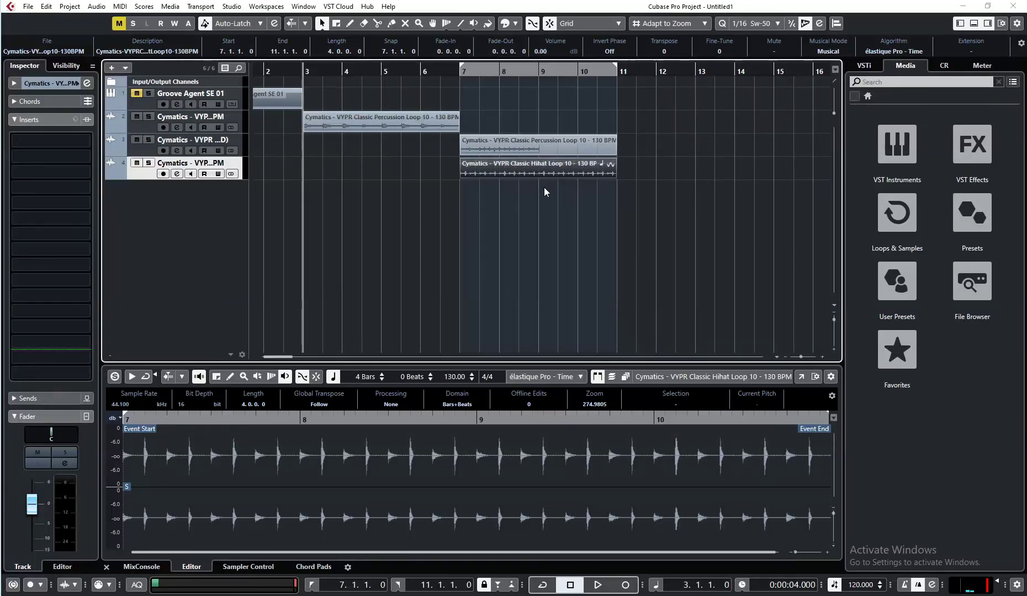
pyautogui.hscroll(-1, 438, 207)
pyautogui.press('g')
pyautogui.press('g')
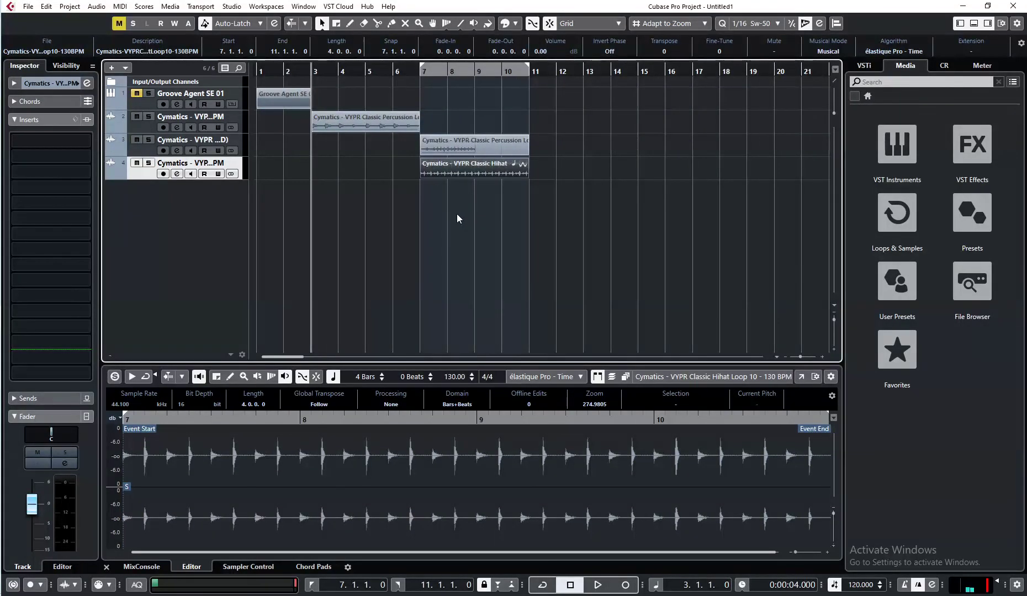